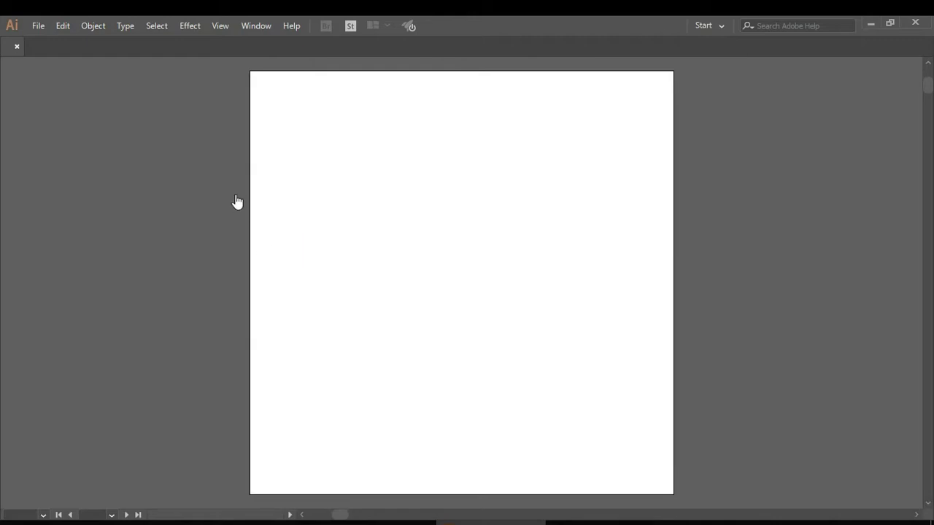
# Show the hidden workspace panels and zoom the view to 50%.
pyautogui.press('Tab')
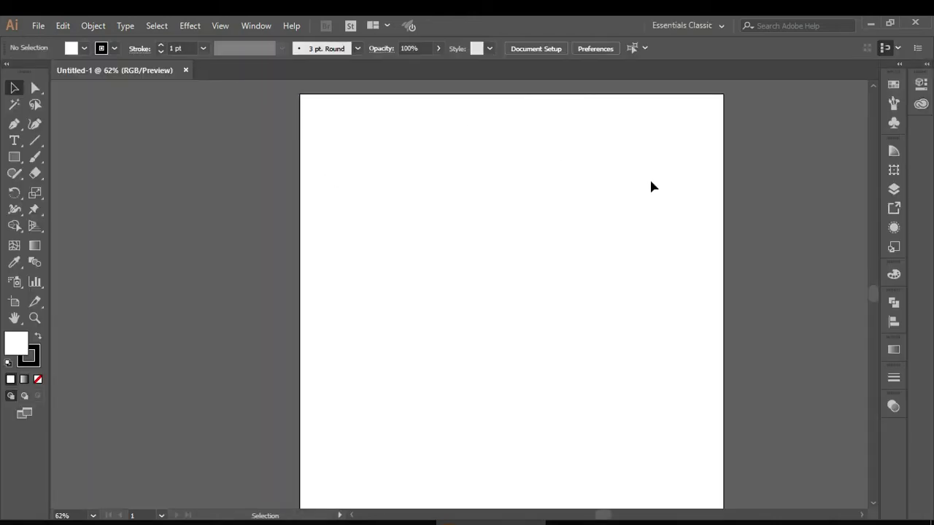
pyautogui.scroll(-2, 634, 189)
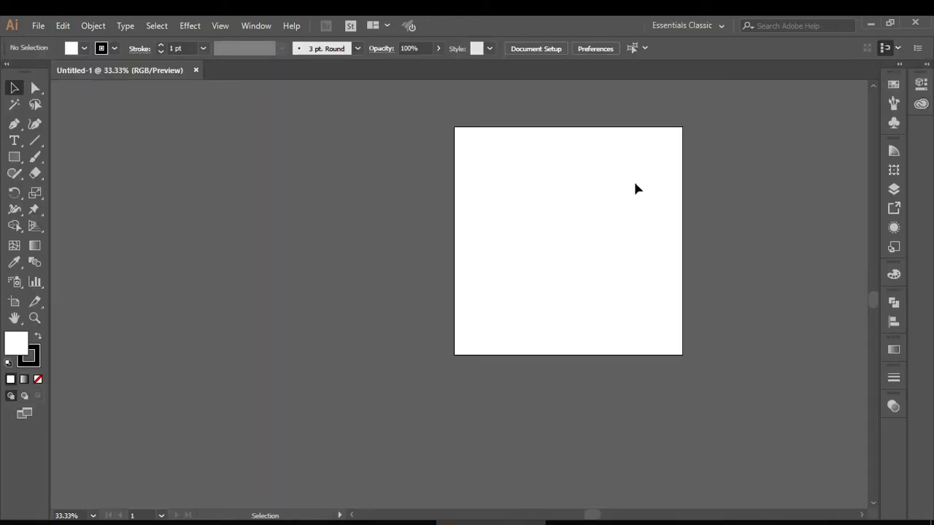
pyautogui.moveTo(592, 516); pyautogui.dragTo(603, 517)
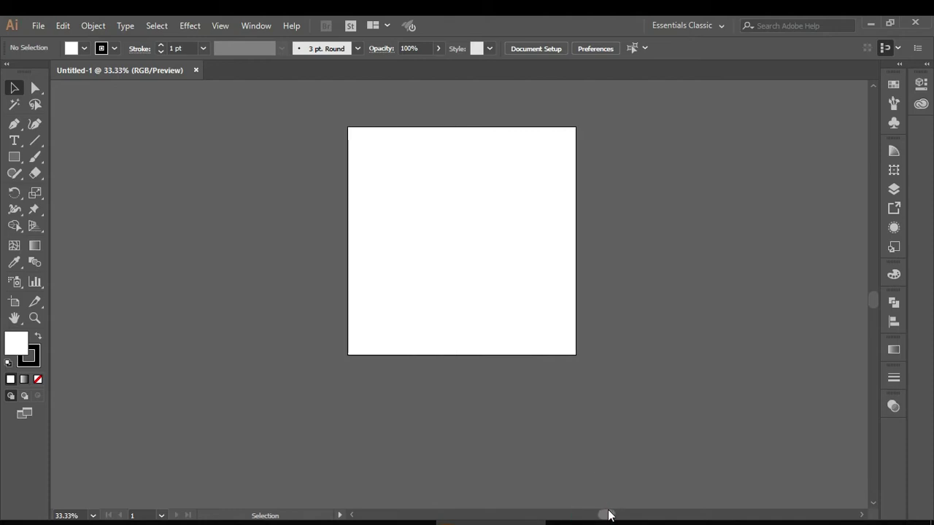
pyautogui.scroll(1, 463, 256)
pyautogui.scroll(1, 466, 251)
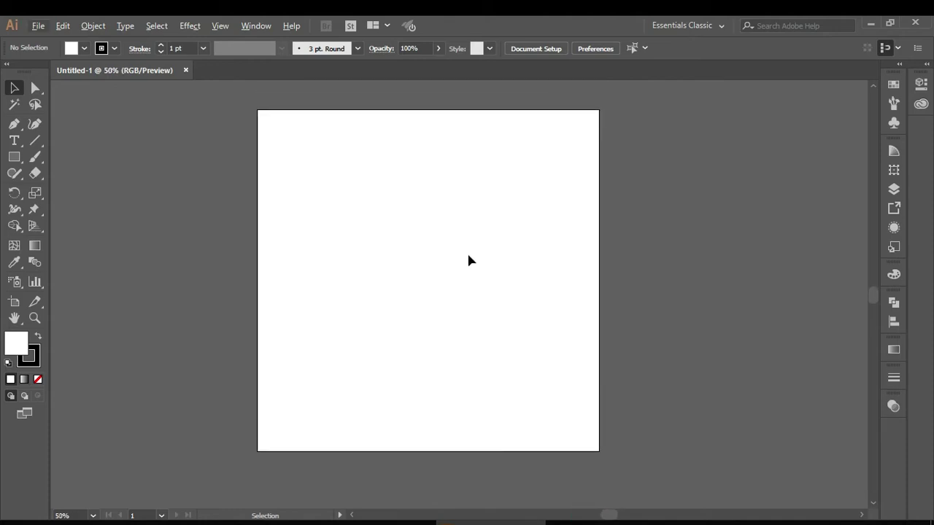
# Draw a 500 × 716 px white rectangle with no stroke and nudge it into place.
pyautogui.click(14, 157)
pyautogui.moveTo(329, 154)
pyautogui.mouseDown()
pyautogui.moveTo(418, 313)
pyautogui.moveTo(501, 399)
pyautogui.mouseUp()
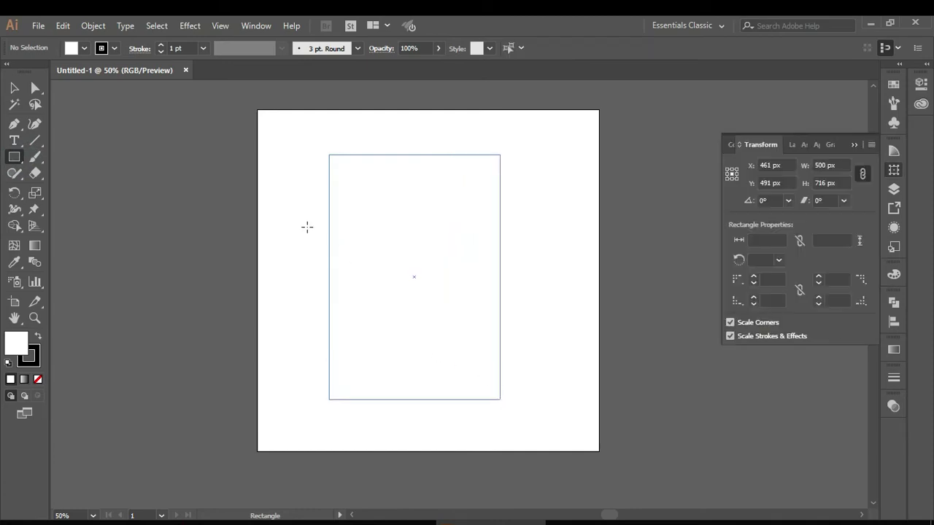
pyautogui.click(854, 145)
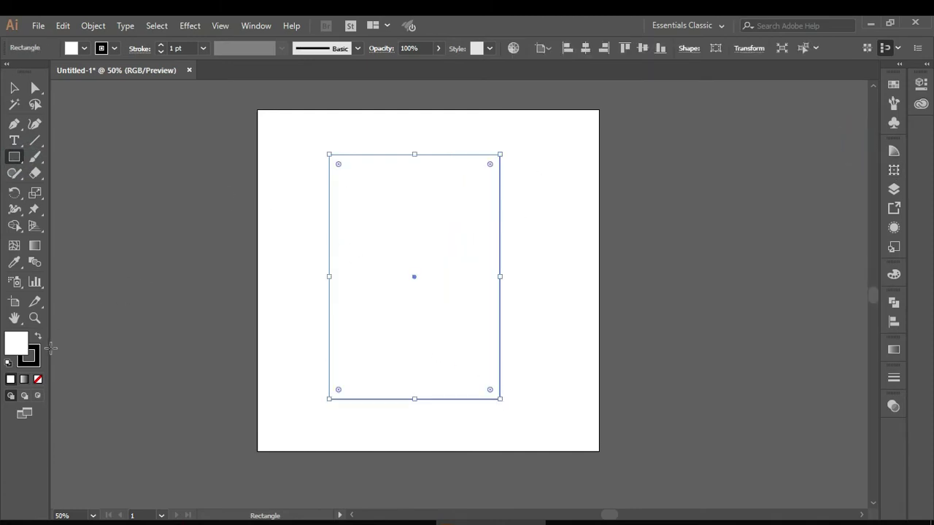
pyautogui.click(33, 359)
pyautogui.click(37, 379)
pyautogui.click(16, 339)
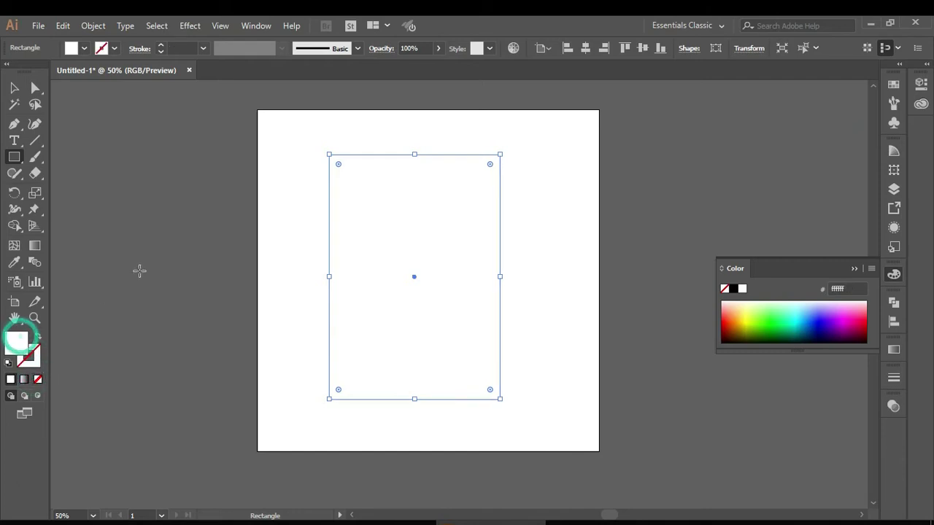
pyautogui.click(14, 87)
pyautogui.click(83, 141)
pyautogui.moveTo(340, 165); pyautogui.dragTo(352, 169)
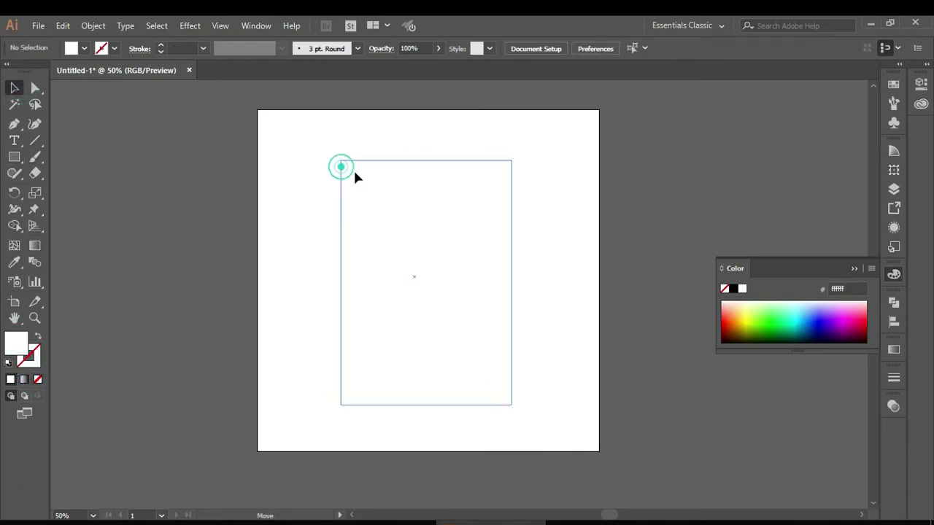
# Apply the orange radial gradient preset to the rectangle and drag it diagonally.
pyautogui.click(854, 269)
pyautogui.click(893, 350)
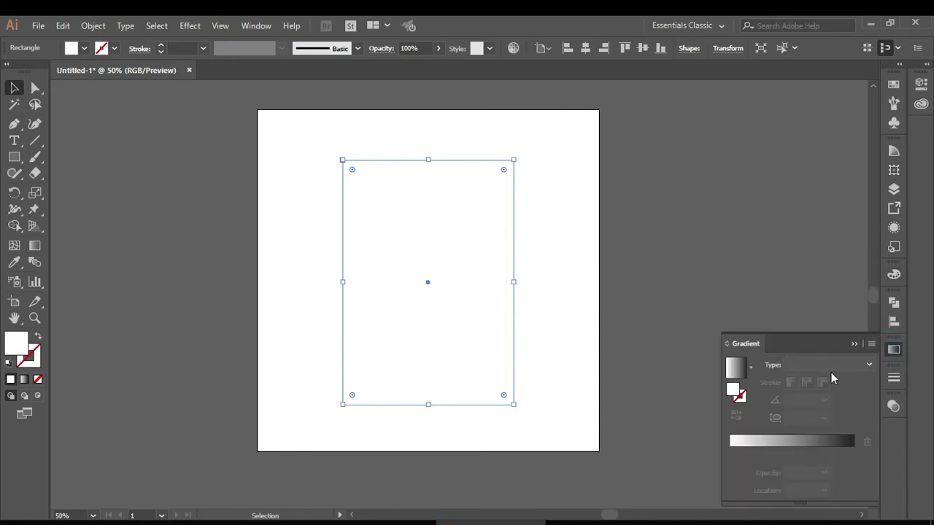
pyautogui.click(750, 369)
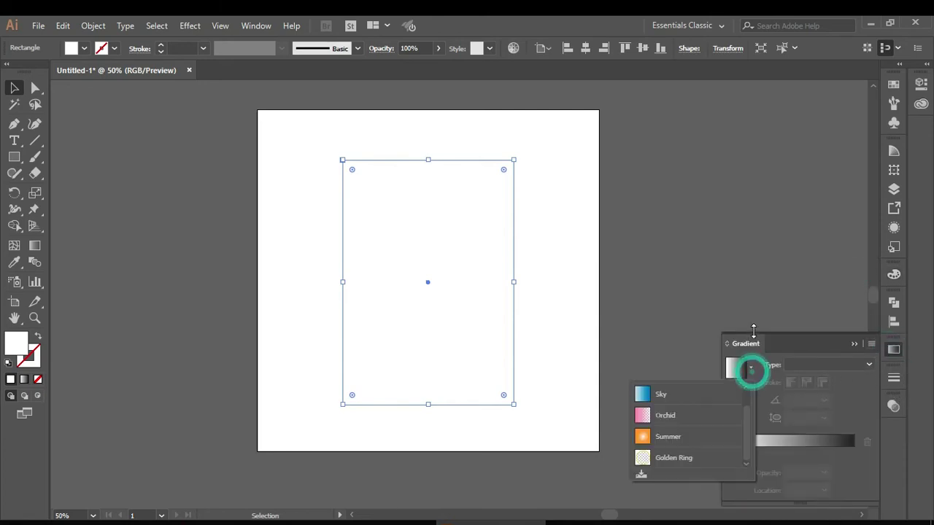
pyautogui.click(685, 438)
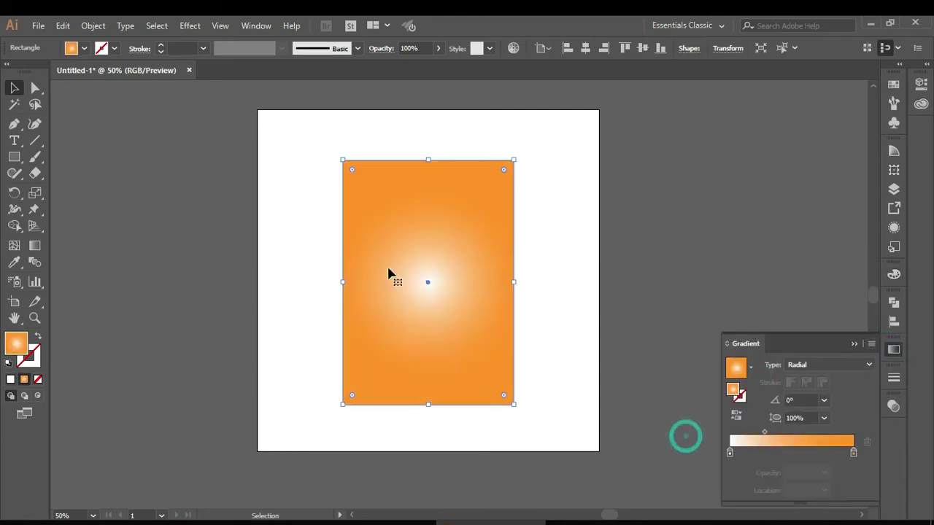
pyautogui.click(34, 246)
pyautogui.moveTo(326, 151); pyautogui.dragTo(524, 487)
# Change the gradient type to Linear and angle it diagonally from the top-left.
pyautogui.click(825, 362)
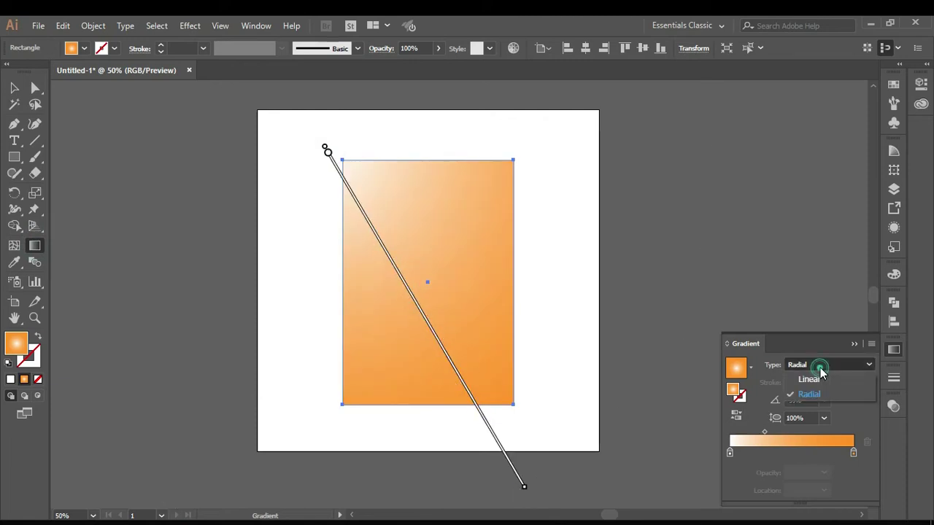
pyautogui.click(822, 394)
pyautogui.click(821, 370)
pyautogui.click(818, 377)
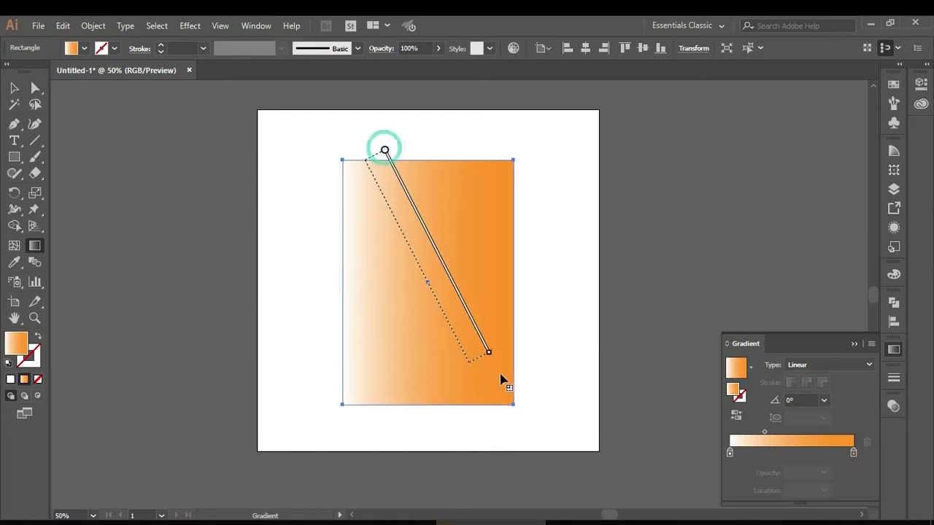
pyautogui.moveTo(364, 161); pyautogui.dragTo(499, 419)
pyautogui.moveTo(381, 155); pyautogui.dragTo(486, 445)
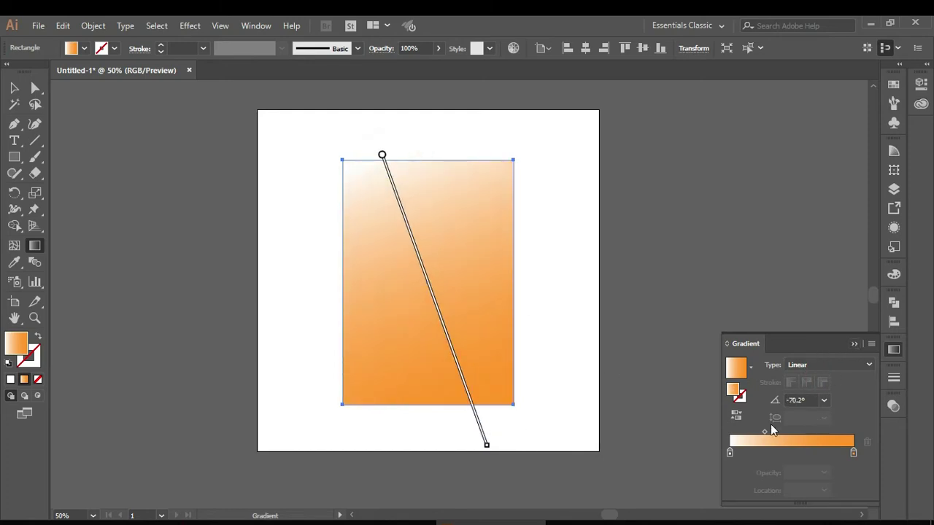
# Make the gradient's starting stop red.
pyautogui.click(729, 453)
pyautogui.doubleClick(730, 453)
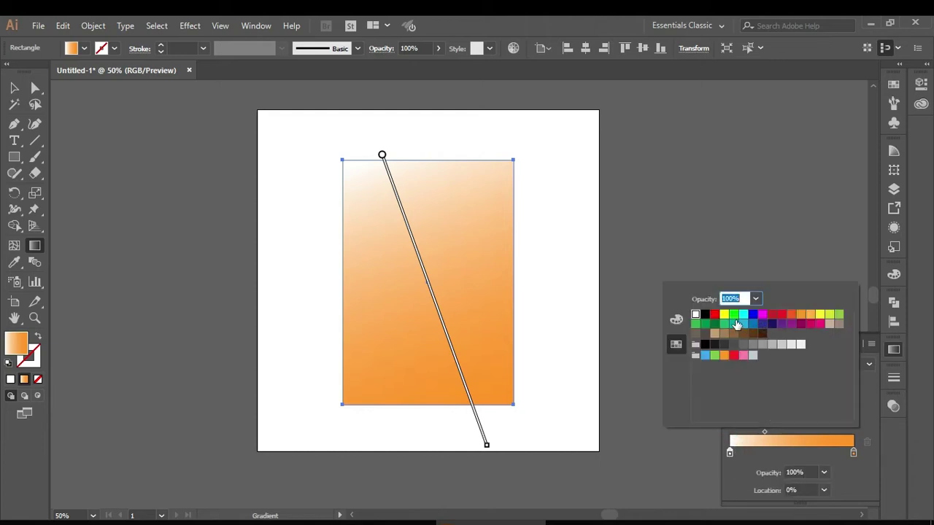
pyautogui.click(780, 315)
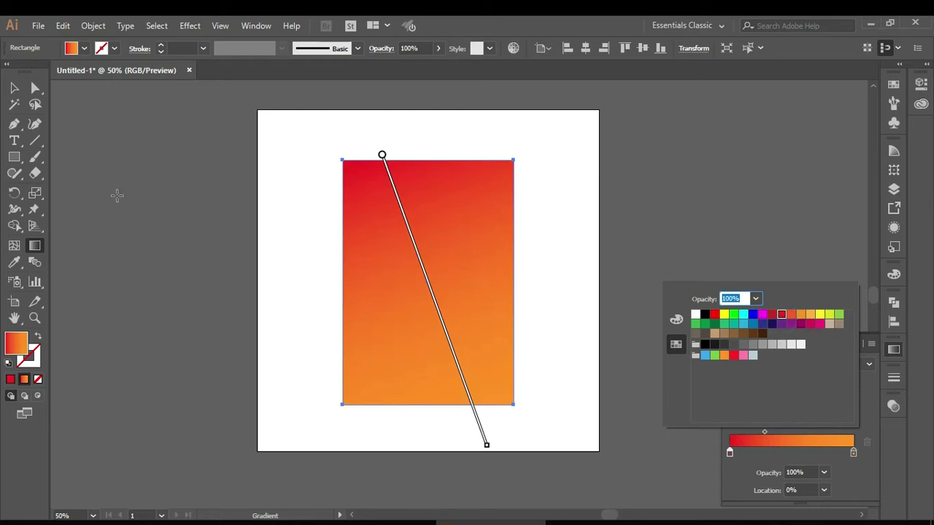
pyautogui.click(312, 116)
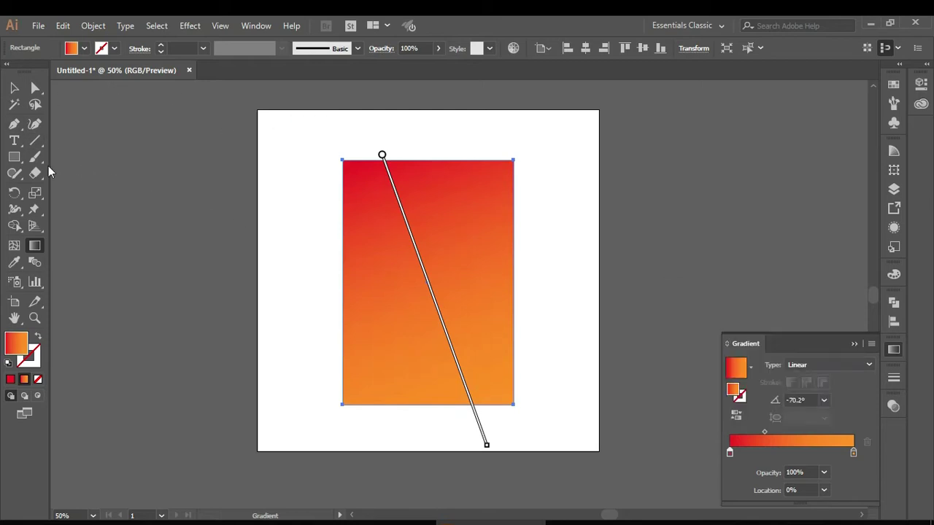
# Redraw the red-to-orange gradient diagonally at about -64.2°, then deselect.
pyautogui.click(14, 88)
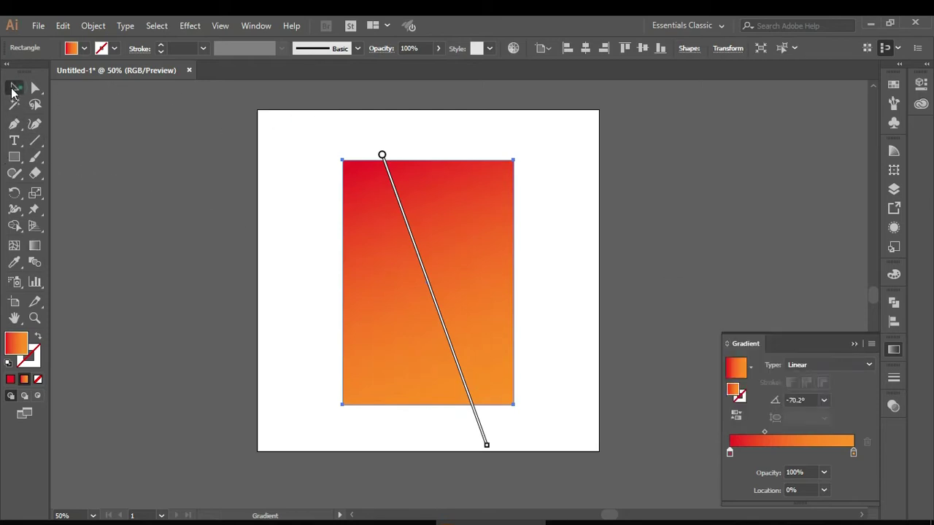
pyautogui.click(34, 246)
pyautogui.moveTo(317, 115)
pyautogui.mouseDown()
pyautogui.moveTo(492, 409)
pyautogui.moveTo(521, 424)
pyautogui.mouseUp()
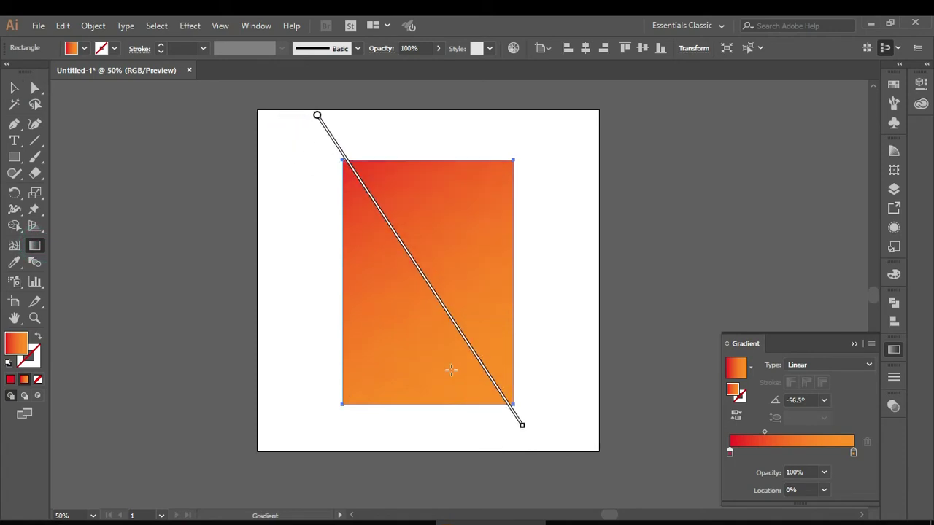
pyautogui.moveTo(409, 274); pyautogui.dragTo(414, 281)
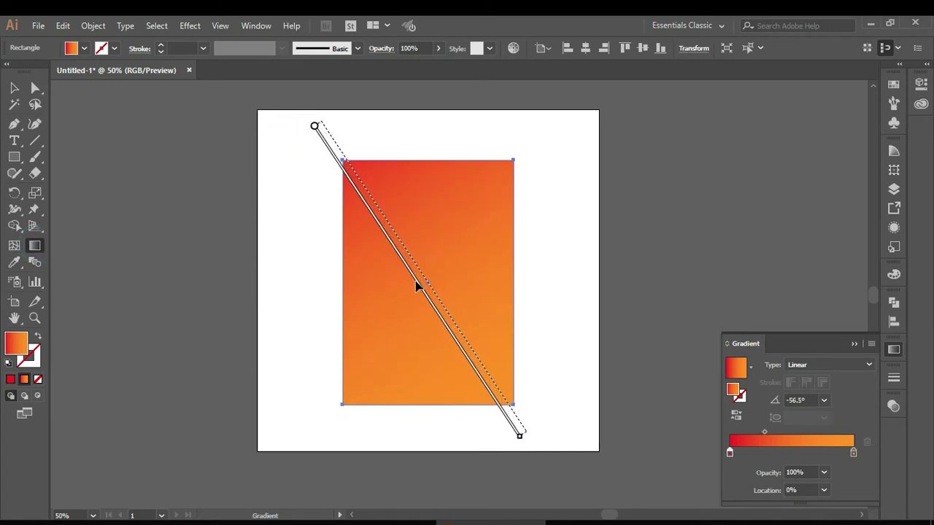
pyautogui.moveTo(418, 150); pyautogui.dragTo(552, 424)
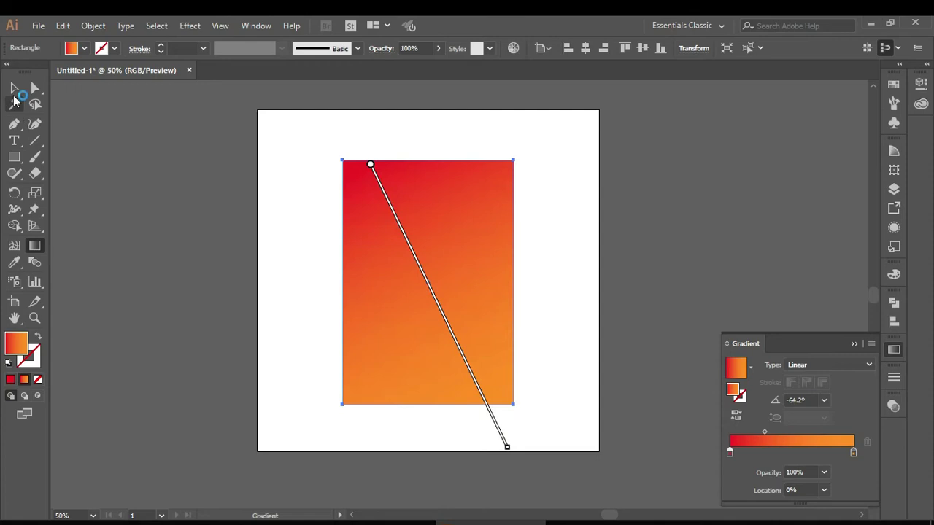
pyautogui.click(14, 88)
pyautogui.click(126, 136)
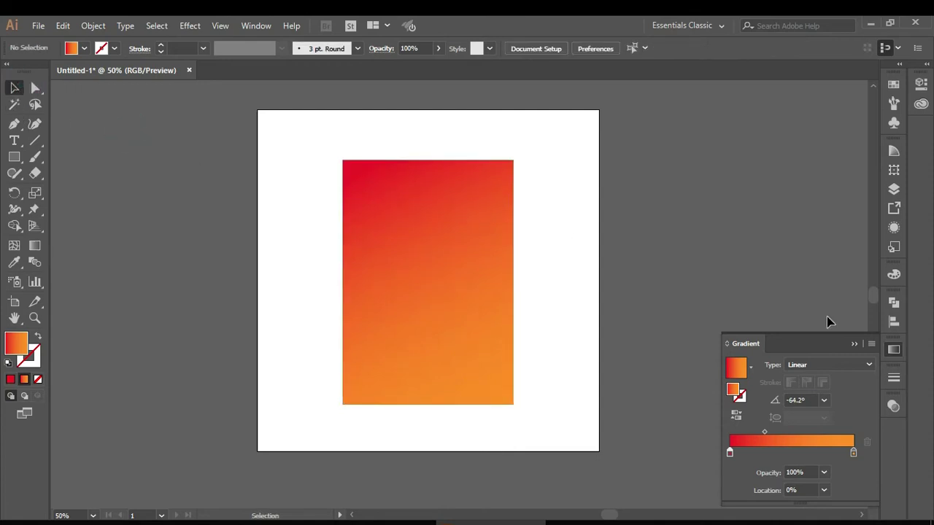
# Alt-drag a copy of the gradient rectangle beside the artboard and shrink it to a small square.
pyautogui.click(853, 342)
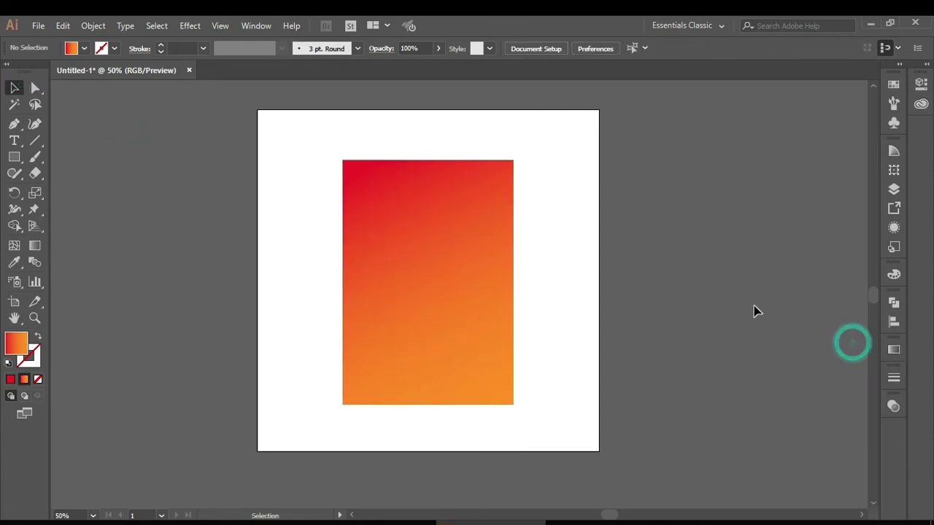
pyautogui.click(449, 278)
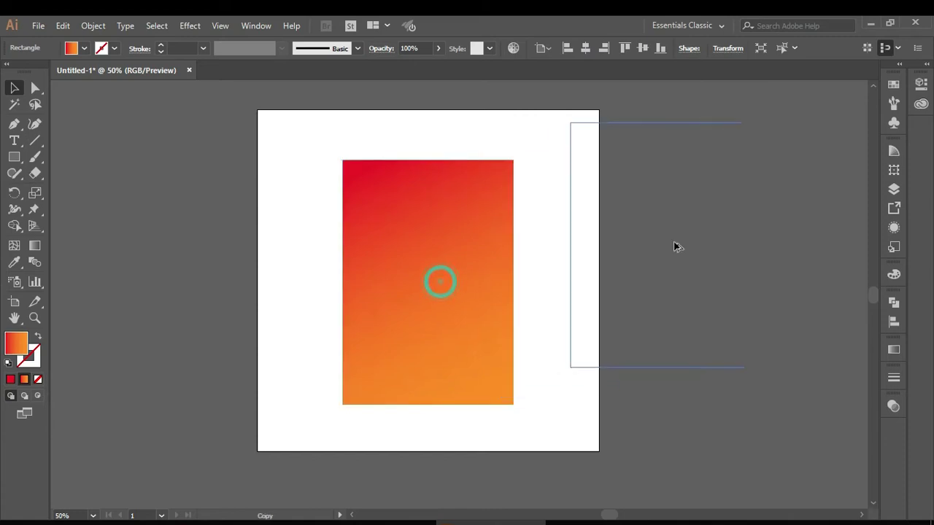
pyautogui.moveTo(442, 284); pyautogui.dragTo(709, 238)
pyautogui.moveTo(610, 114); pyautogui.dragTo(719, 258)
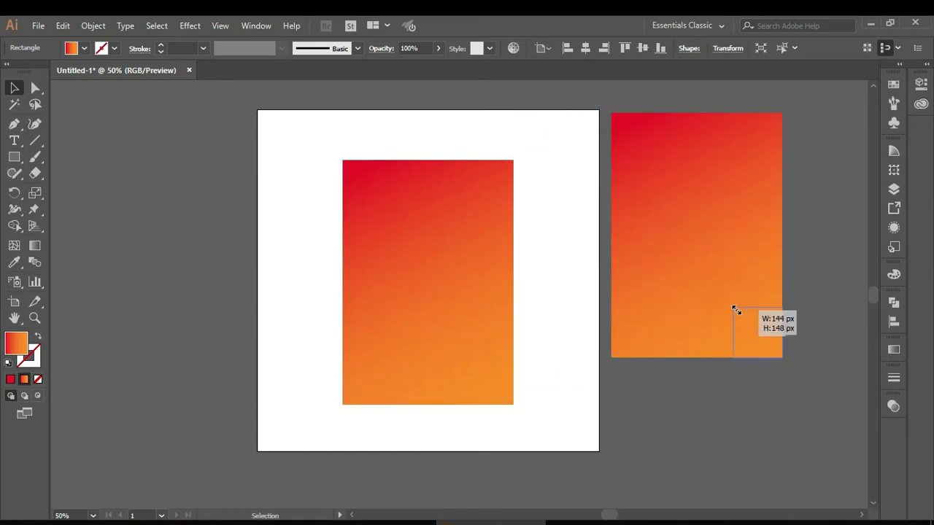
pyautogui.moveTo(720, 259)
pyautogui.mouseDown()
pyautogui.moveTo(755, 330)
pyautogui.moveTo(698, 269)
pyautogui.mouseUp()
pyautogui.click(425, 266)
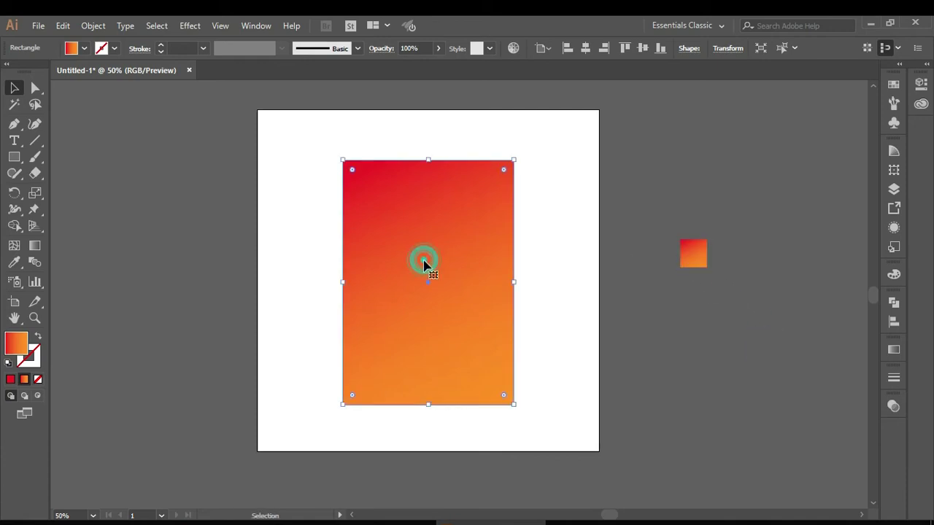
pyautogui.click(894, 350)
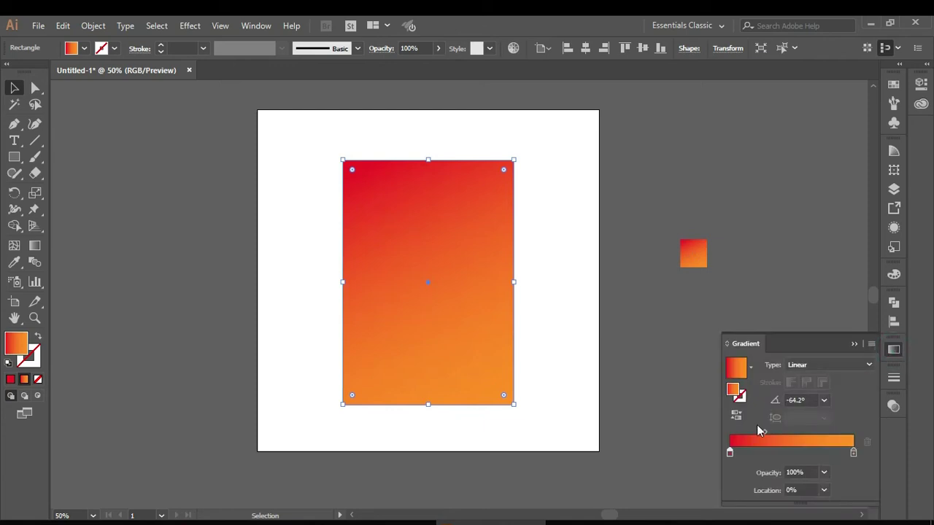
# Apply the White, Black gradient preset and make its left stop near-black.
pyautogui.click(749, 368)
pyautogui.scroll(1, 690, 394)
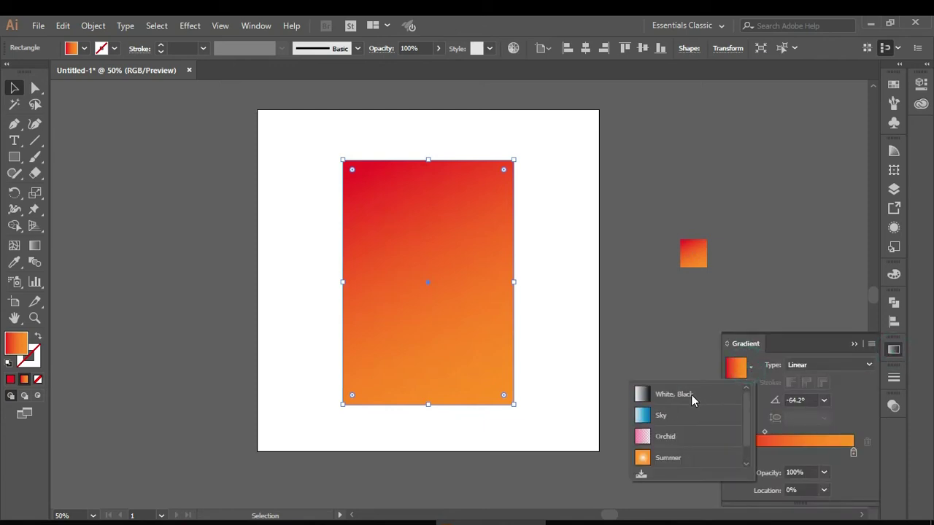
pyautogui.click(691, 396)
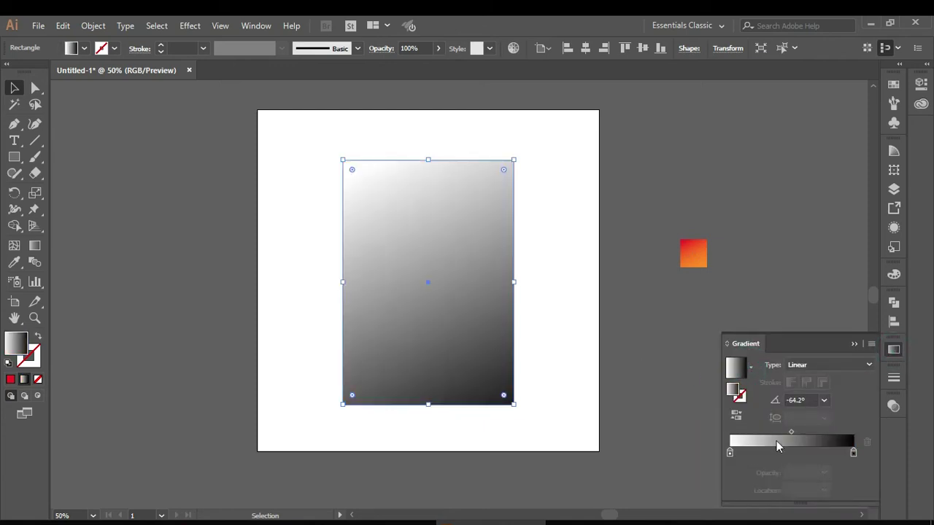
pyautogui.doubleClick(730, 454)
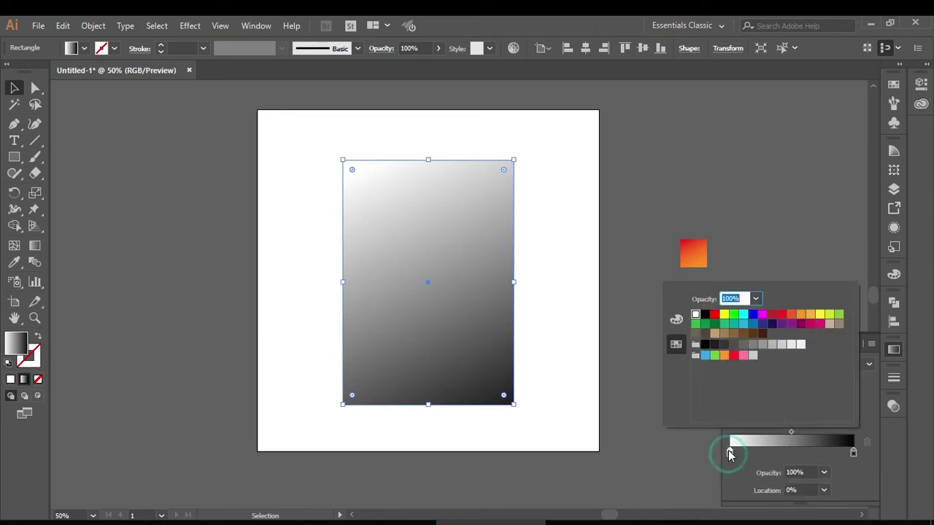
pyautogui.click(726, 347)
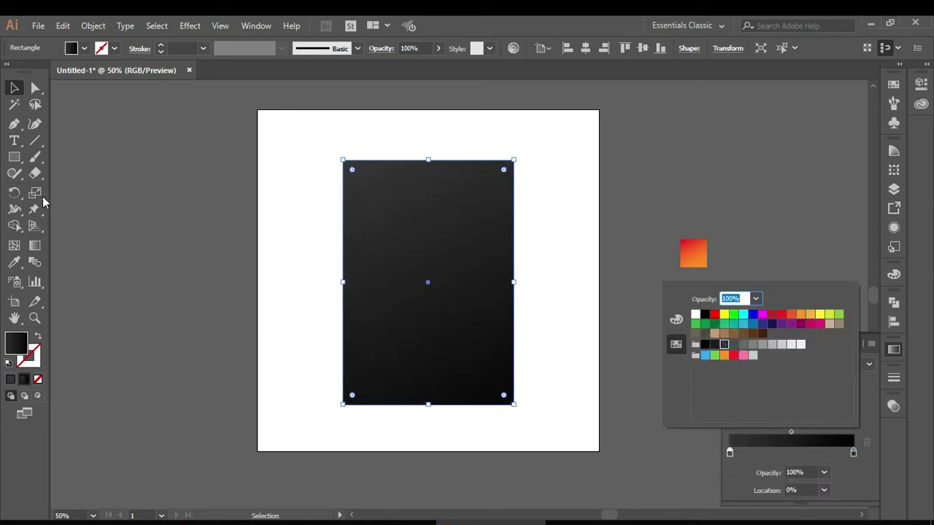
pyautogui.click(35, 246)
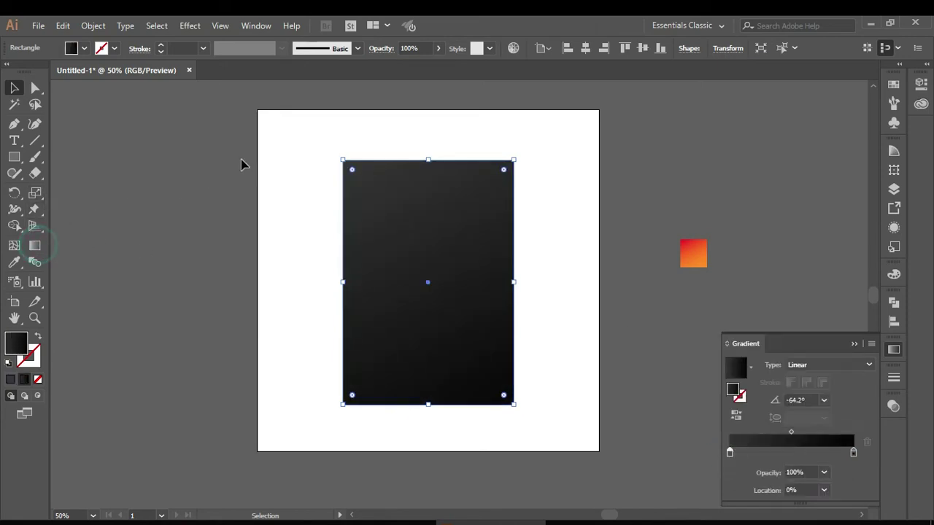
# Drag the dark gradient diagonally across the rectangle at about -60.4°, reversed, then deselect.
pyautogui.click(35, 246)
pyautogui.moveTo(316, 135); pyautogui.dragTo(316, 281)
pyautogui.moveTo(338, 124)
pyautogui.mouseDown()
pyautogui.moveTo(496, 446)
pyautogui.moveTo(512, 431)
pyautogui.mouseUp()
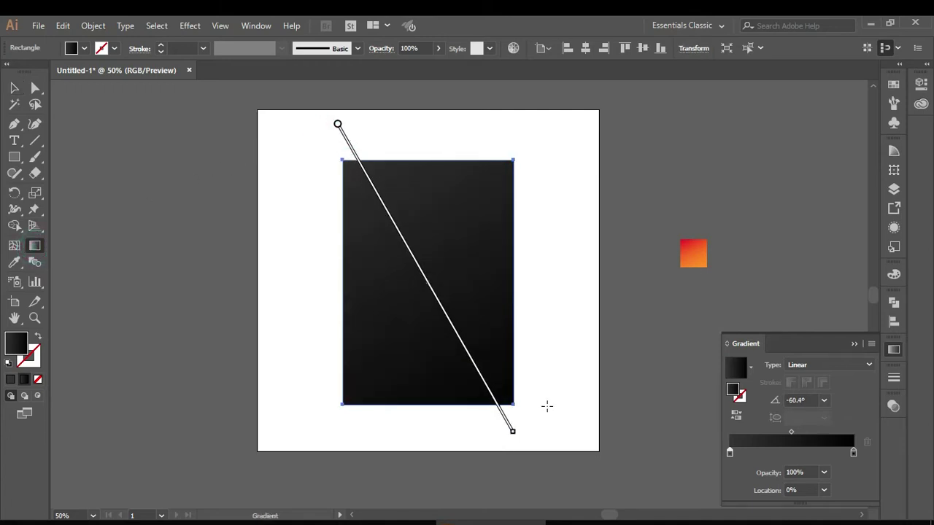
pyautogui.click(738, 417)
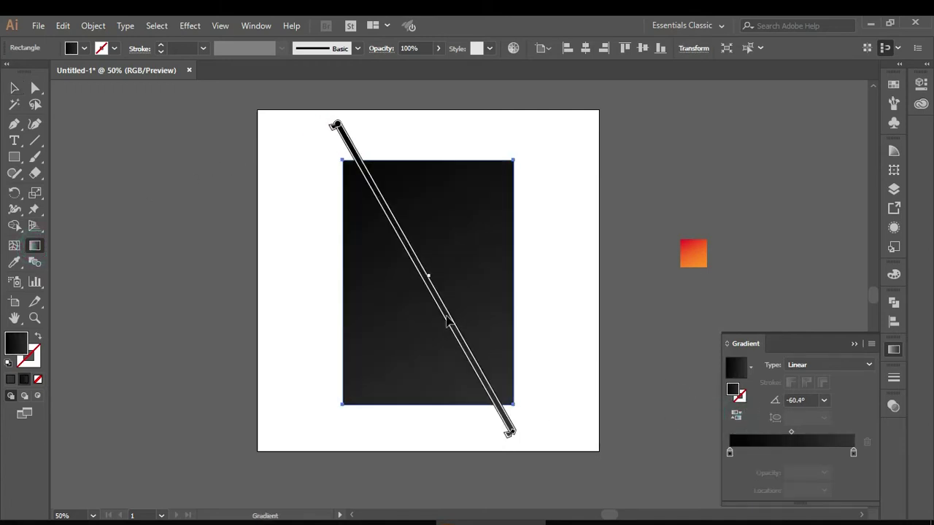
pyautogui.moveTo(430, 292); pyautogui.dragTo(452, 330)
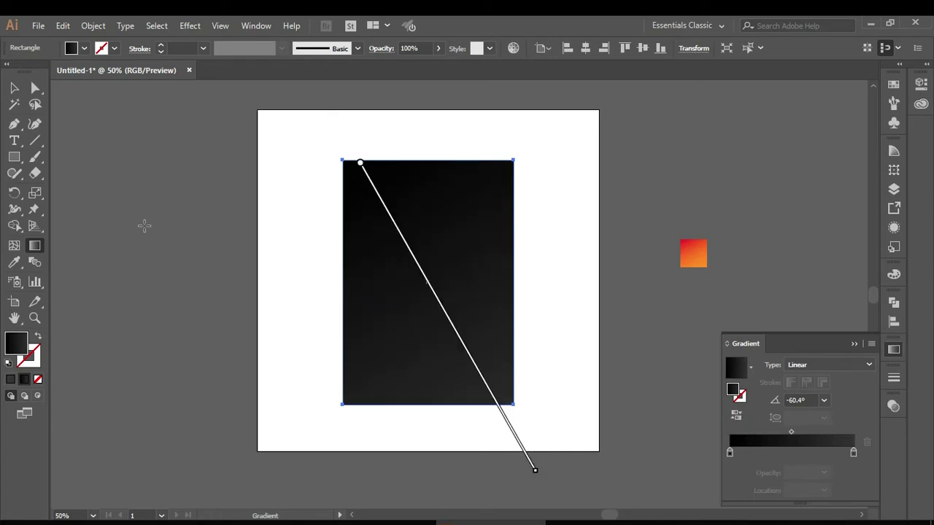
pyautogui.click(13, 87)
pyautogui.click(157, 159)
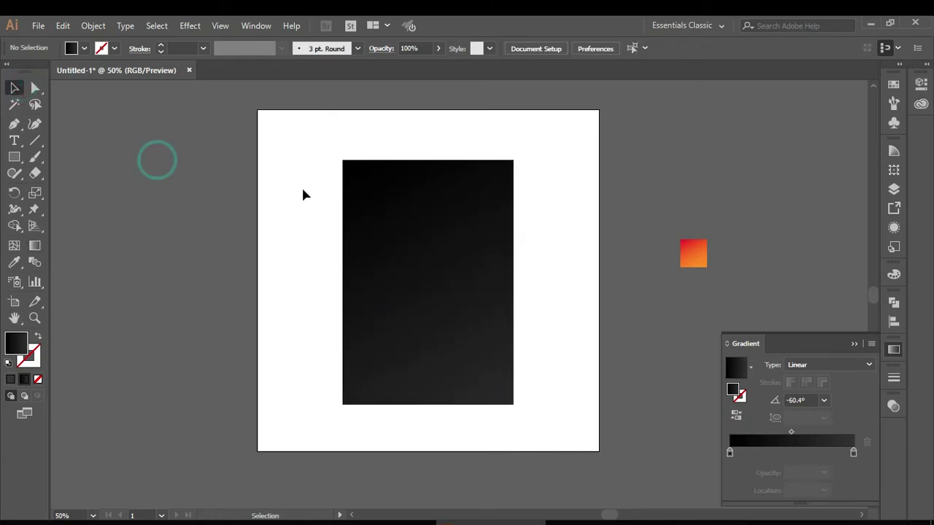
pyautogui.click(34, 159)
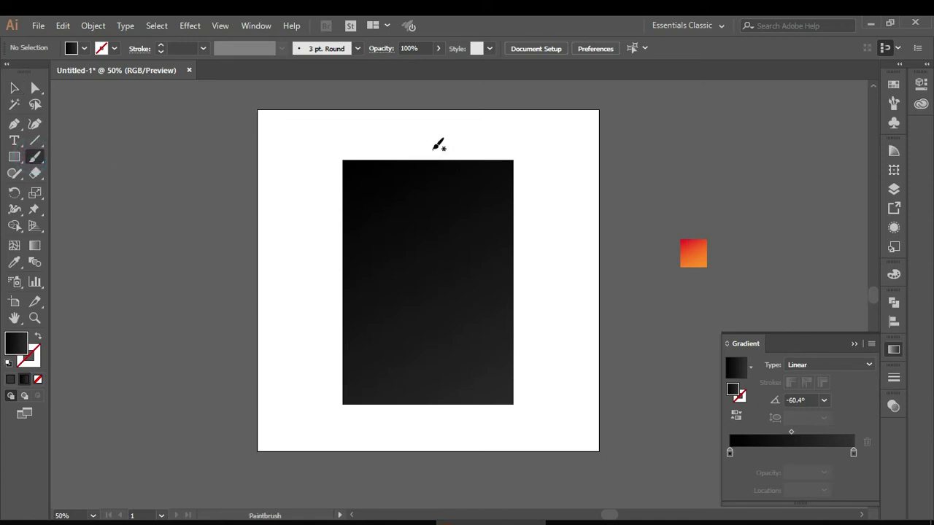
pyautogui.moveTo(436, 148); pyautogui.dragTo(433, 182)
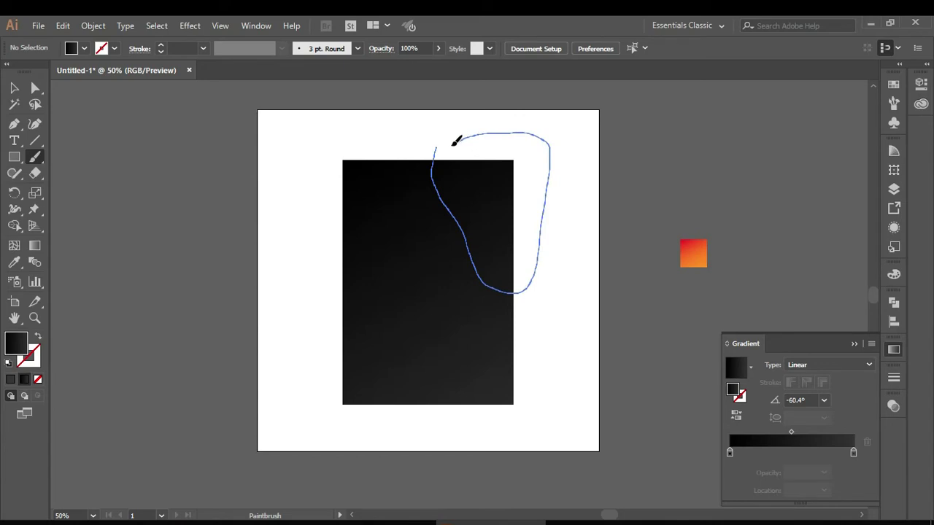
pyautogui.moveTo(437, 146); pyautogui.dragTo(450, 140)
pyautogui.click(13, 262)
pyautogui.click(691, 255)
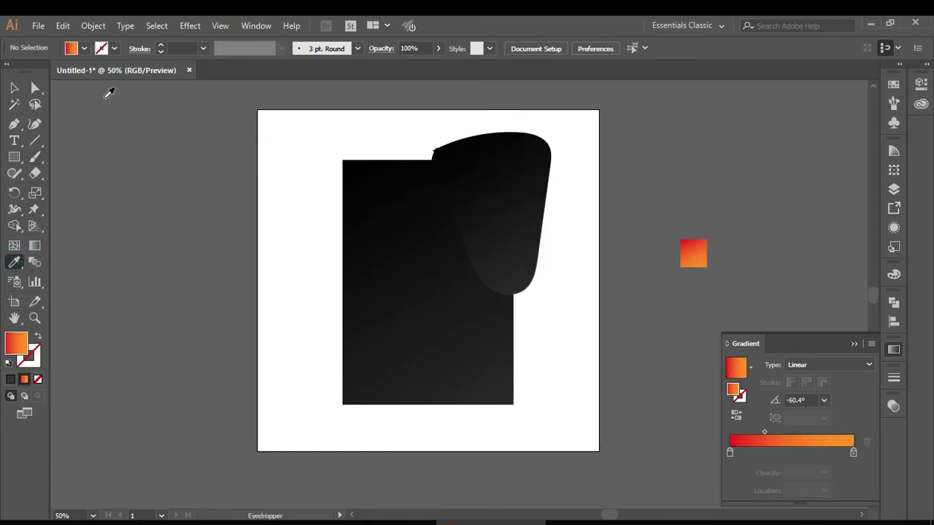
pyautogui.click(14, 87)
pyautogui.click(490, 198)
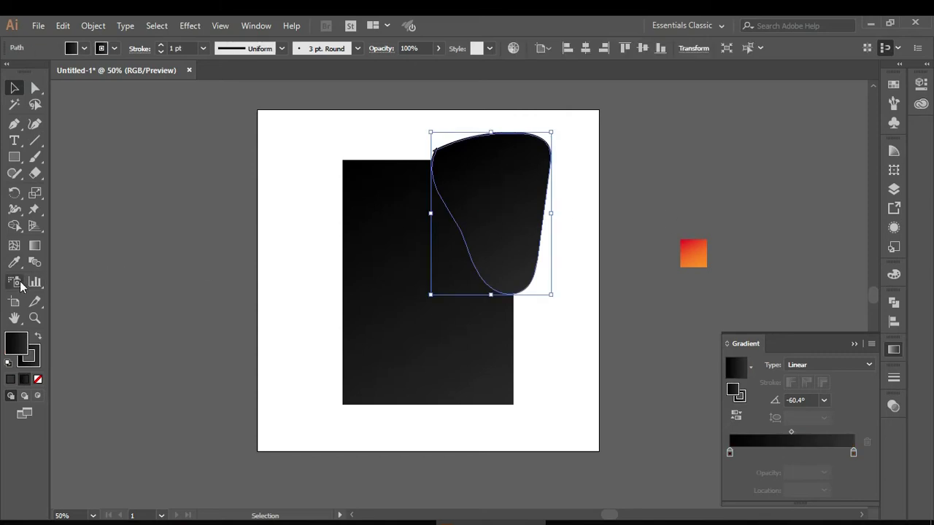
pyautogui.click(14, 262)
pyautogui.click(693, 253)
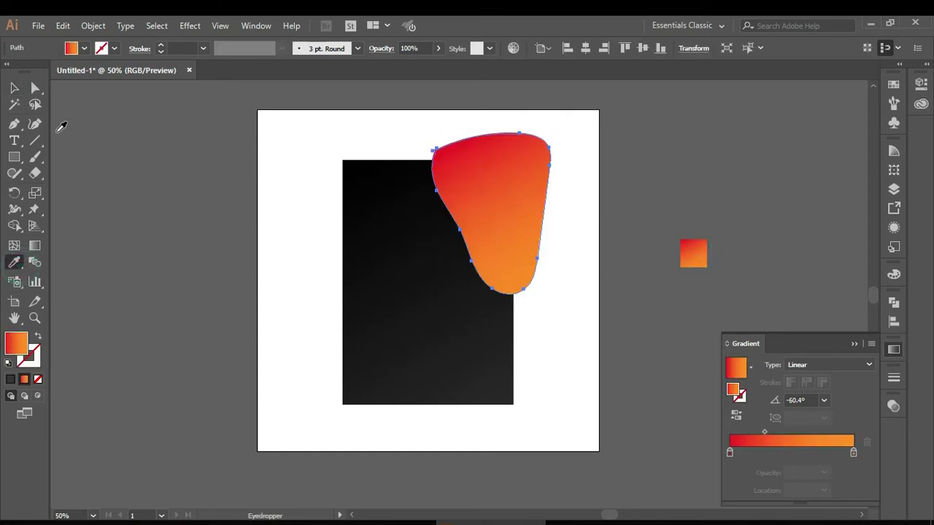
pyautogui.click(14, 88)
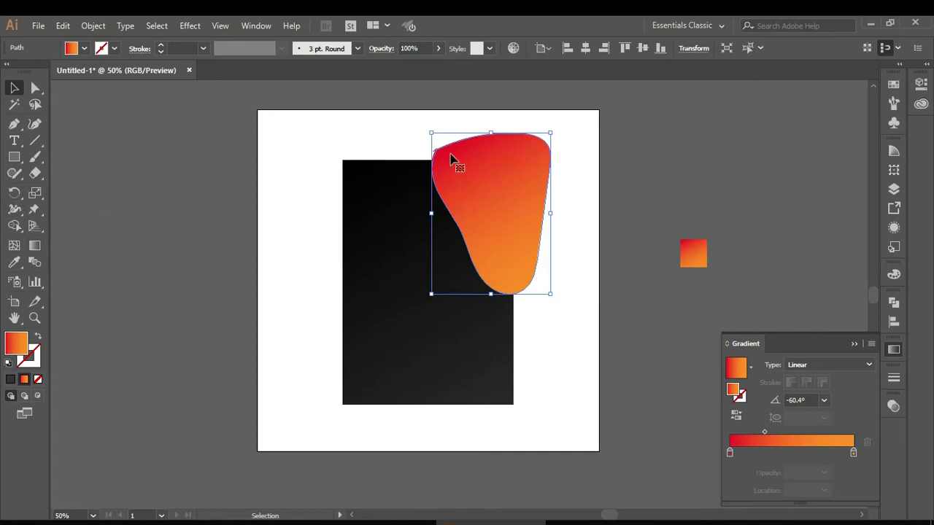
pyautogui.press('Delete')
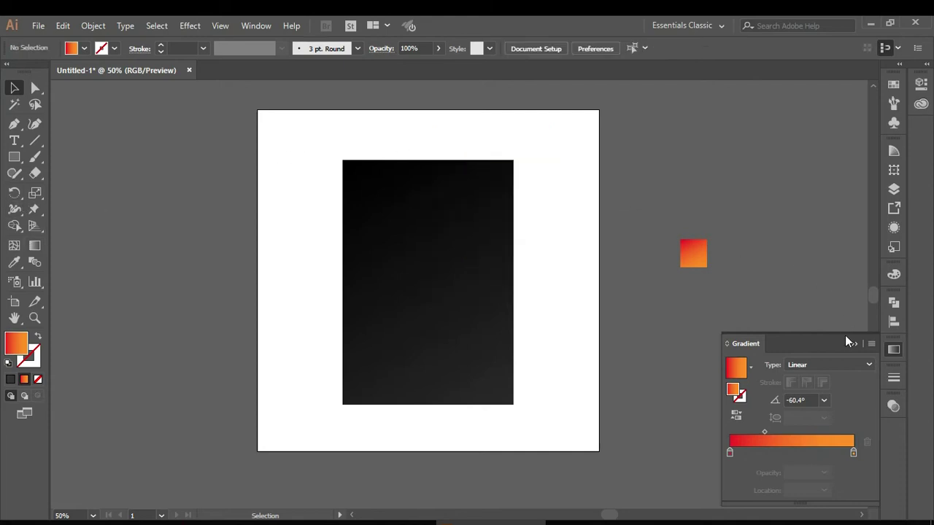
# Draw a closed five-point pen shape overlapping the rectangle's upper-right edge.
pyautogui.click(852, 344)
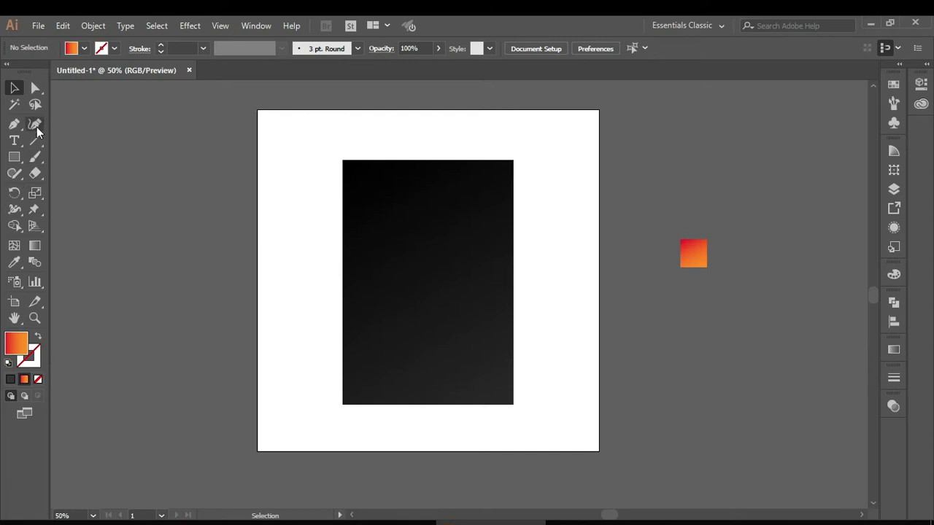
pyautogui.click(14, 124)
pyautogui.click(448, 135)
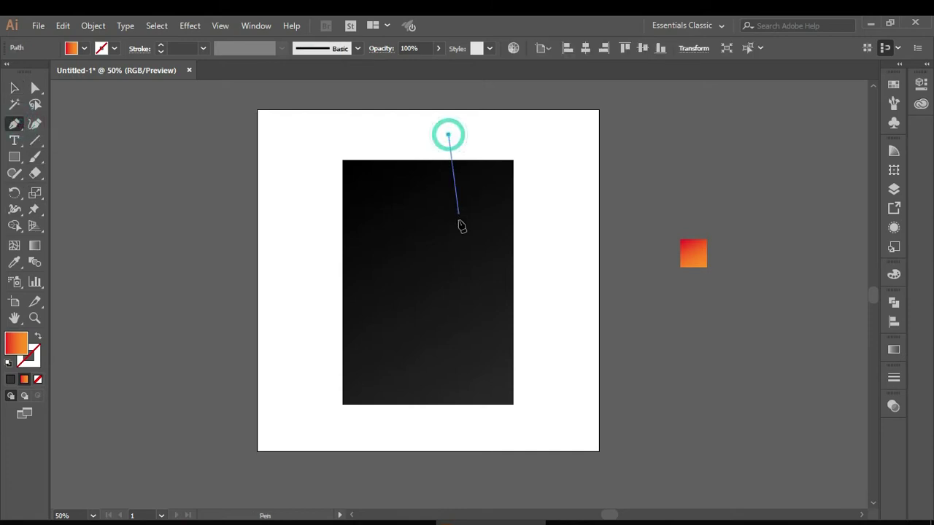
pyautogui.click(460, 223)
pyautogui.click(523, 312)
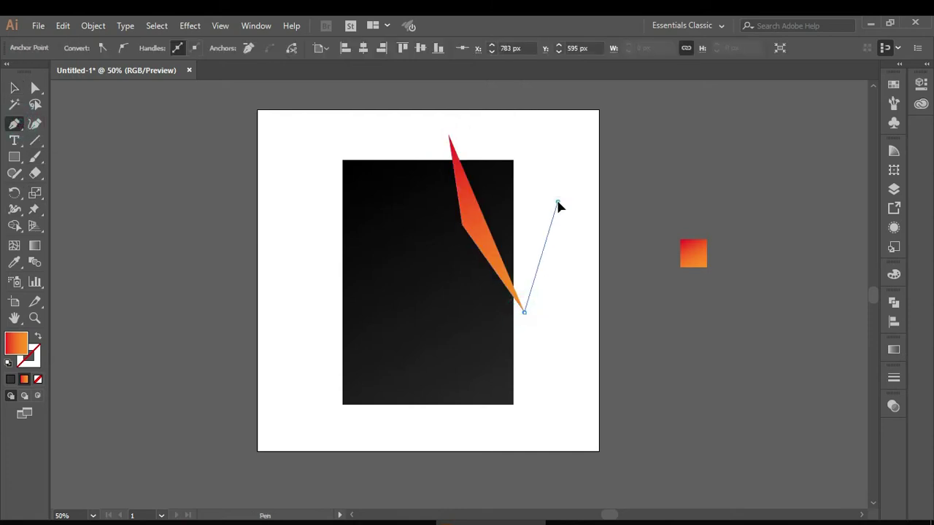
pyautogui.click(558, 202)
pyautogui.click(552, 121)
pyautogui.click(448, 135)
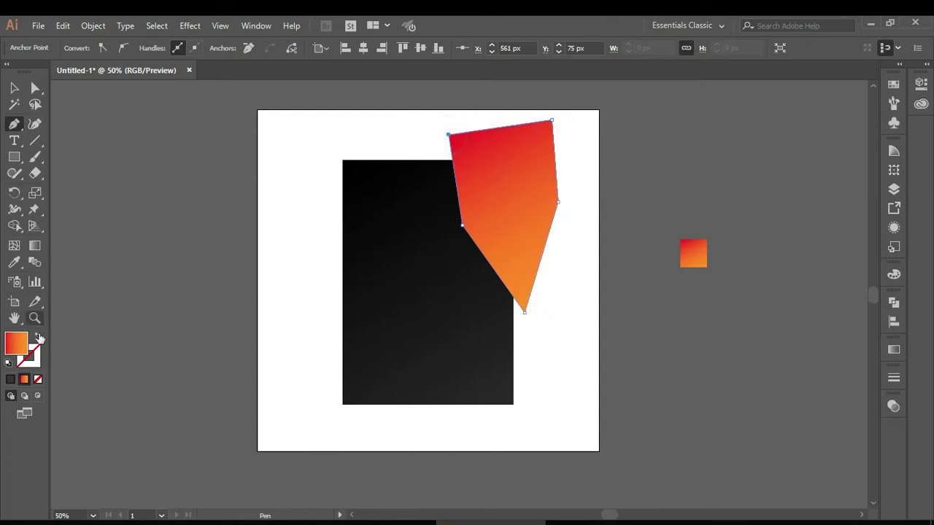
# Give the shape no fill and a white #ffffff stroke.
pyautogui.click(38, 379)
pyautogui.click(28, 355)
pyautogui.click(10, 379)
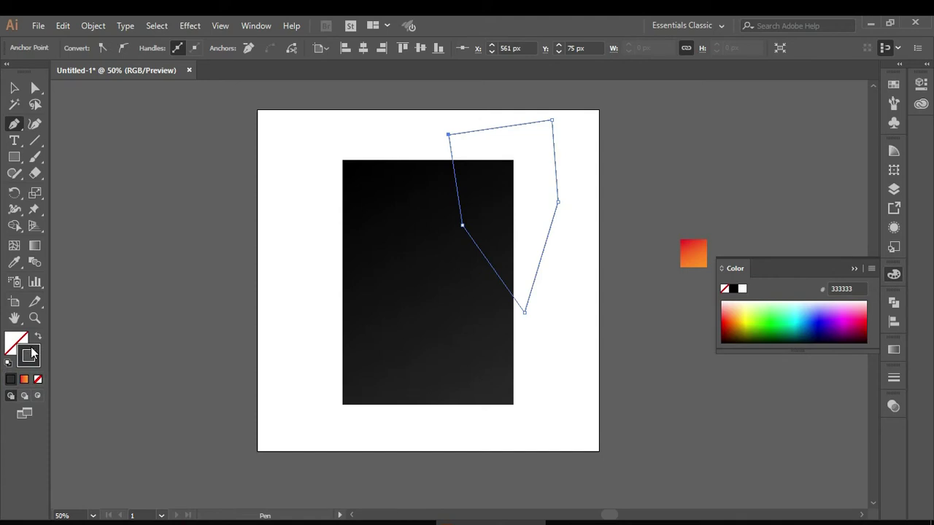
pyautogui.doubleClick(31, 351)
pyautogui.write('ffffff')
pyautogui.click(328, 72)
pyautogui.click(35, 88)
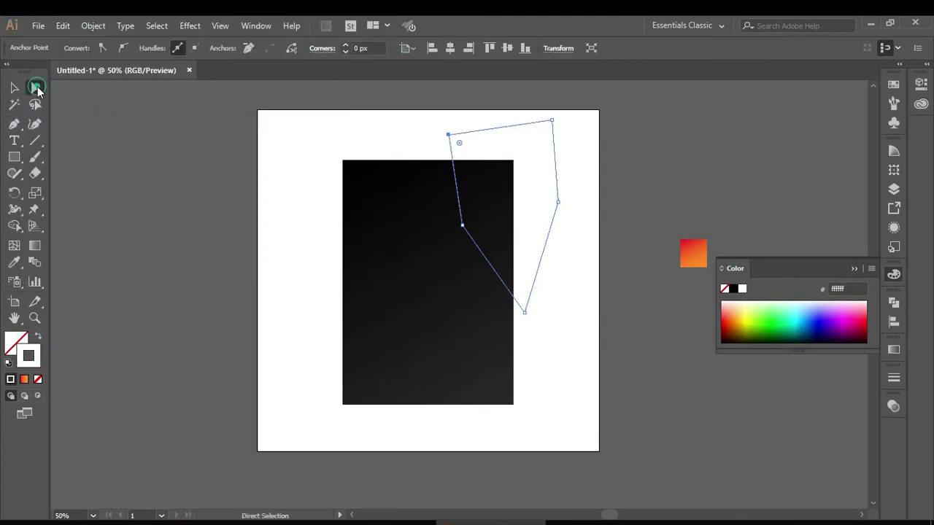
pyautogui.scroll(1, 462, 252)
pyautogui.scroll(1, 462, 248)
pyautogui.scroll(-1, 462, 244)
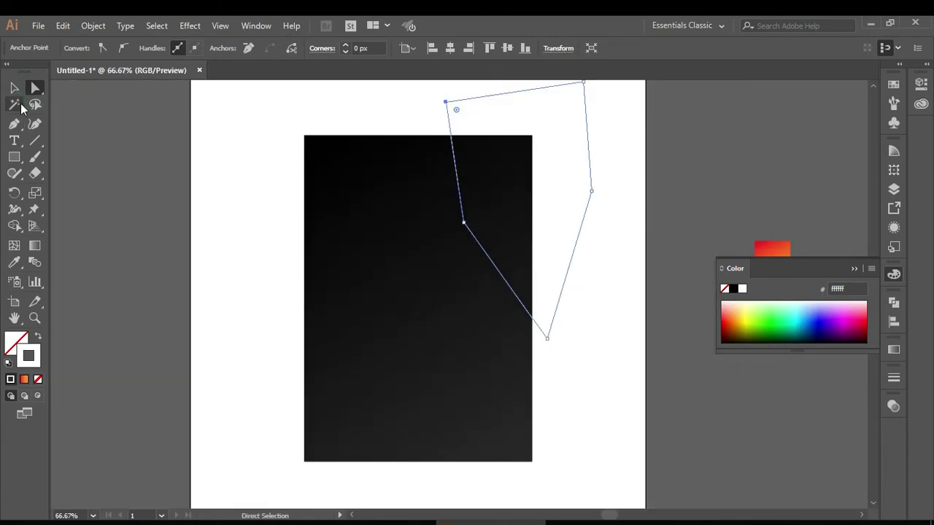
# Bend the shape's left segments into an S-curve with the Anchor Point tool, undoing the final arc.
pyautogui.click(14, 124)
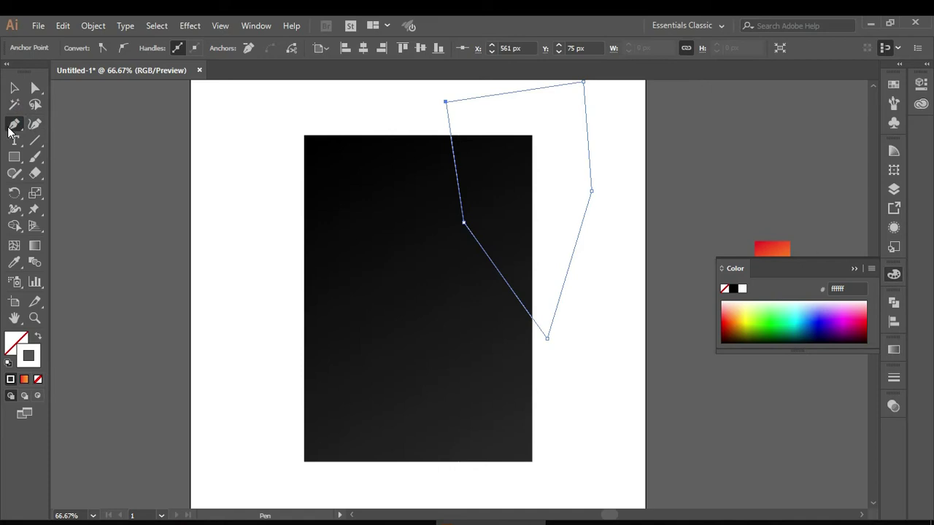
pyautogui.click(13, 124)
pyautogui.click(64, 170)
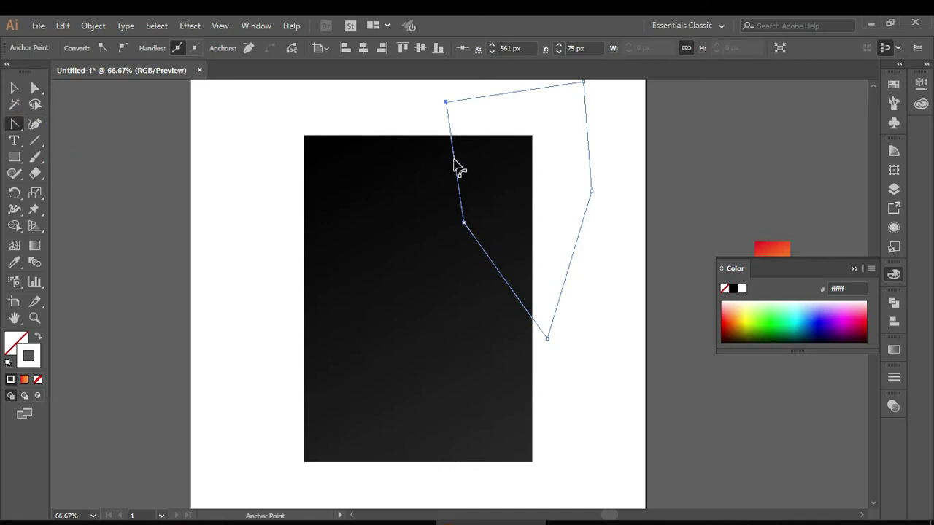
pyautogui.moveTo(453, 160); pyautogui.dragTo(442, 177)
pyautogui.moveTo(483, 252); pyautogui.dragTo(502, 257)
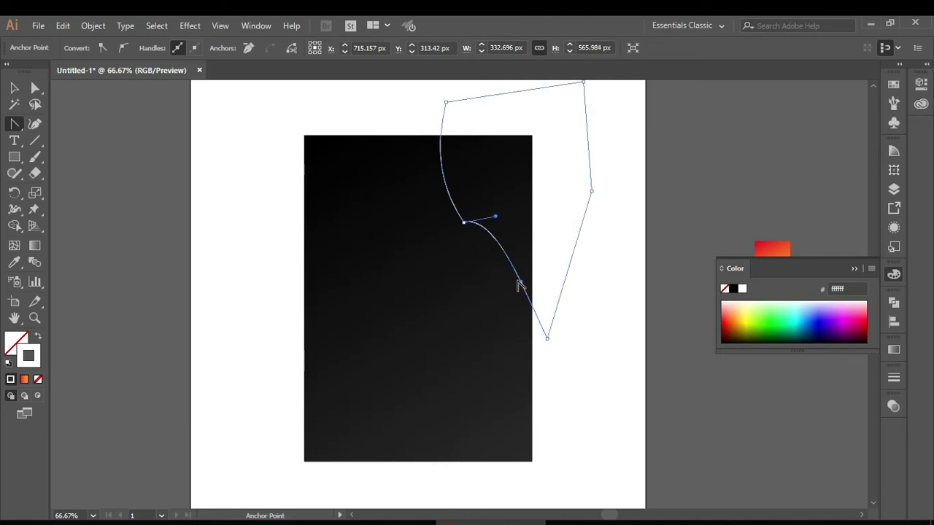
pyautogui.moveTo(522, 287); pyautogui.dragTo(513, 288)
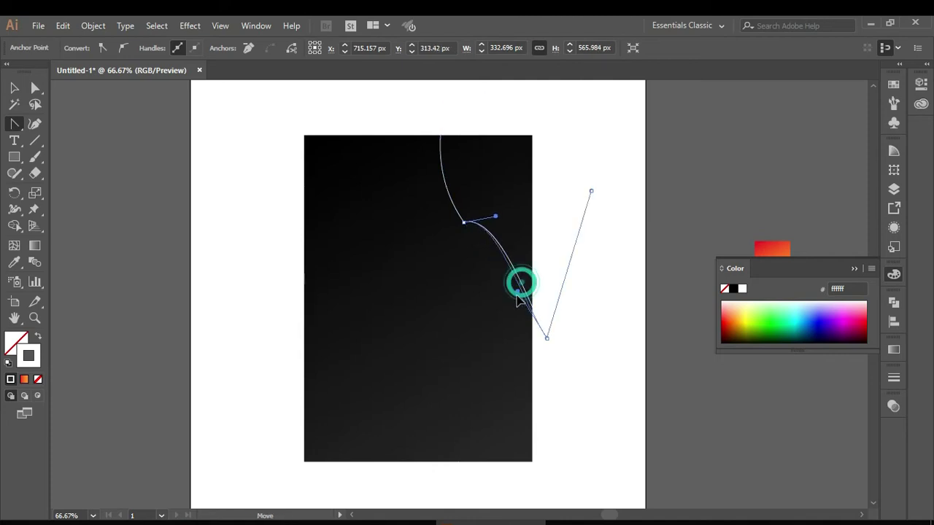
pyautogui.moveTo(497, 219); pyautogui.dragTo(509, 262)
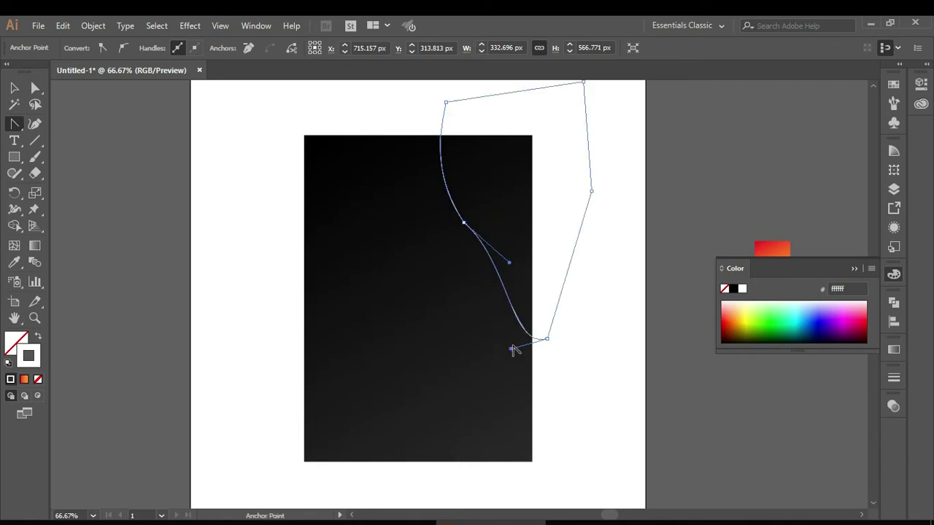
pyautogui.moveTo(511, 348); pyautogui.dragTo(480, 343)
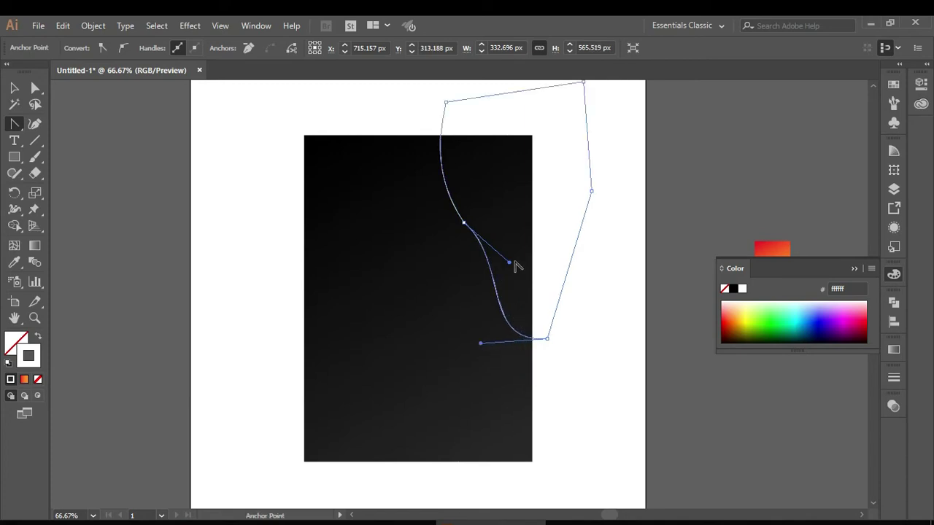
pyautogui.moveTo(509, 264); pyautogui.dragTo(517, 246)
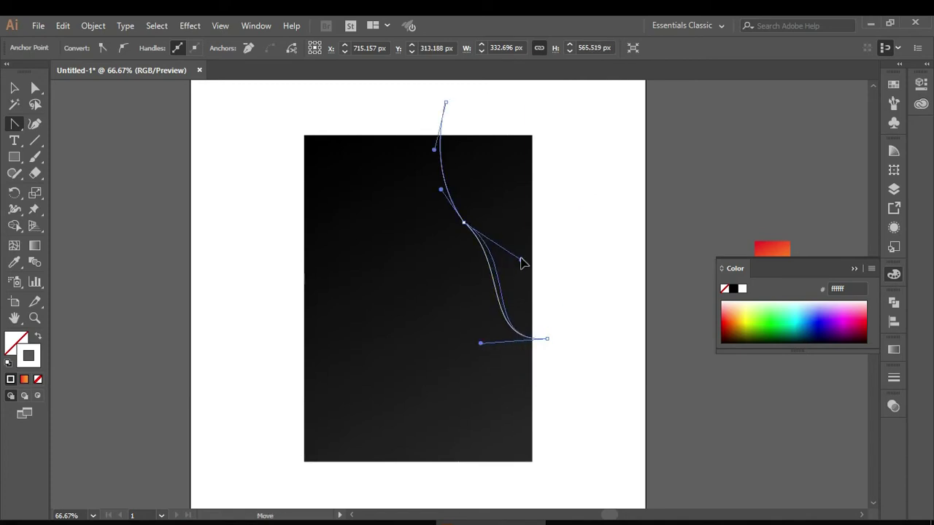
pyautogui.moveTo(464, 223); pyautogui.dragTo(462, 225)
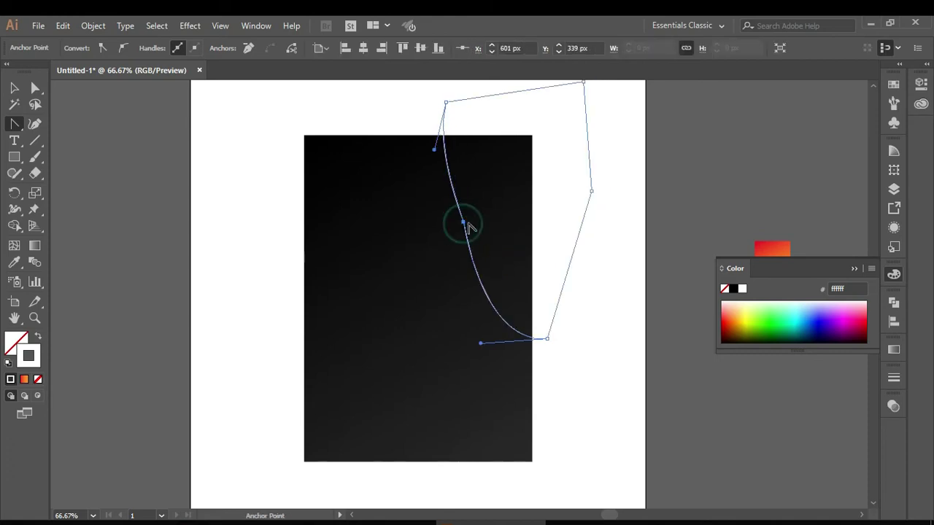
pyautogui.hotkey('ctrl', 'z')
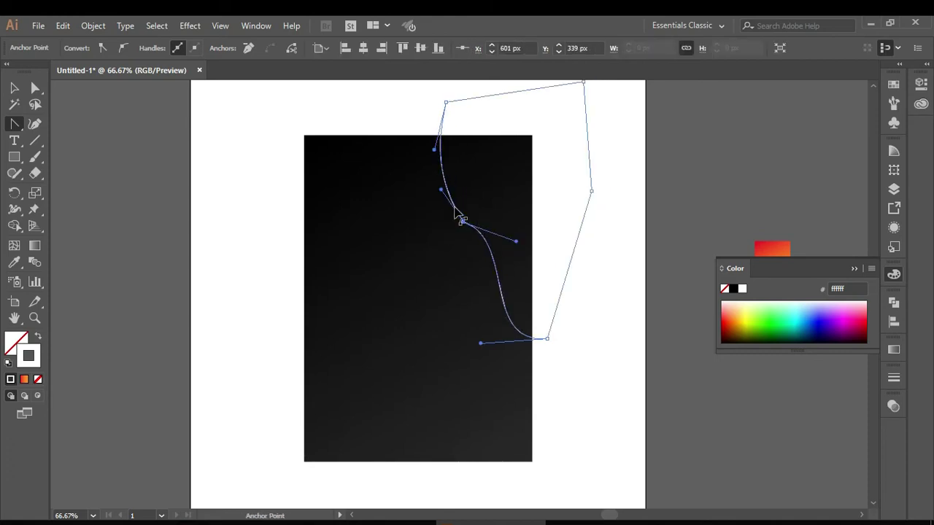
# Adjust the S-curve's anchors and handles with Direct Selection, nudging the bottom anchor right.
pyautogui.click(34, 88)
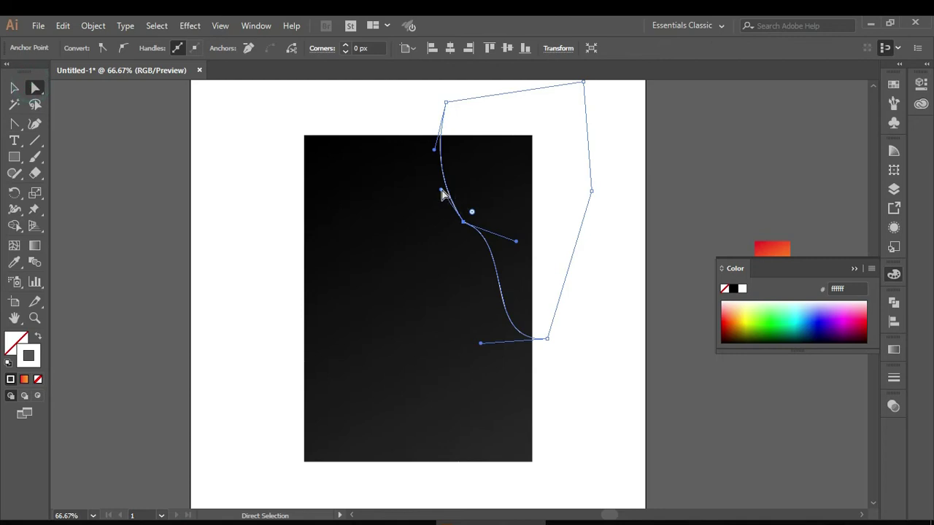
pyautogui.moveTo(441, 192); pyautogui.dragTo(435, 220)
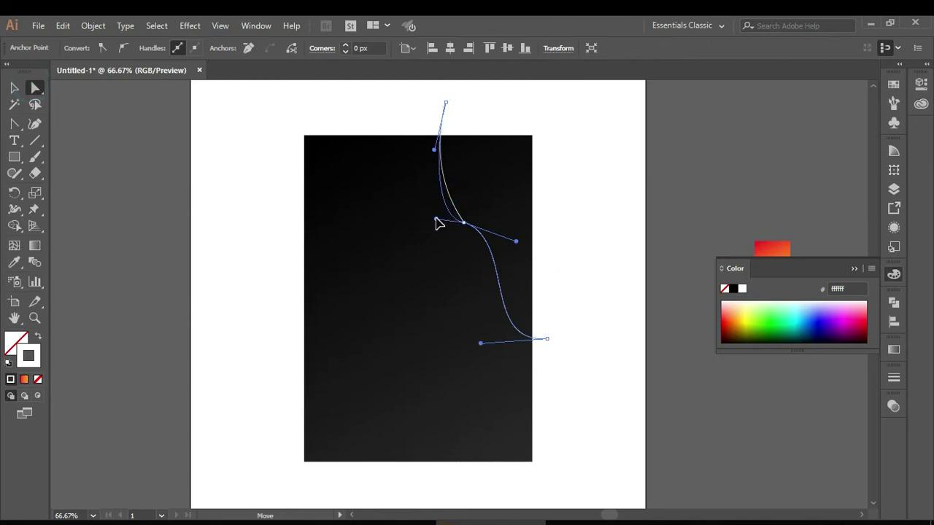
pyautogui.moveTo(446, 102); pyautogui.dragTo(430, 101)
pyautogui.moveTo(464, 225)
pyautogui.mouseDown()
pyautogui.moveTo(517, 228)
pyautogui.moveTo(476, 231)
pyautogui.mouseUp()
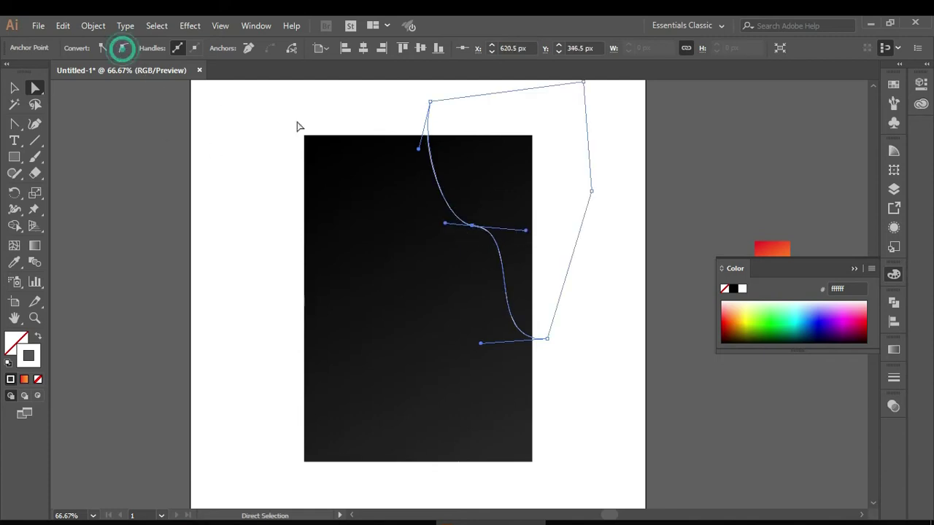
pyautogui.moveTo(445, 226); pyautogui.dragTo(429, 207)
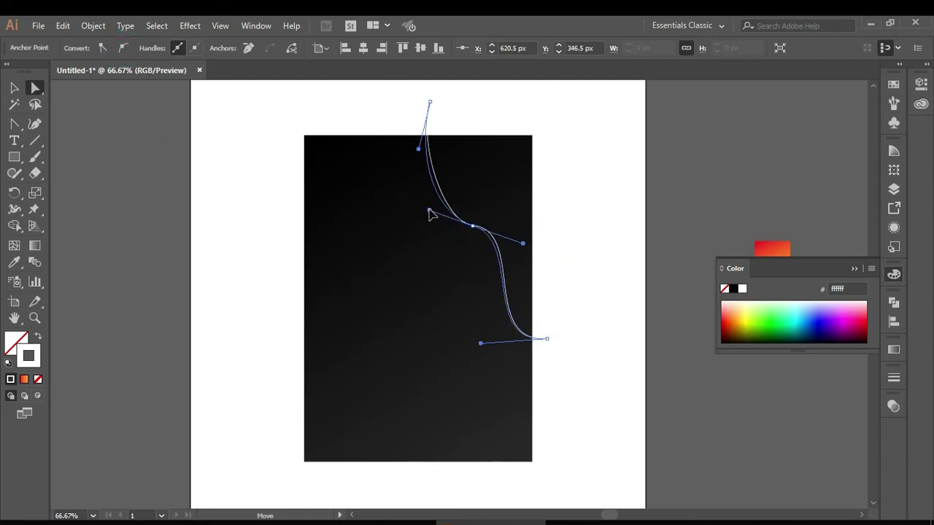
pyautogui.moveTo(522, 248); pyautogui.dragTo(523, 245)
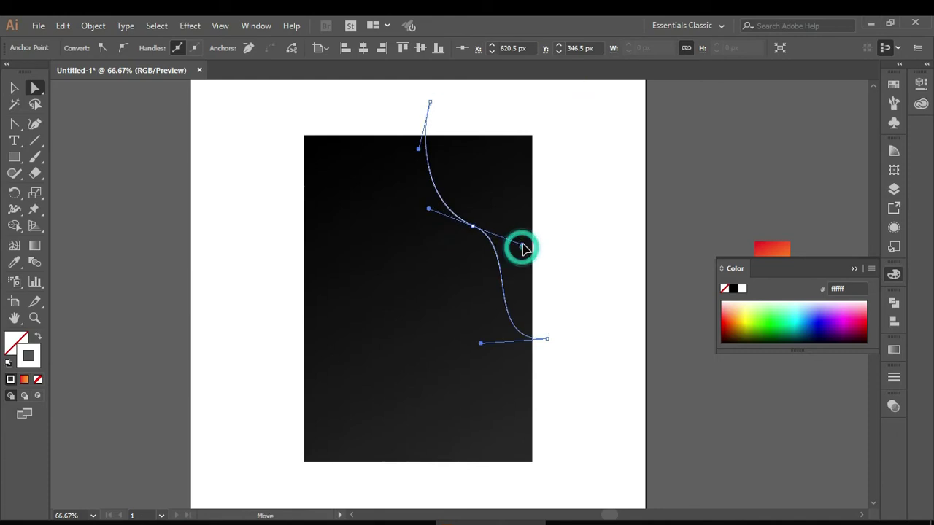
pyautogui.moveTo(548, 340); pyautogui.dragTo(558, 341)
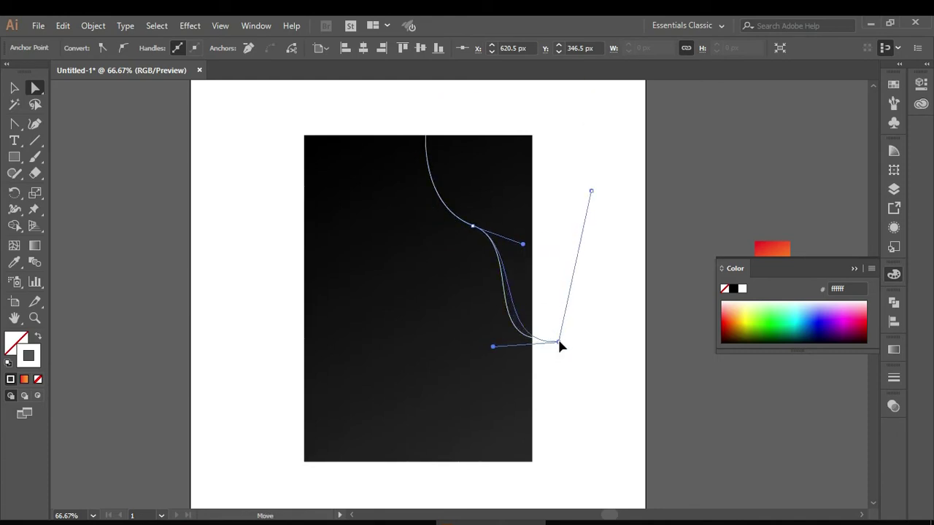
pyautogui.moveTo(522, 246); pyautogui.dragTo(525, 258)
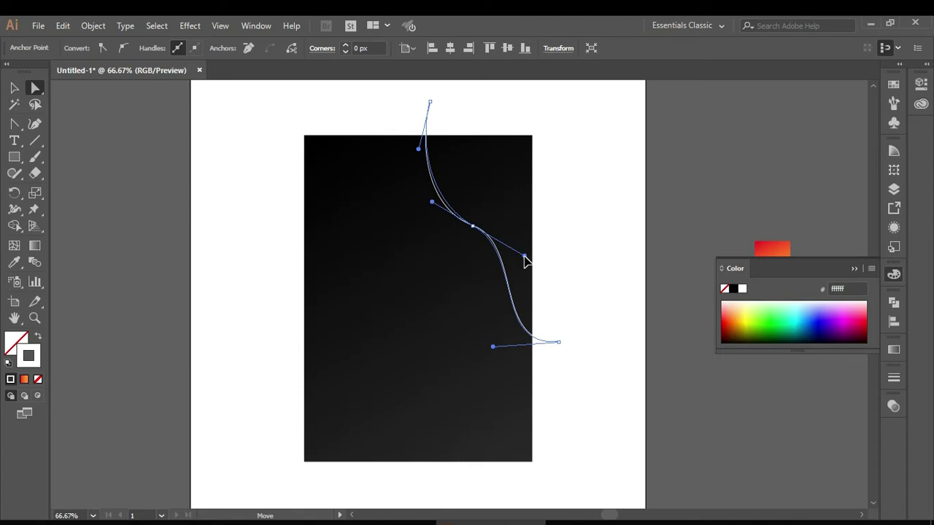
pyautogui.click(13, 88)
# Select the wave outline and eyedrop the red-orange gradient from the sample square.
pyautogui.click(208, 114)
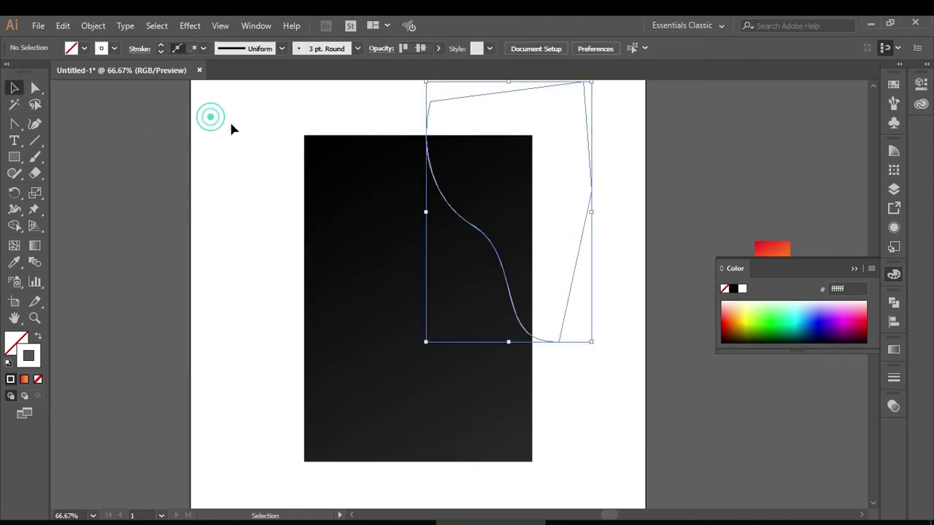
pyautogui.scroll(1, 578, 146)
pyautogui.click(559, 116)
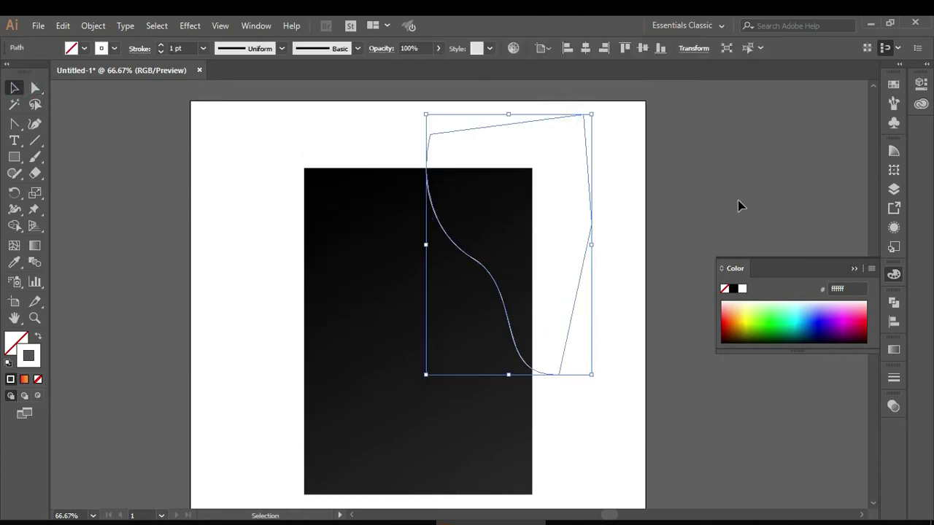
pyautogui.click(851, 270)
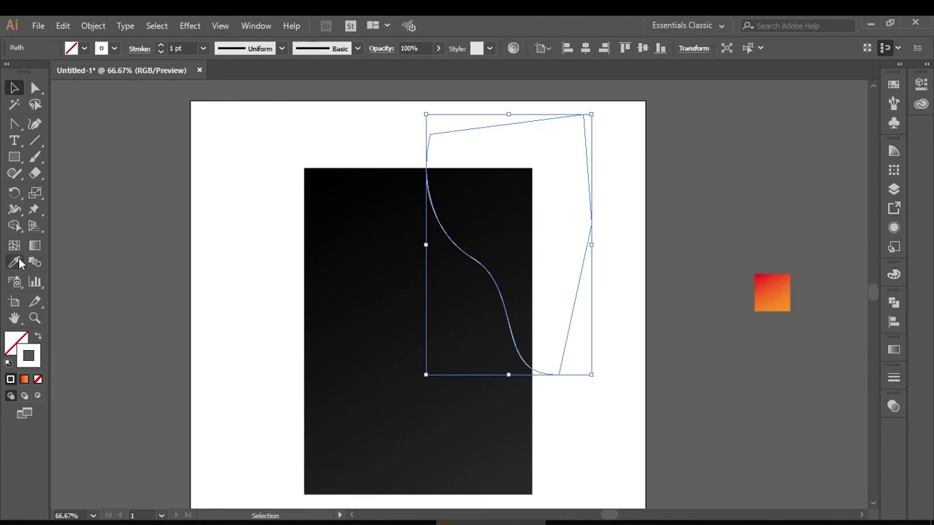
pyautogui.click(14, 263)
pyautogui.click(763, 291)
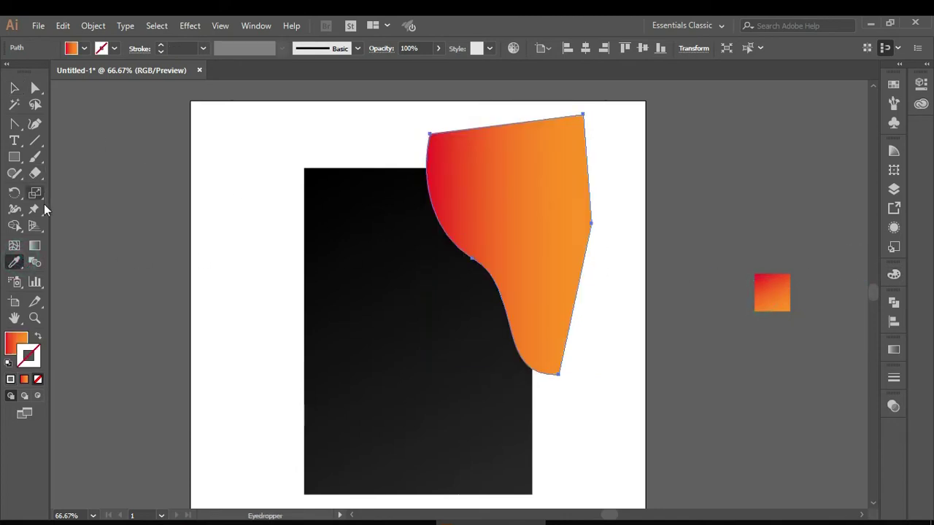
# Angle the wave's gradient diagonally with the red end toward the top right.
pyautogui.click(35, 246)
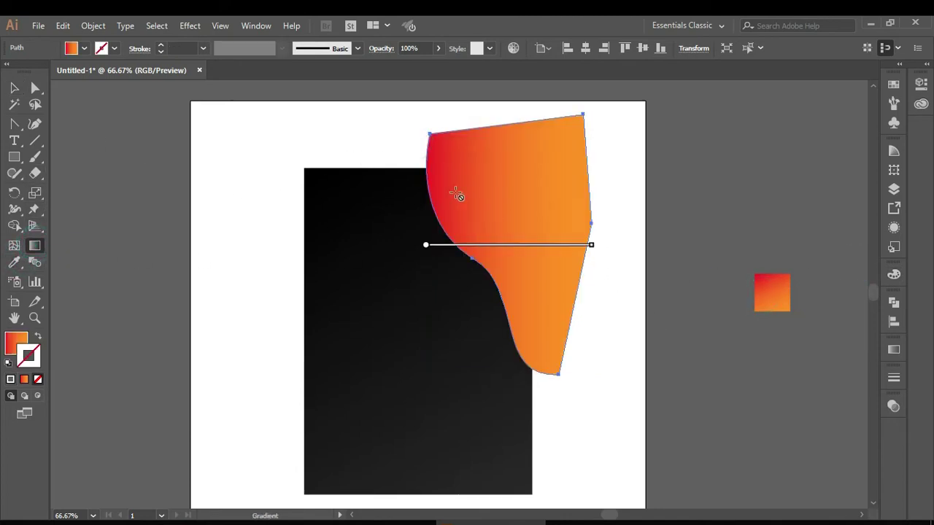
pyautogui.click(13, 88)
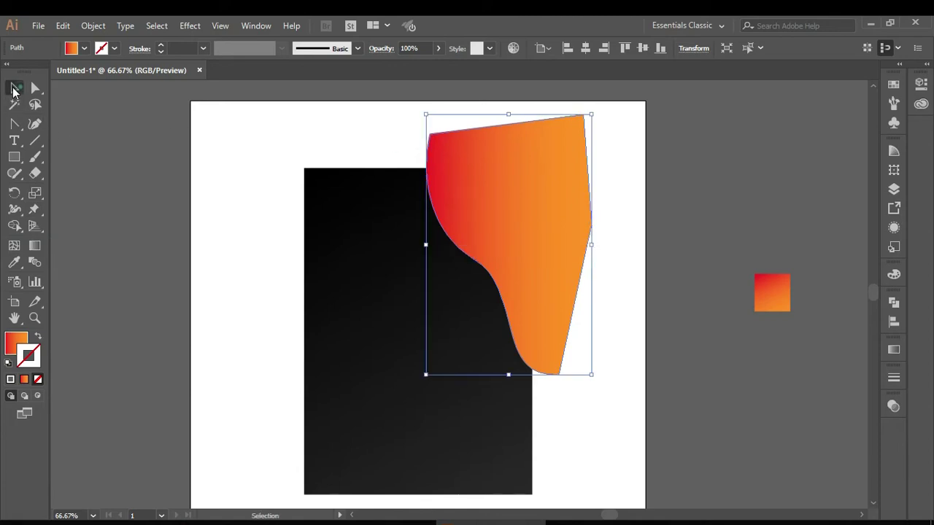
pyautogui.click(35, 246)
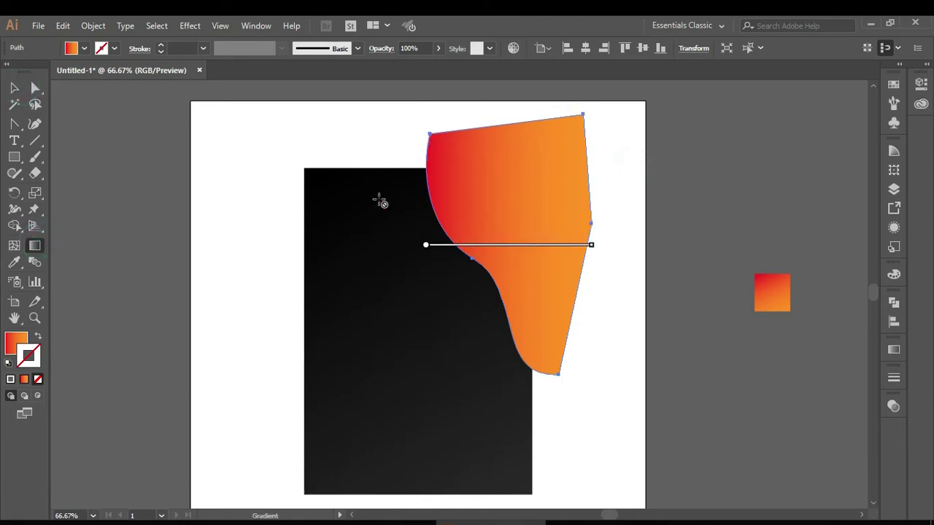
pyautogui.click(19, 347)
pyautogui.moveTo(421, 143); pyautogui.dragTo(668, 319)
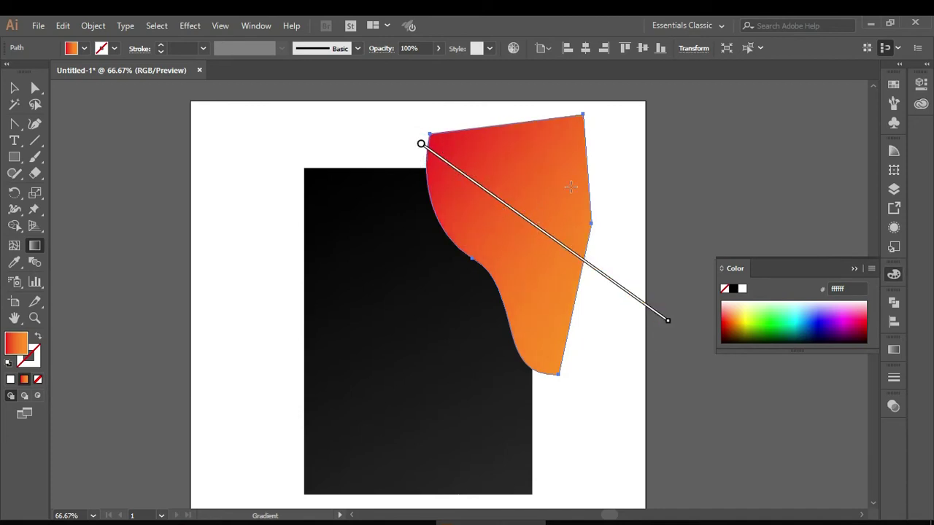
pyautogui.moveTo(567, 146); pyautogui.dragTo(432, 349)
pyautogui.moveTo(514, 231); pyautogui.dragTo(551, 178)
pyautogui.moveTo(468, 299); pyautogui.dragTo(422, 361)
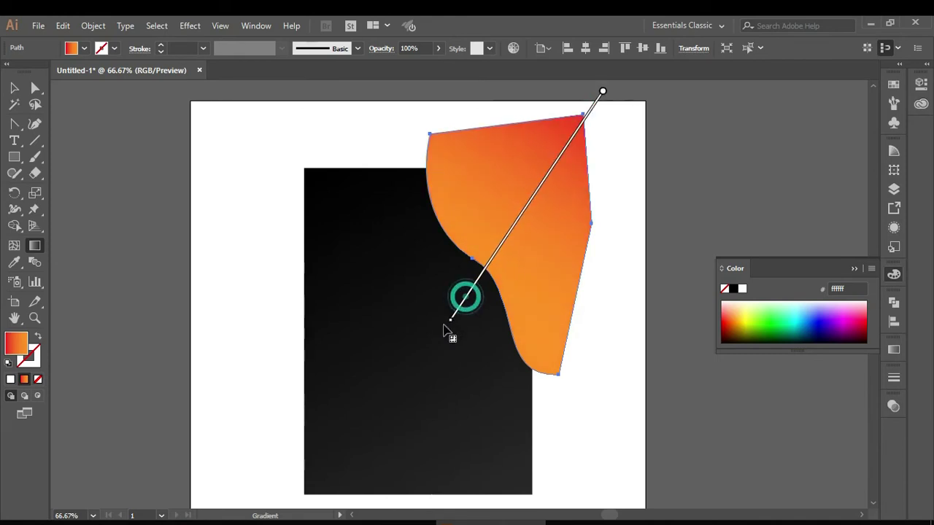
# Select the wave and dark rectangle, then Shape Builder-delete the wave outside the rectangle.
pyautogui.click(14, 89)
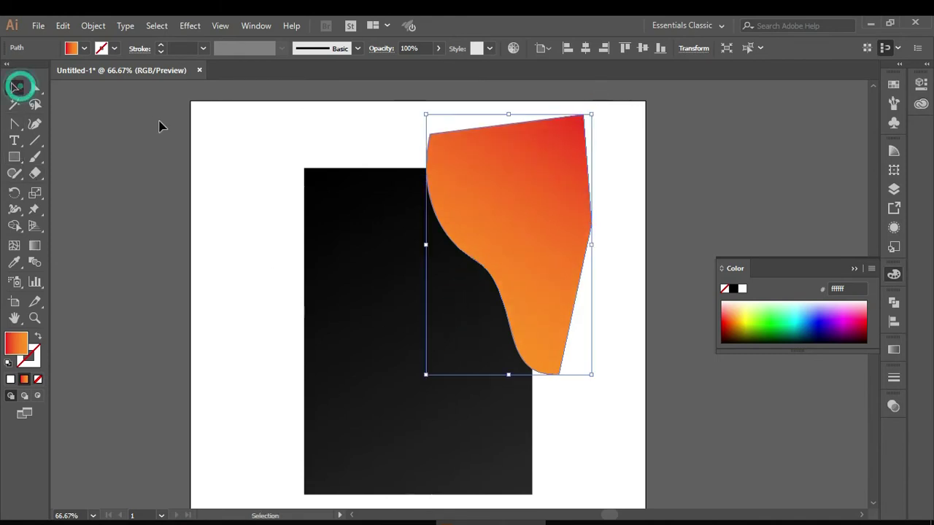
pyautogui.click(158, 119)
pyautogui.keyDown('alt'); pyautogui.scroll(-1, 248, 173); pyautogui.keyUp('alt')
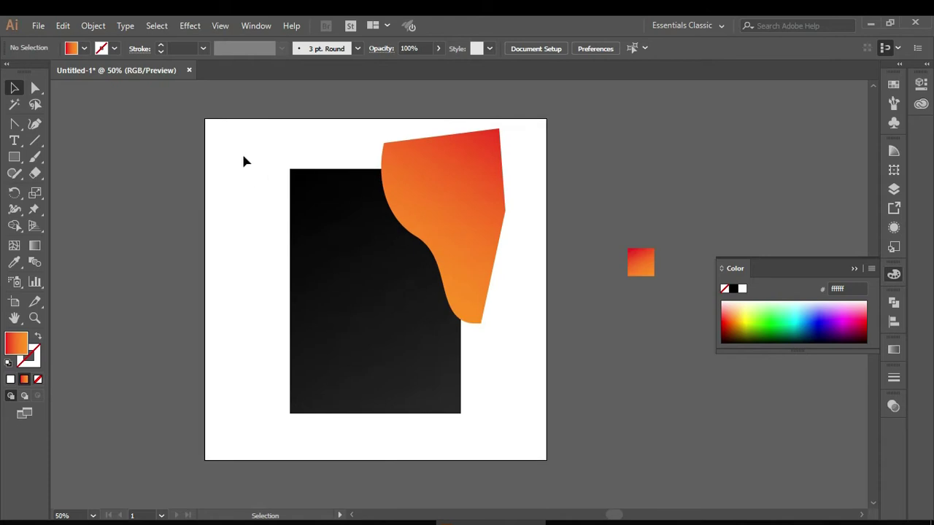
pyautogui.moveTo(246, 159); pyautogui.dragTo(496, 301)
pyautogui.click(14, 226)
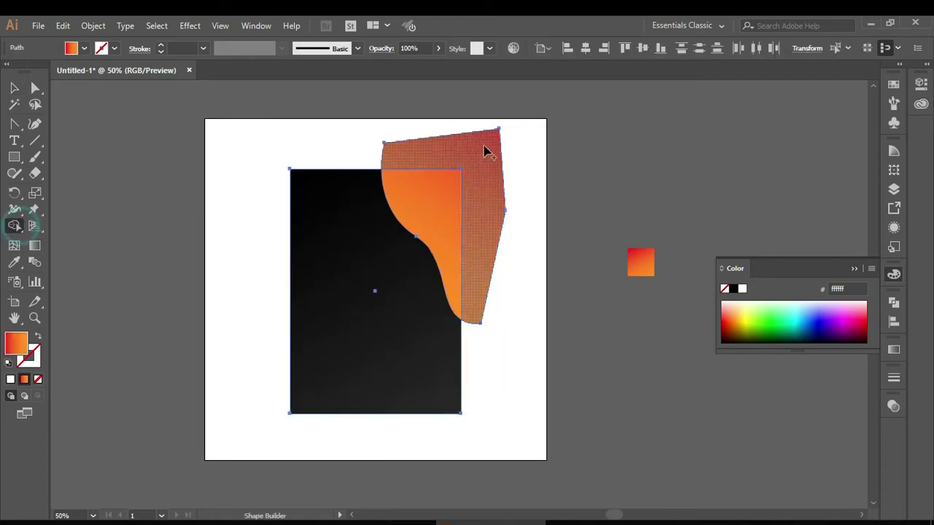
pyautogui.keyDown('alt'); pyautogui.moveTo(521, 135); pyautogui.dragTo(490, 201); pyautogui.keyUp('alt')
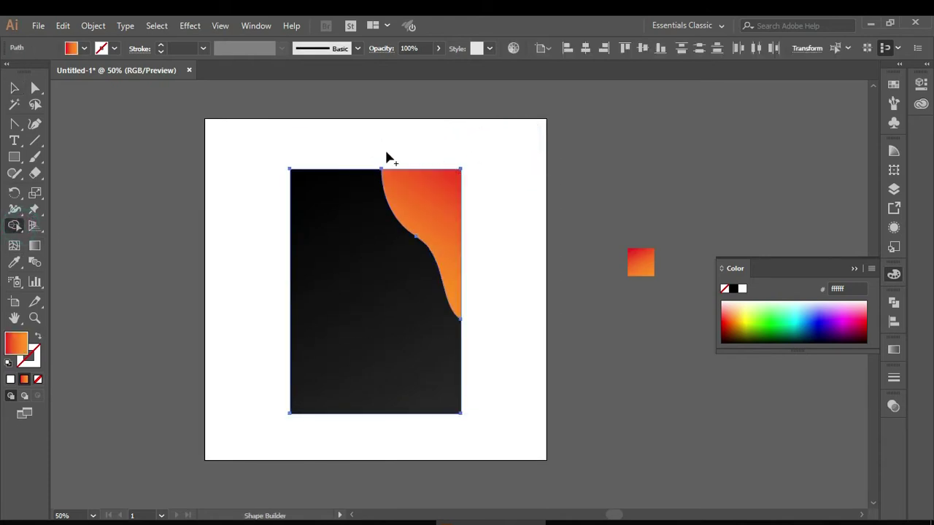
pyautogui.click(14, 88)
pyautogui.click(147, 146)
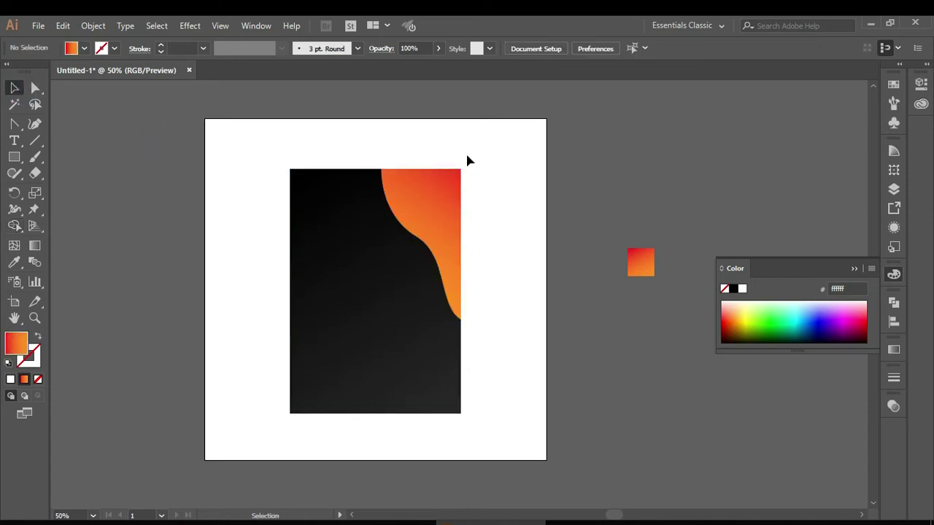
pyautogui.click(860, 268)
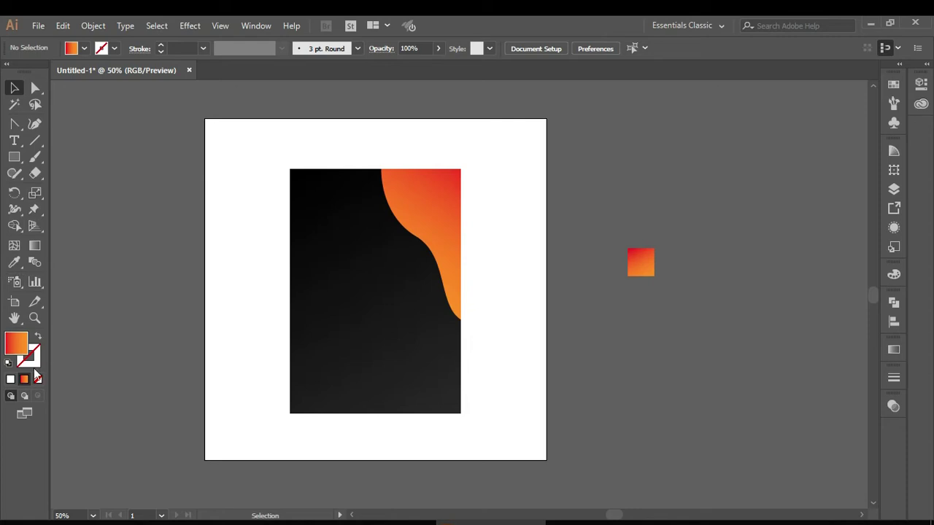
# Paint a thin white 1 pt Paintbrush curve inside the orange wave.
pyautogui.click(40, 362)
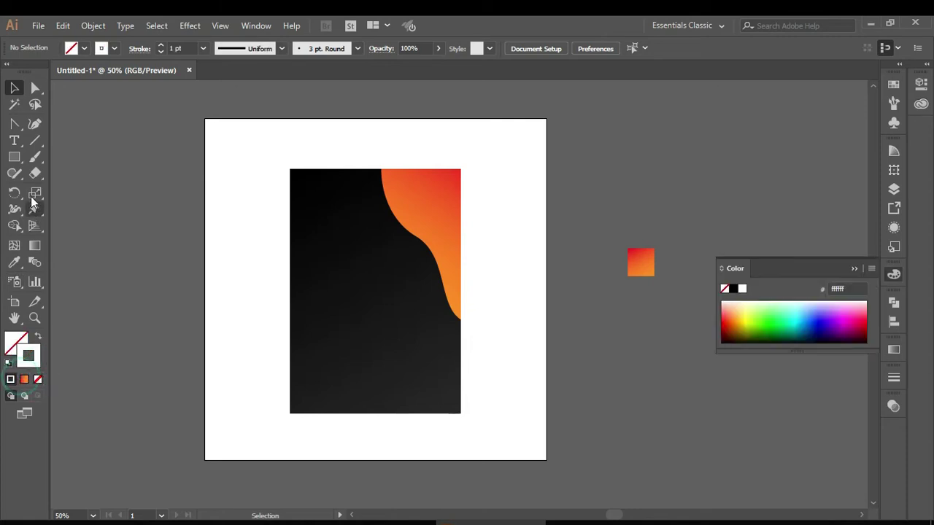
pyautogui.click(33, 159)
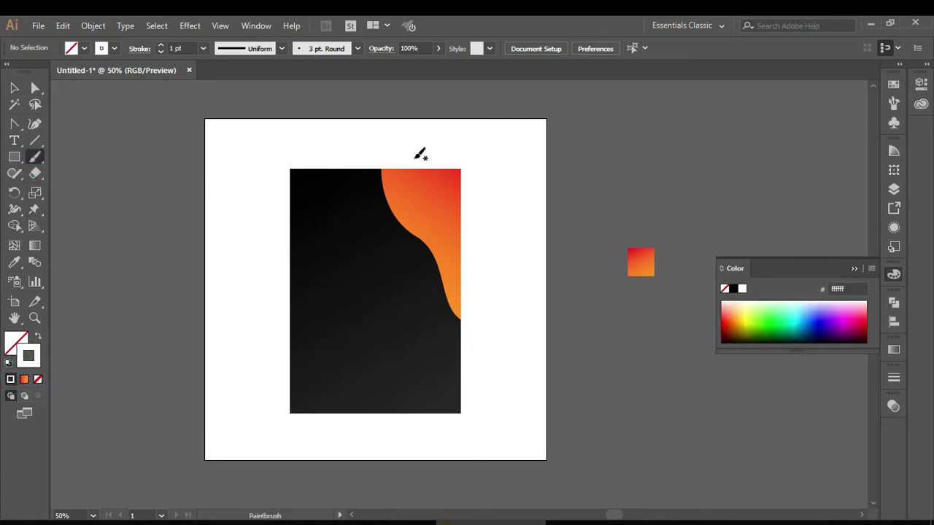
pyautogui.moveTo(402, 170); pyautogui.dragTo(420, 206)
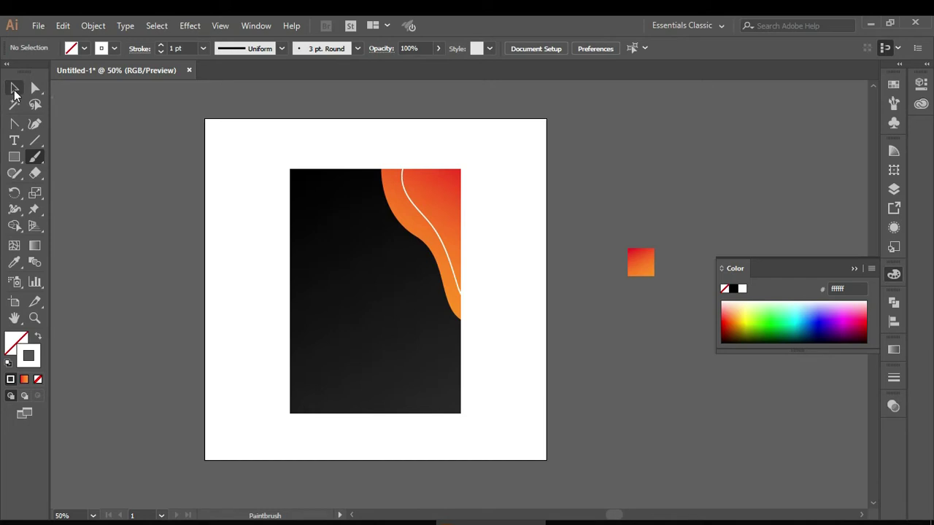
pyautogui.moveTo(14, 124); pyautogui.dragTo(59, 124)
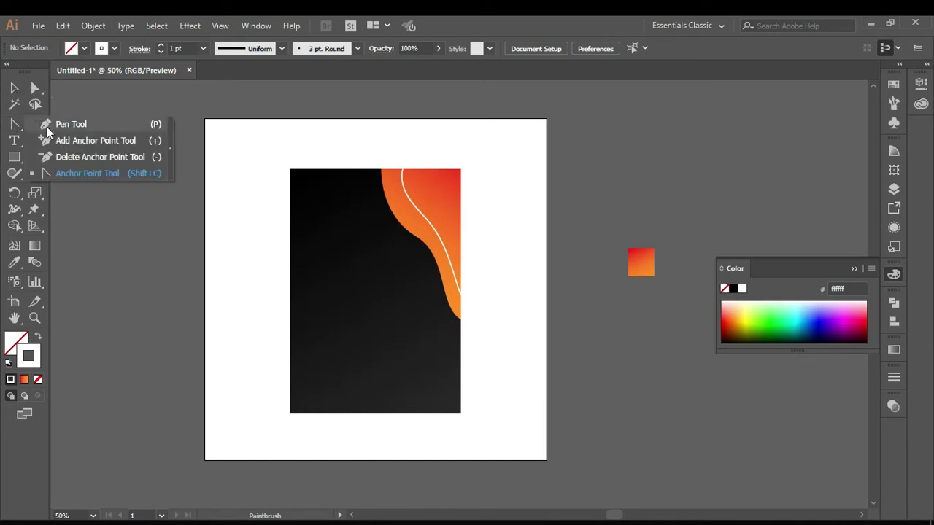
# Close the white curve into a new wave outline with a top-right corner point.
pyautogui.click(403, 183)
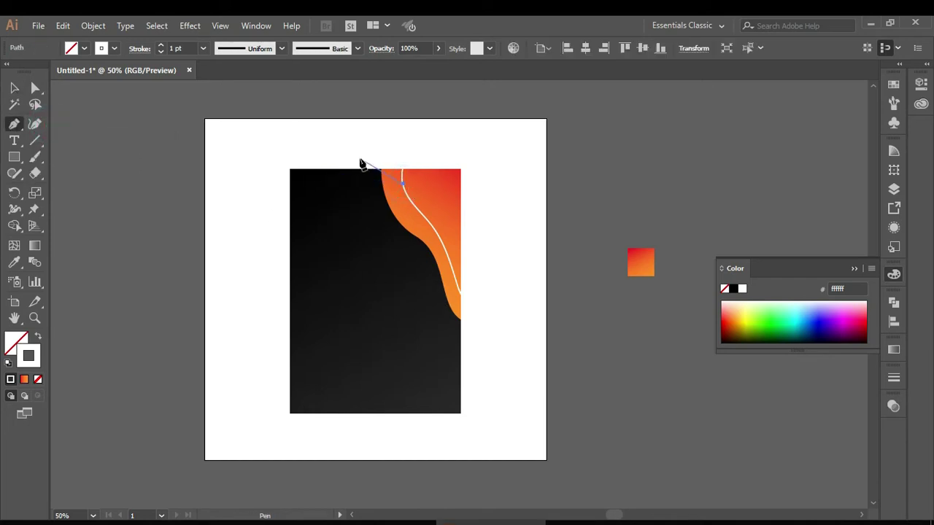
pyautogui.keyDown('ctrl'); pyautogui.click(359, 160); pyautogui.keyUp('ctrl')
pyautogui.click(15, 87)
pyautogui.click(181, 130)
pyautogui.click(403, 179)
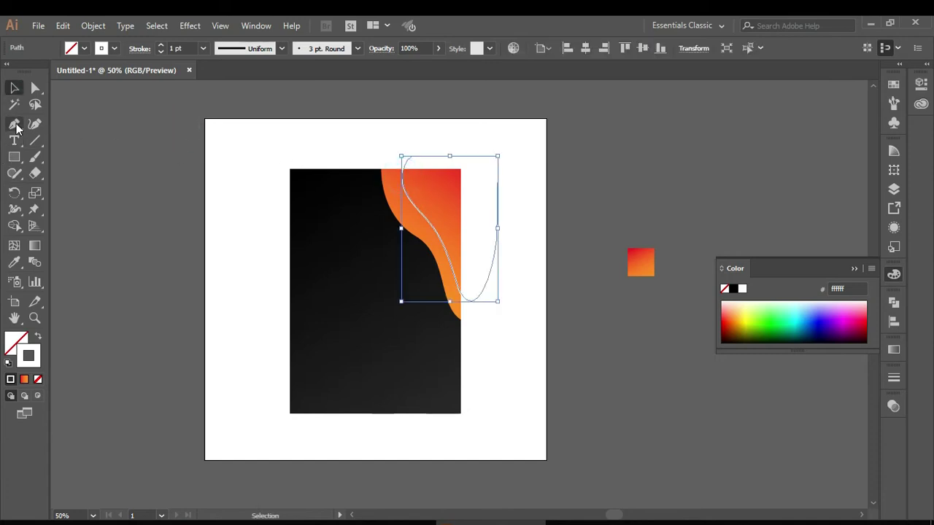
pyautogui.click(14, 124)
pyautogui.click(411, 156)
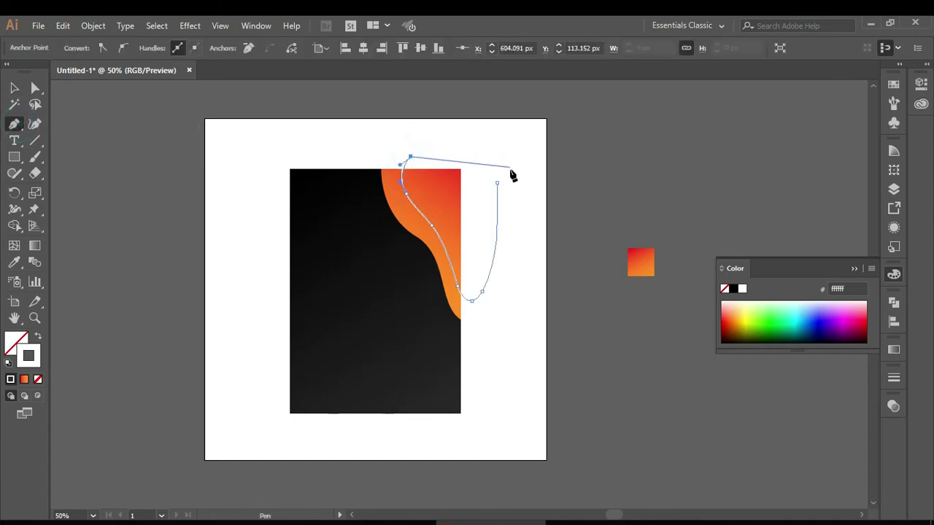
pyautogui.click(497, 182)
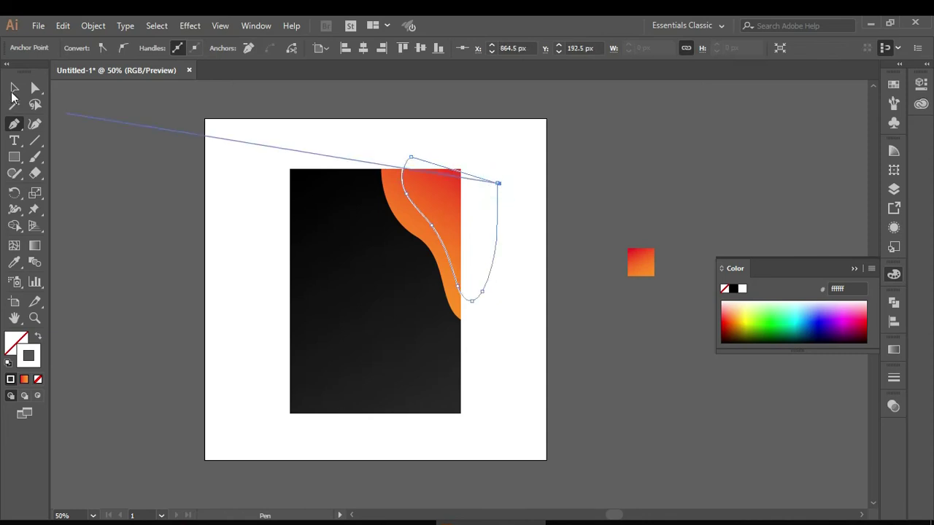
pyautogui.hotkey('ctrl', 'z')
pyautogui.click(484, 152)
pyautogui.click(496, 182)
# Fill the new wave outline with the sample orange gradient using the eyedropper.
pyautogui.click(14, 88)
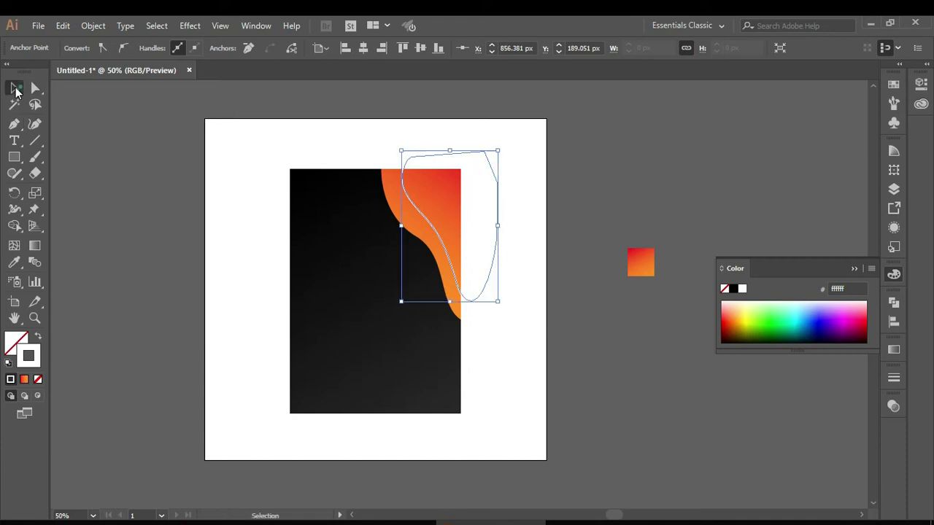
pyautogui.click(246, 127)
pyautogui.moveTo(433, 131); pyautogui.dragTo(494, 169)
pyautogui.moveTo(243, 175); pyautogui.dragTo(529, 165)
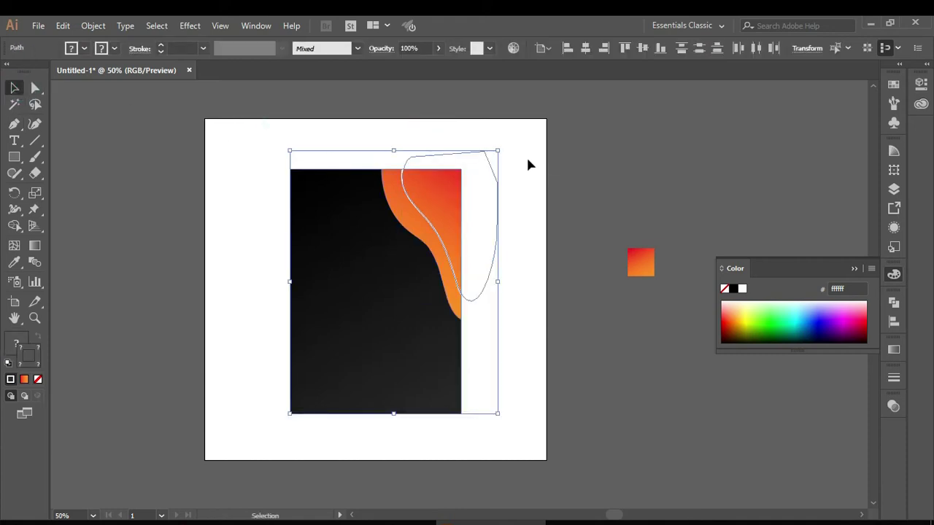
pyautogui.click(387, 131)
pyautogui.click(463, 151)
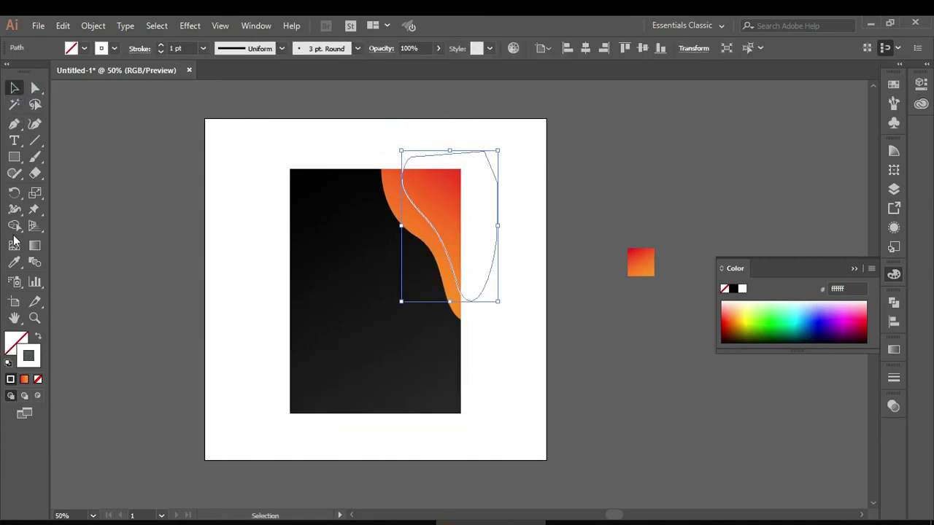
pyautogui.click(14, 261)
pyautogui.click(651, 256)
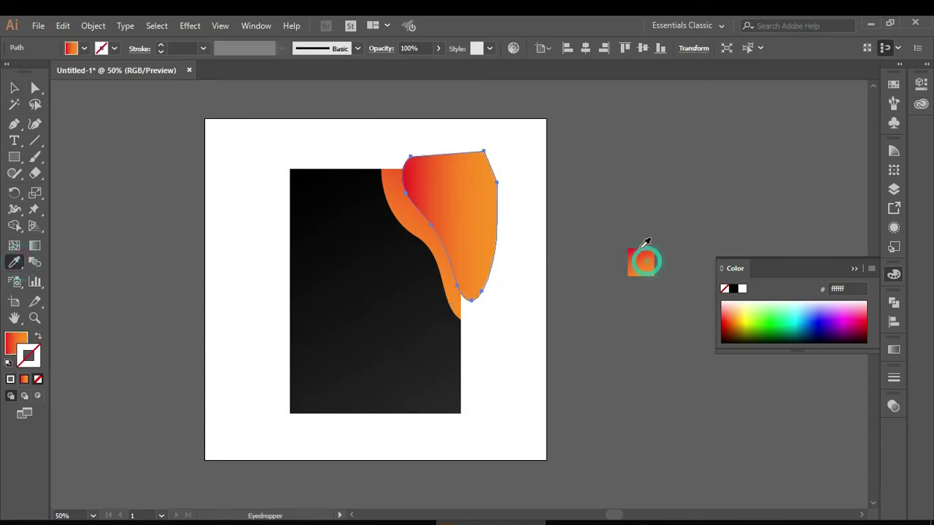
# Trim away the part of the wave outside the rectangle with the Shape Builder.
pyautogui.click(17, 87)
pyautogui.click(148, 117)
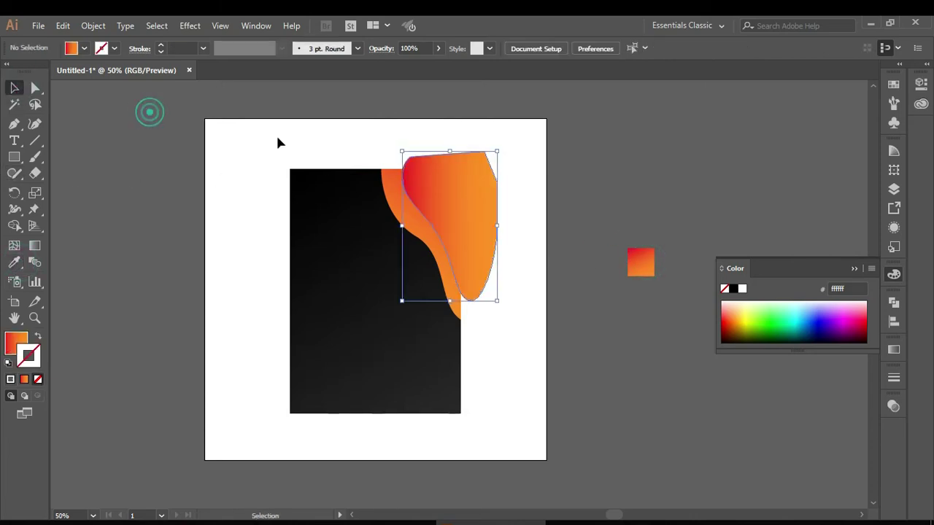
pyautogui.moveTo(326, 151); pyautogui.dragTo(454, 225)
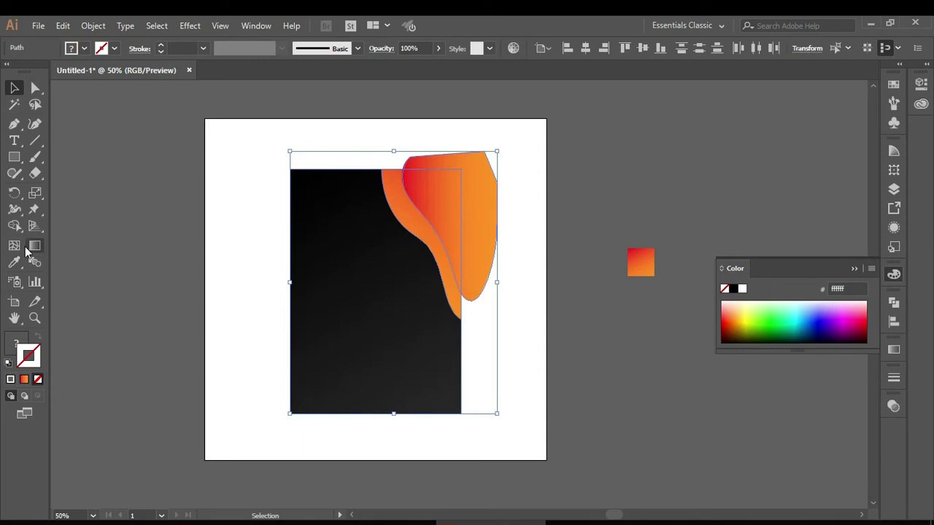
pyautogui.click(14, 225)
pyautogui.moveTo(476, 137)
pyautogui.mouseDown()
pyautogui.moveTo(480, 171)
pyautogui.moveTo(504, 194)
pyautogui.mouseUp()
# Re-angle the wave's gradient to run diagonally from the upper right downward.
pyautogui.click(35, 87)
pyautogui.click(215, 134)
pyautogui.click(429, 173)
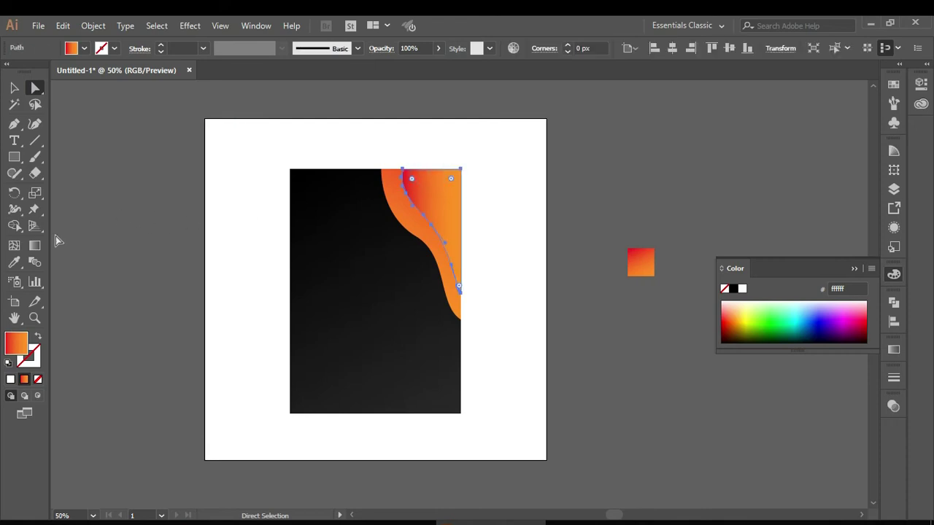
pyautogui.click(34, 245)
pyautogui.moveTo(423, 158); pyautogui.dragTo(475, 273)
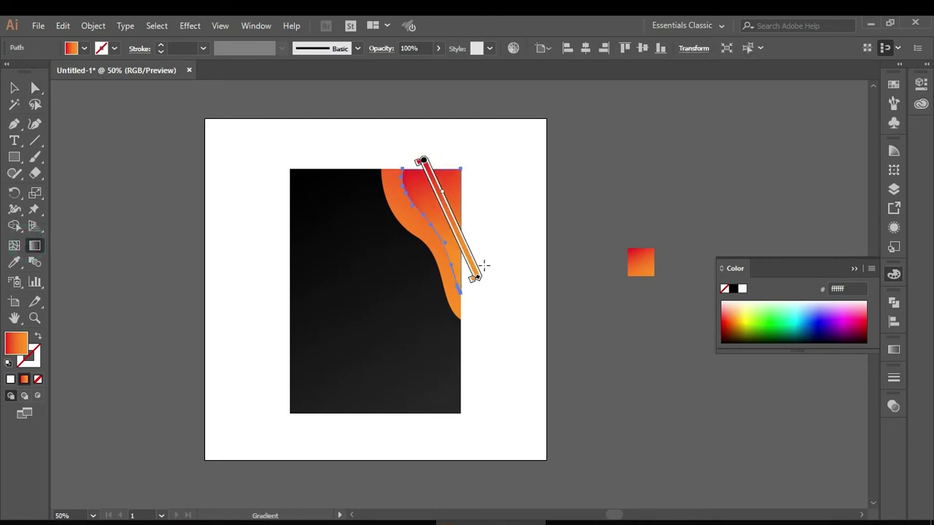
pyautogui.moveTo(488, 154); pyautogui.dragTo(421, 243)
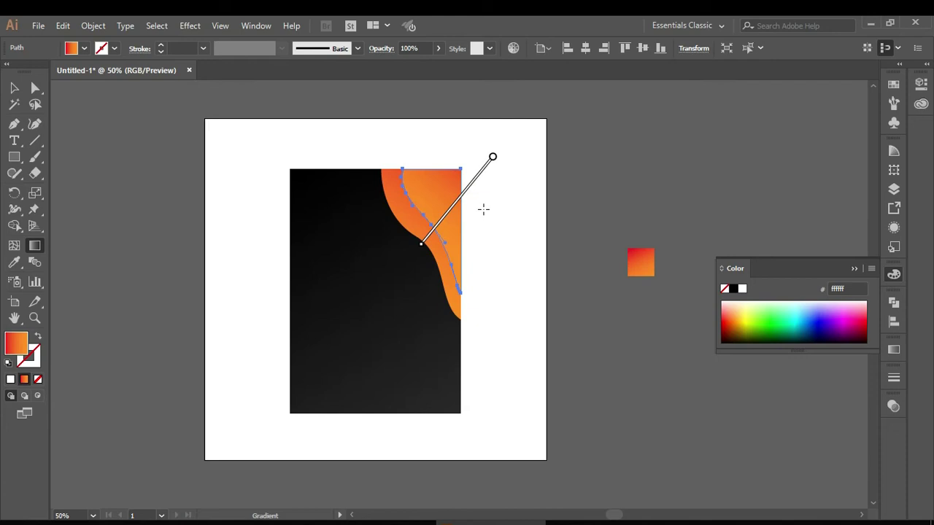
pyautogui.click(14, 88)
pyautogui.click(179, 152)
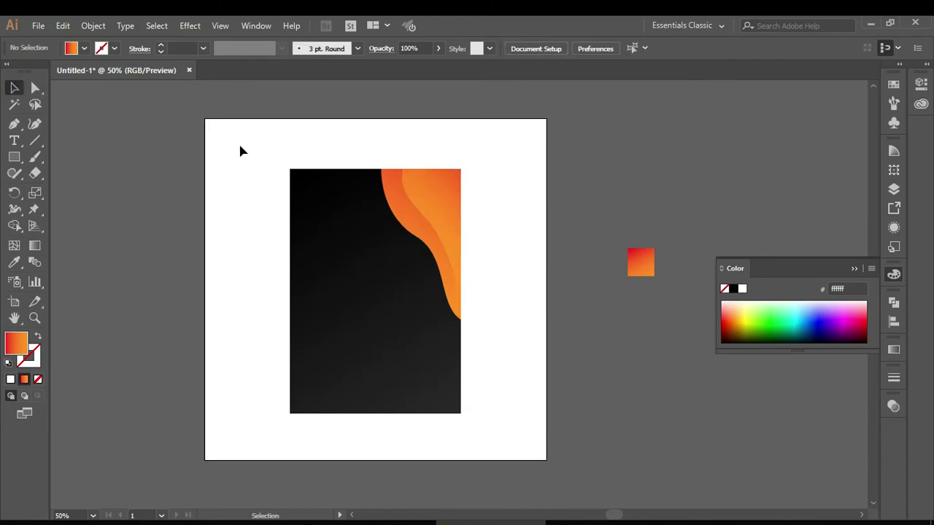
# Apply a previewed Stylize > Drop Shadow to the lighter wave with Y offset raised to 21 px.
pyautogui.click(443, 209)
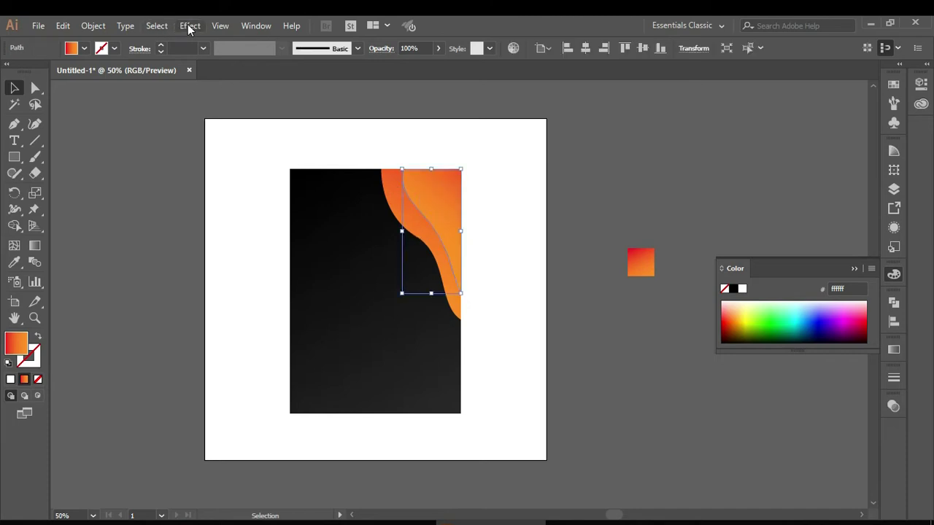
pyautogui.click(189, 27)
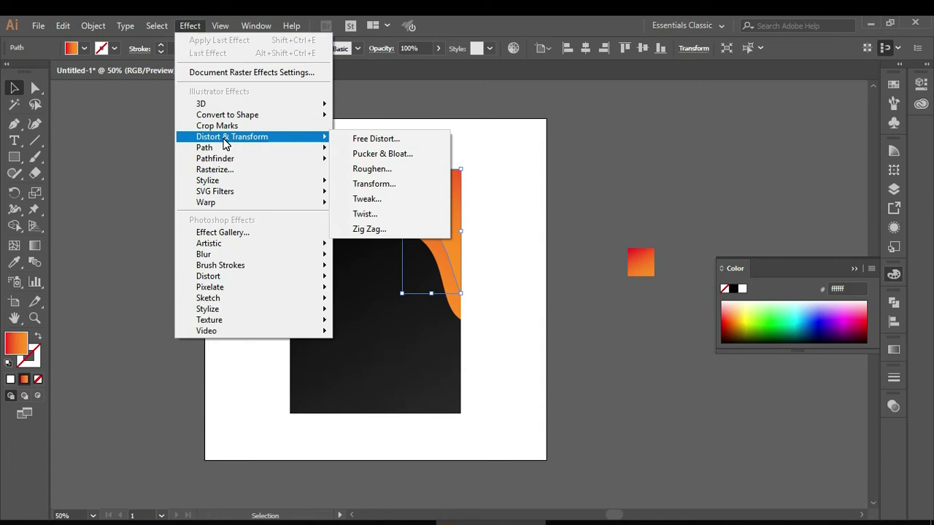
pyautogui.moveTo(208, 180)
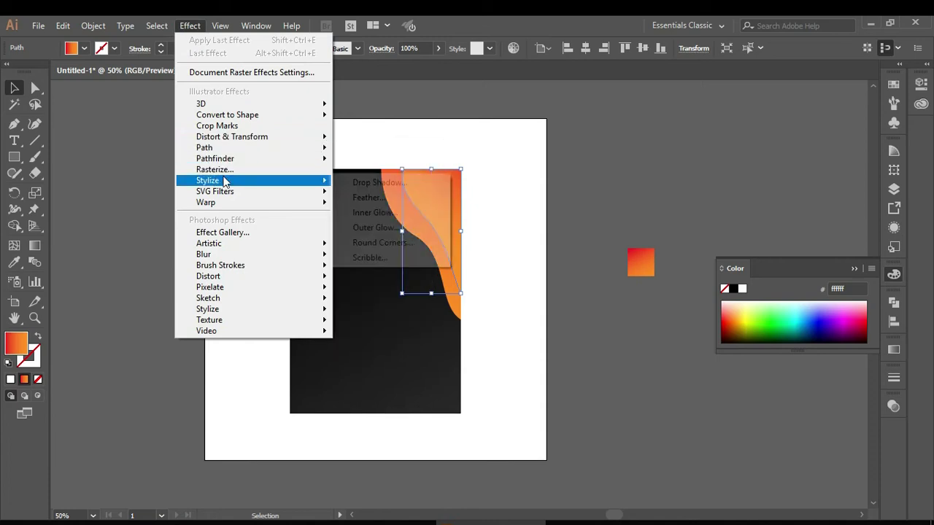
pyautogui.click(381, 183)
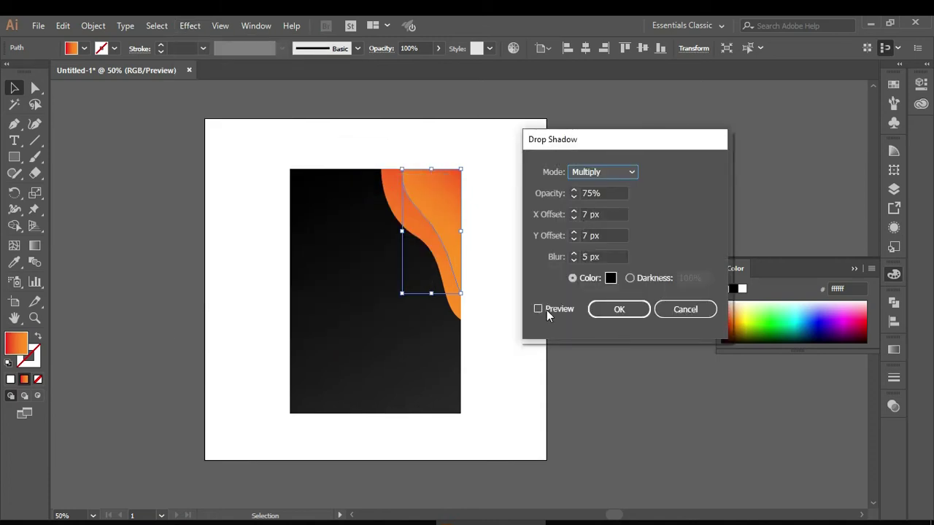
pyautogui.click(538, 310)
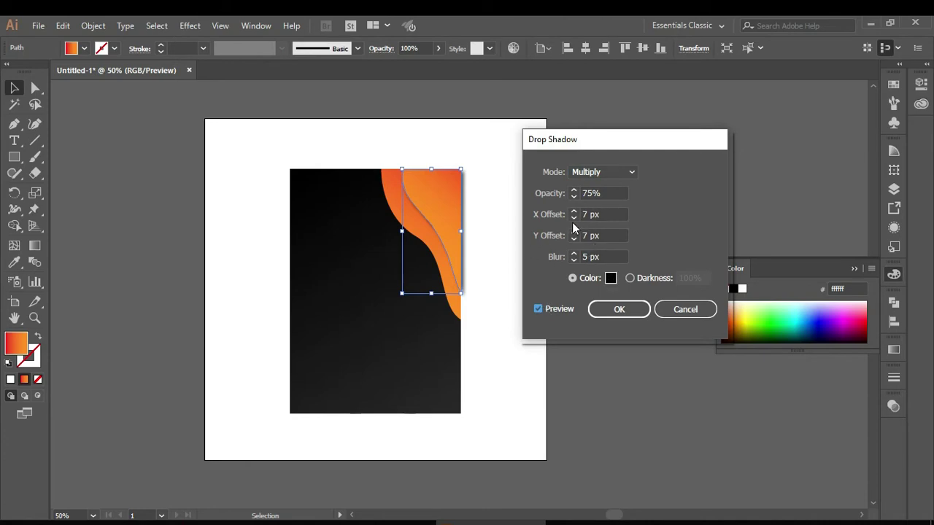
pyautogui.doubleClick(582, 235)
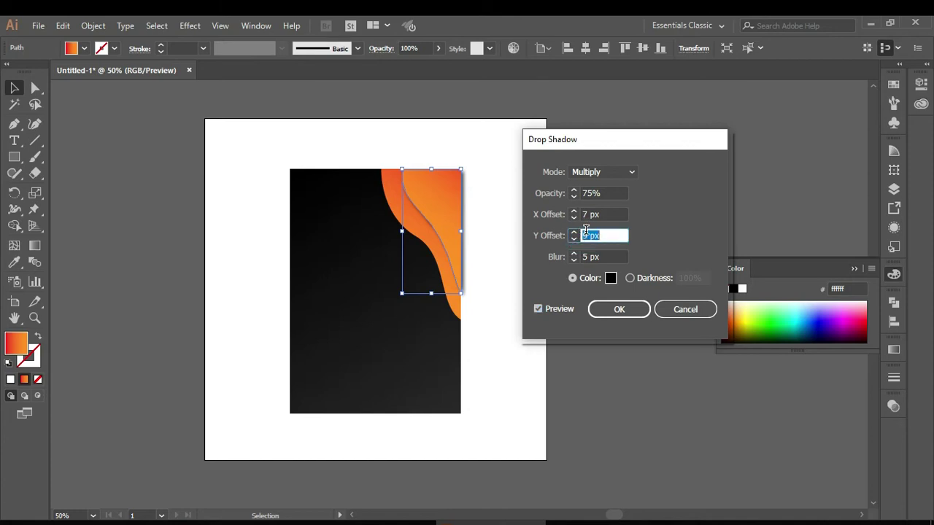
pyautogui.press('Up')
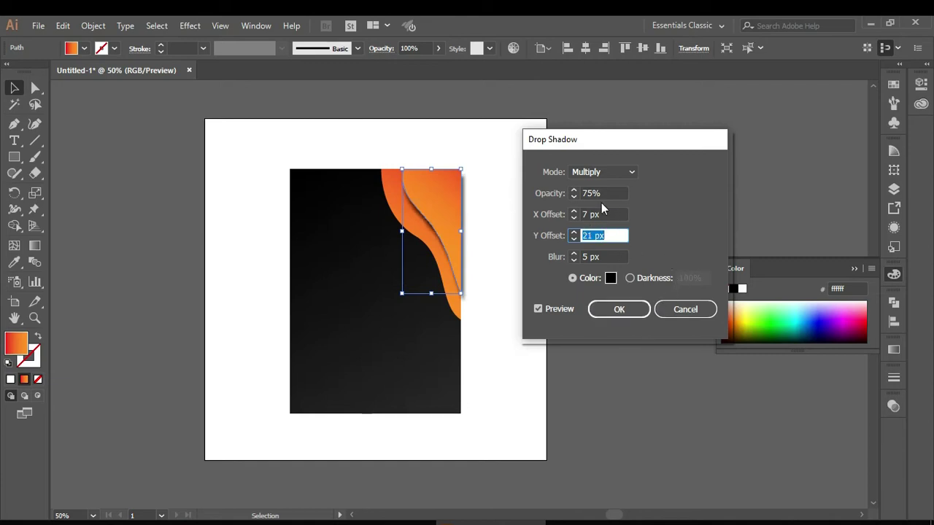
# Apply the drop shadow, then try Multiply blending on the wave and undo it.
pyautogui.click(631, 309)
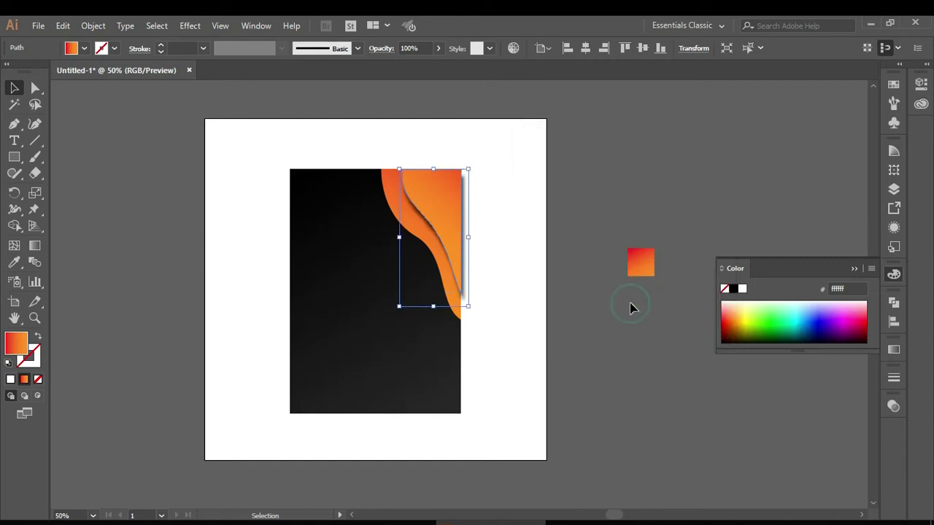
pyautogui.click(897, 406)
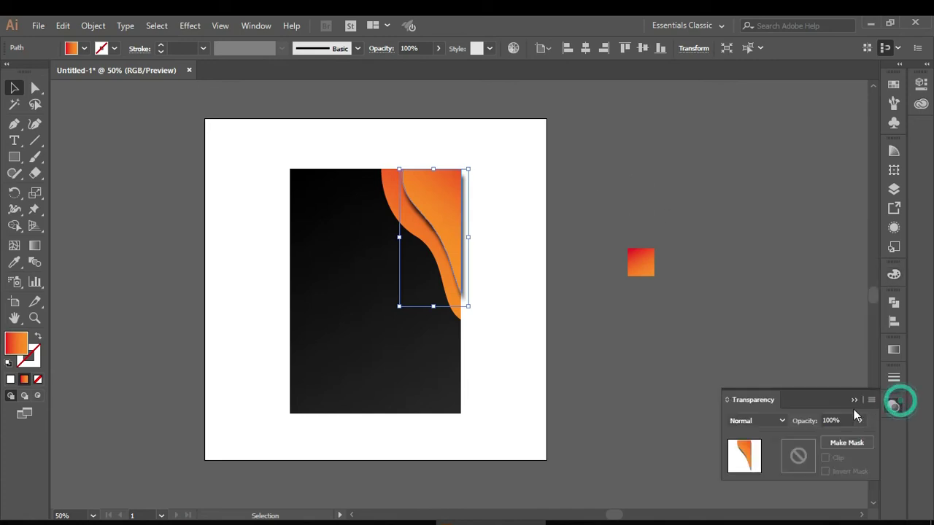
pyautogui.click(766, 421)
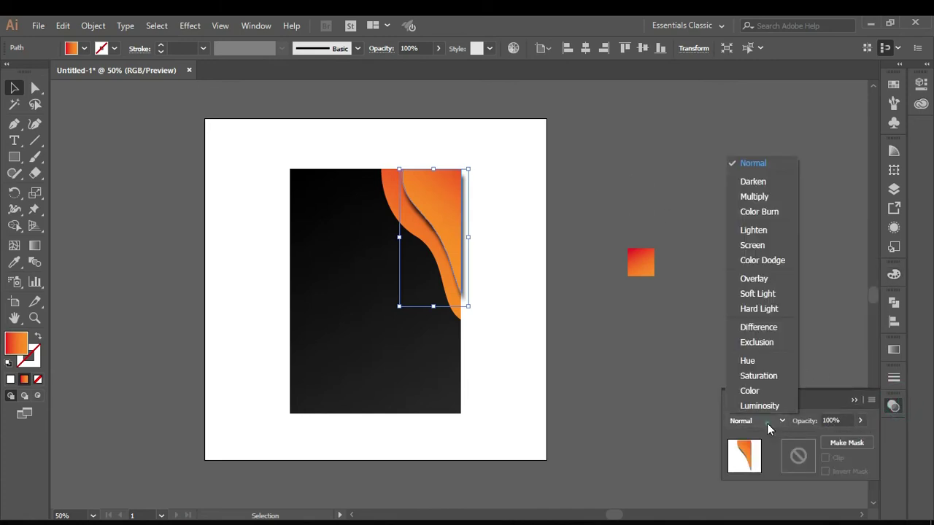
pyautogui.click(754, 197)
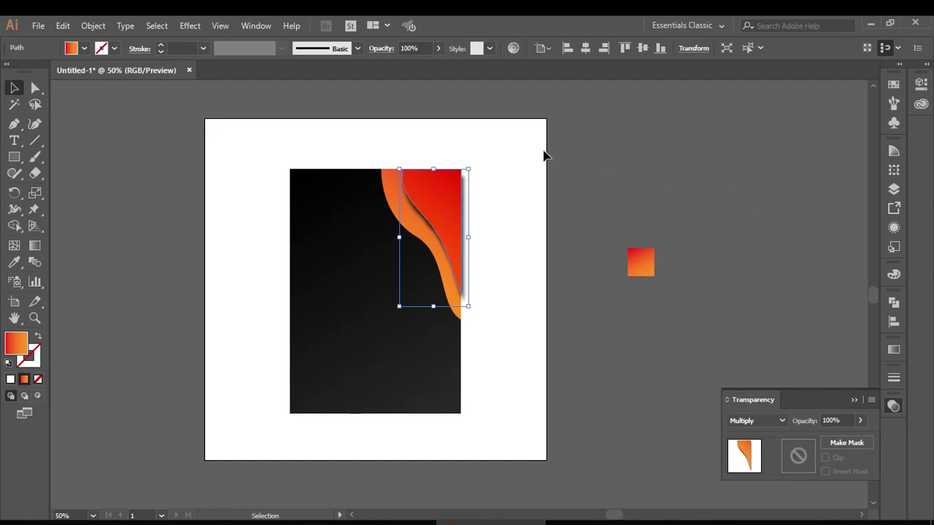
pyautogui.hotkey('ctrl', 'z')
# Expand the wave's appearance and ungroup the wave from its shadow.
pyautogui.click(502, 160)
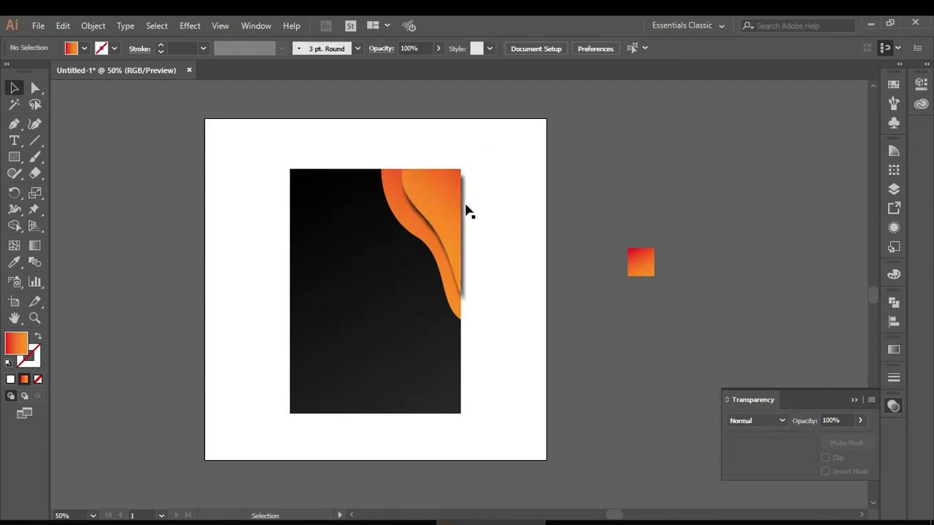
pyautogui.click(468, 211)
pyautogui.rightClick(510, 183)
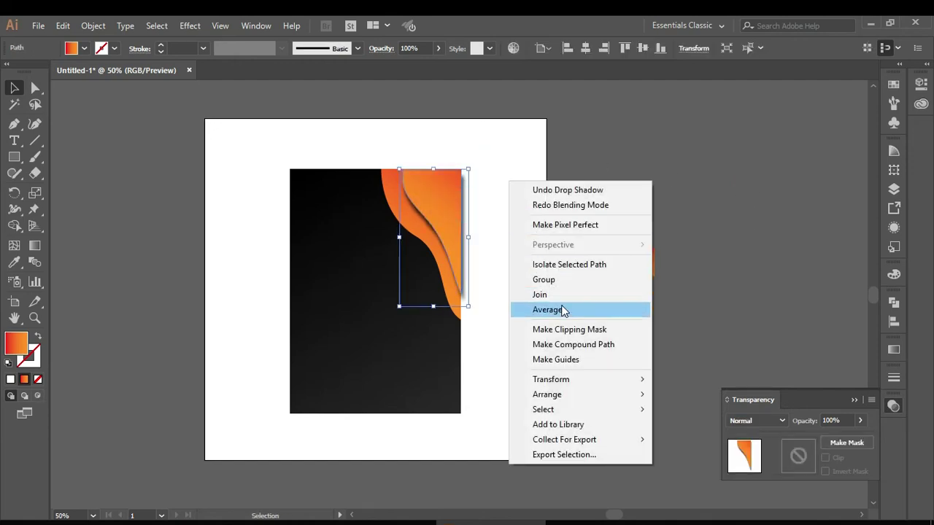
pyautogui.click(106, 24)
pyautogui.click(170, 171)
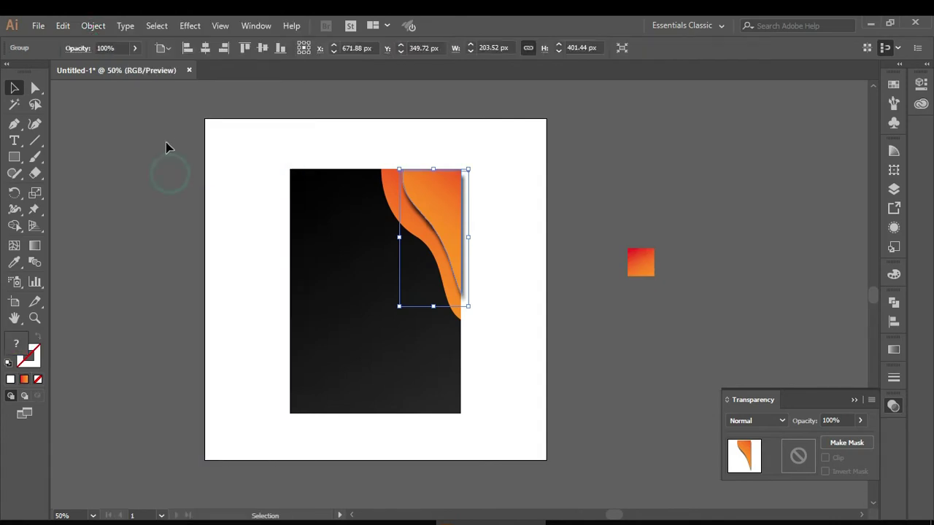
pyautogui.click(225, 152)
pyautogui.click(438, 193)
pyautogui.rightClick(520, 152)
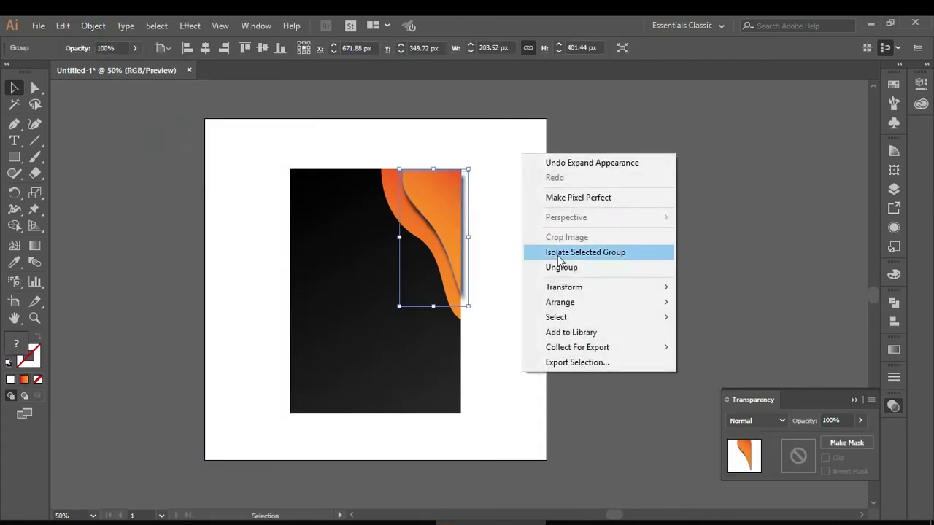
pyautogui.click(562, 267)
pyautogui.click(525, 245)
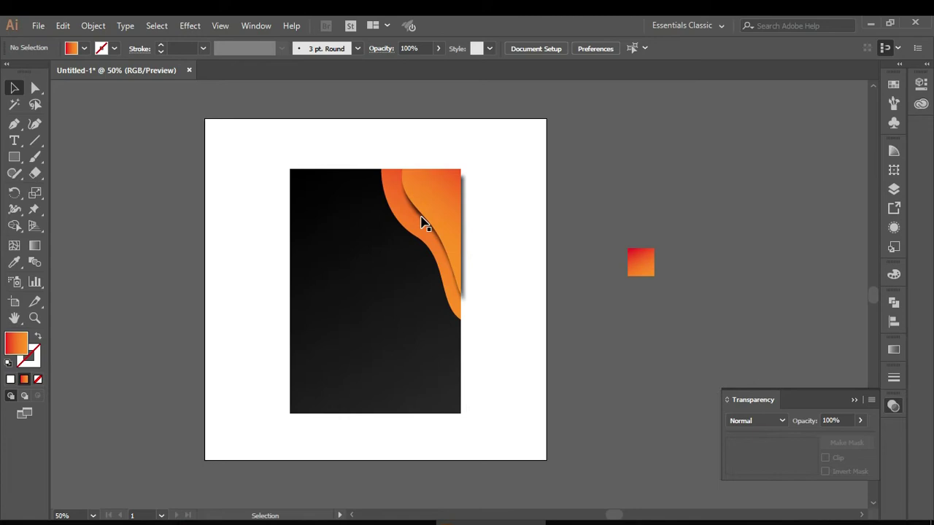
# Lower the separated shadow's opacity to 50%.
pyautogui.click(422, 221)
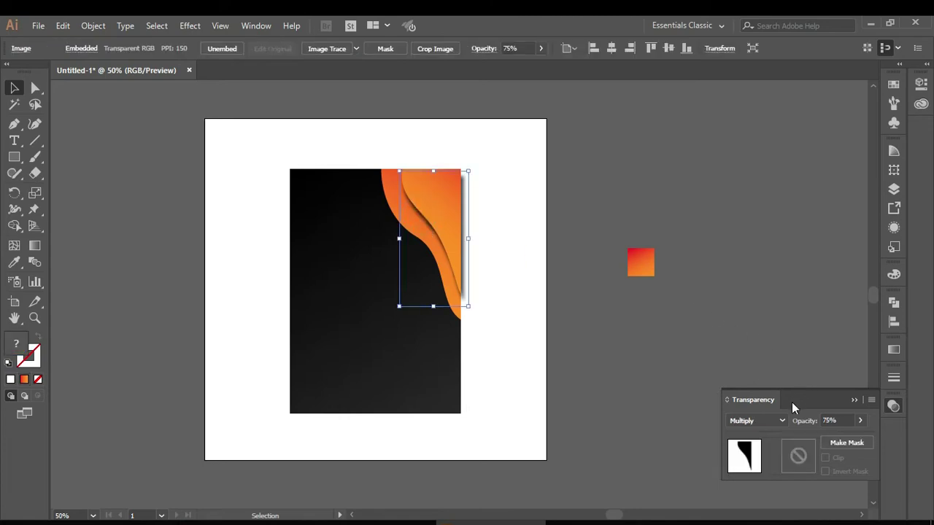
pyautogui.click(858, 421)
pyautogui.moveTo(846, 438); pyautogui.dragTo(832, 437)
pyautogui.click(399, 307)
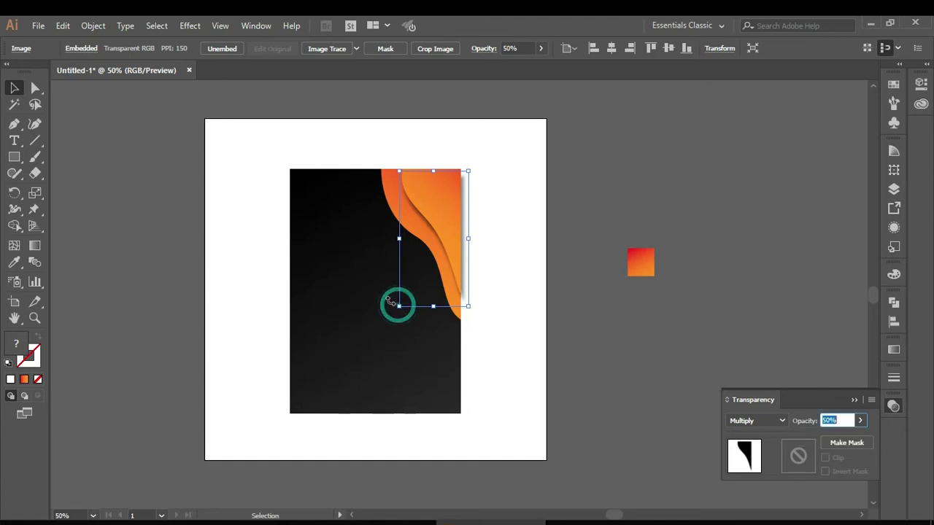
# Enlarge the shadow slightly toward the left, top and bottom.
pyautogui.moveTo(399, 237); pyautogui.dragTo(392, 238)
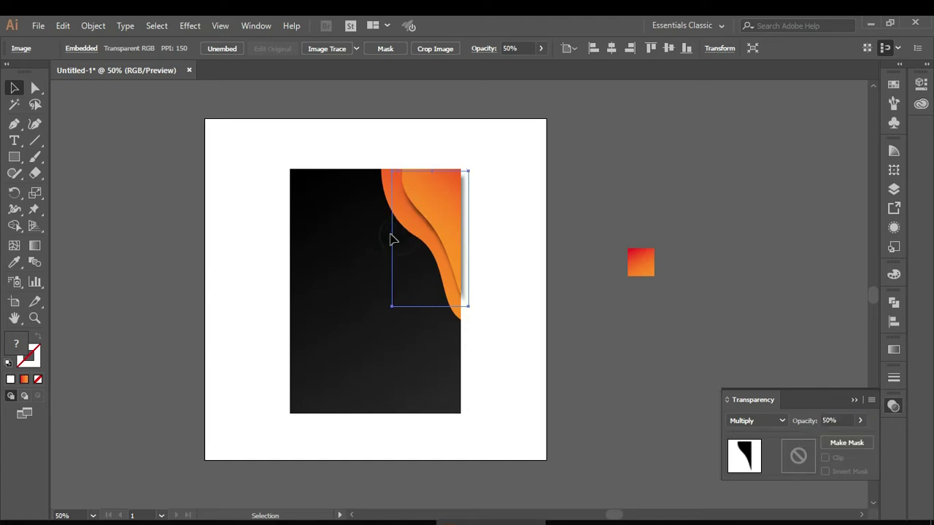
pyautogui.moveTo(427, 169); pyautogui.dragTo(428, 162)
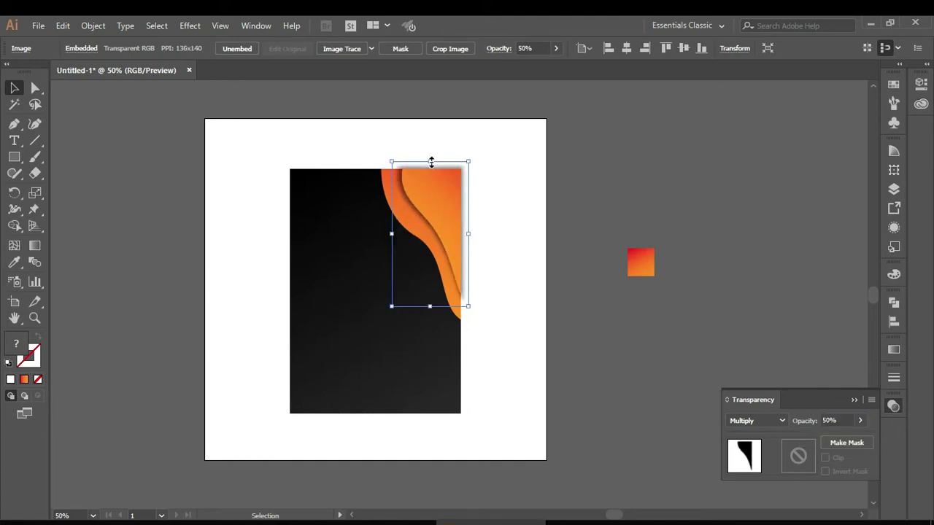
pyautogui.moveTo(392, 307); pyautogui.dragTo(388, 312)
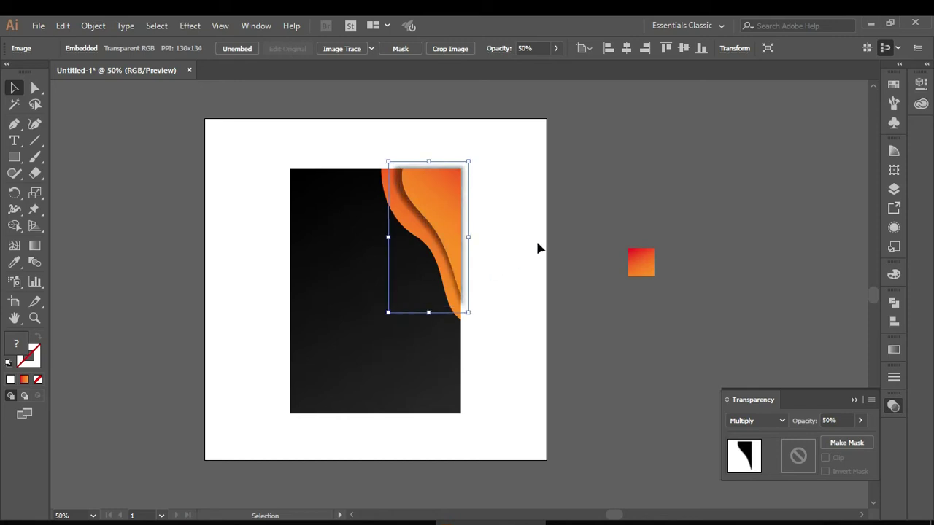
pyautogui.moveTo(469, 313); pyautogui.dragTo(472, 314)
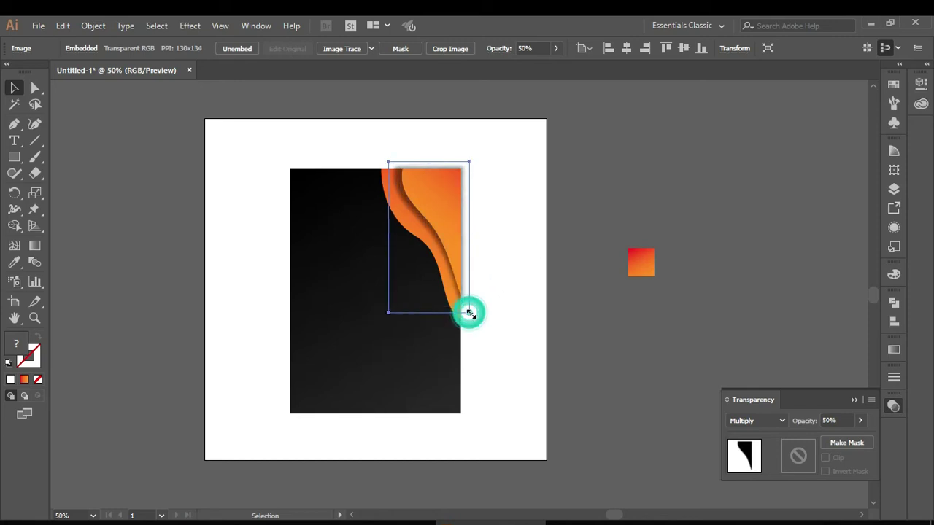
pyautogui.click(518, 265)
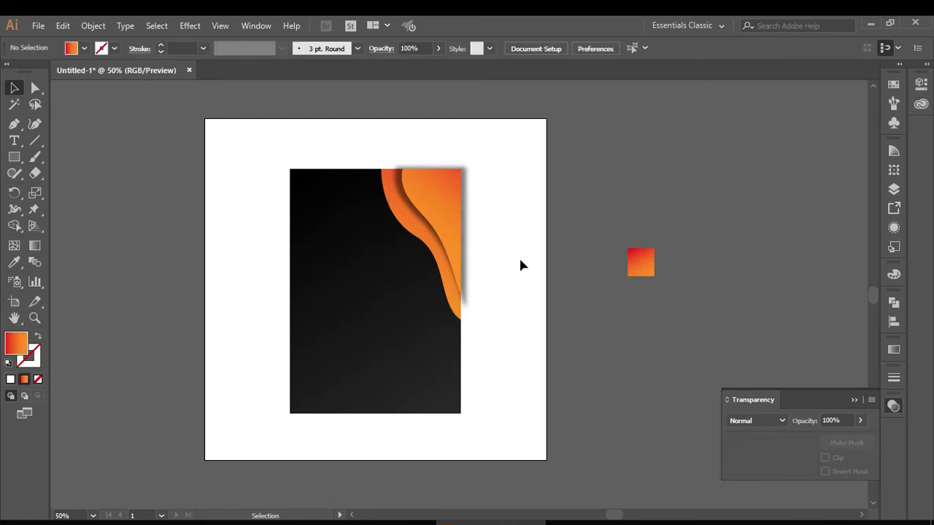
# Reduce the shadow's opacity further to 35%.
pyautogui.scroll(-1, 468, 156)
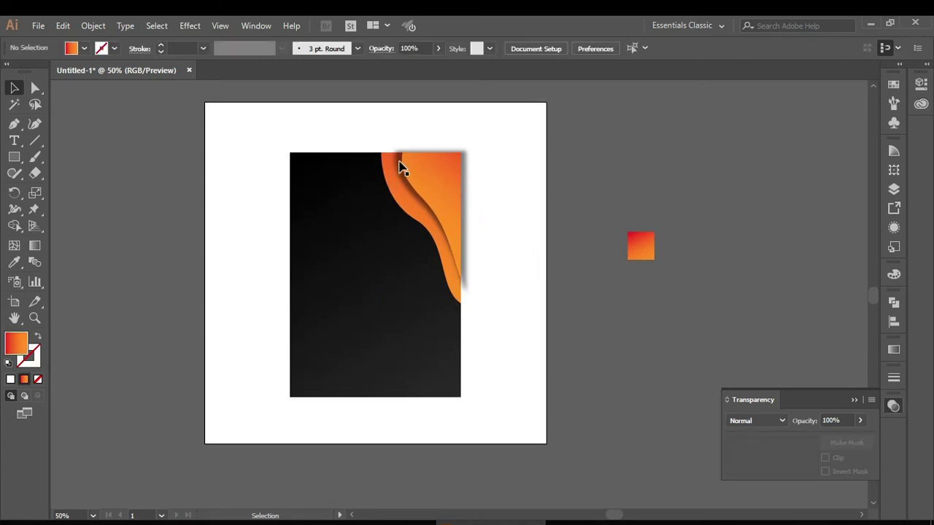
pyautogui.click(399, 167)
pyautogui.moveTo(859, 421); pyautogui.dragTo(821, 438)
pyautogui.click(544, 143)
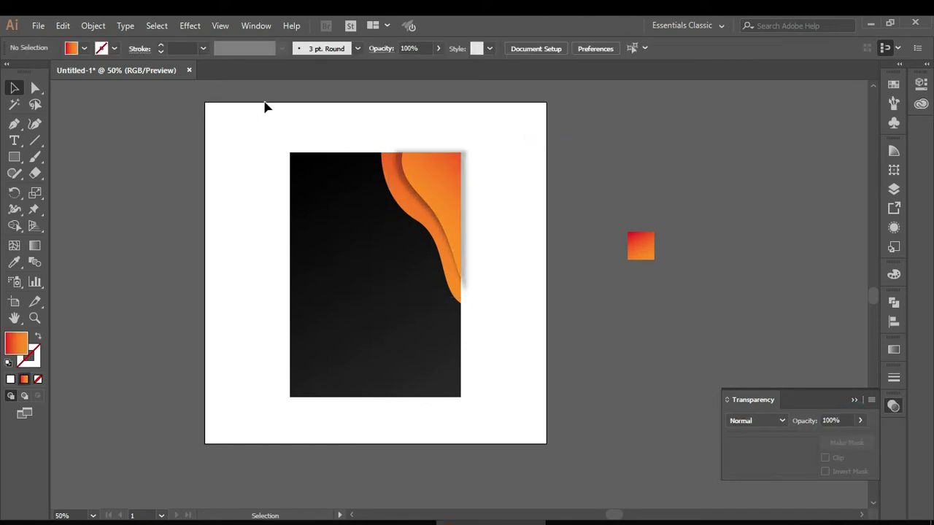
# Draw a thin tall rectangle on the black area and rotate it about 34°.
pyautogui.click(14, 156)
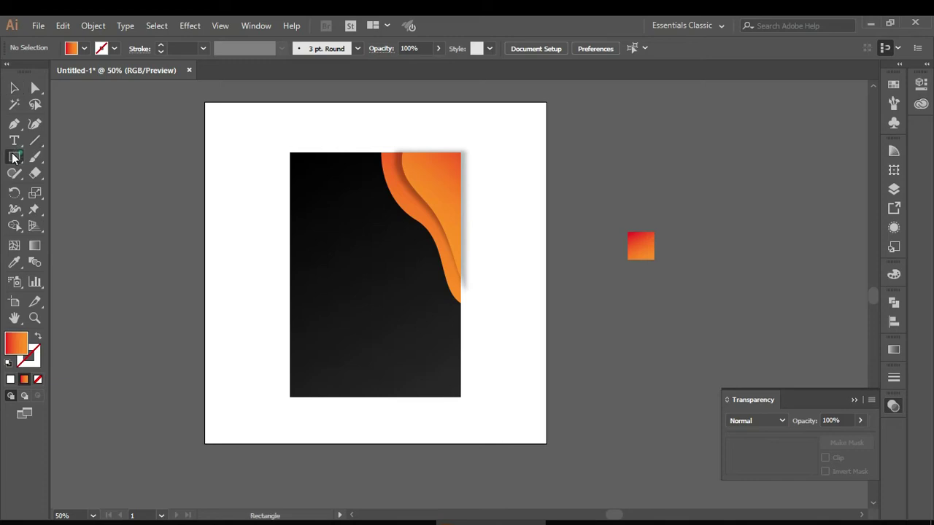
pyautogui.moveTo(342, 139); pyautogui.dragTo(366, 296)
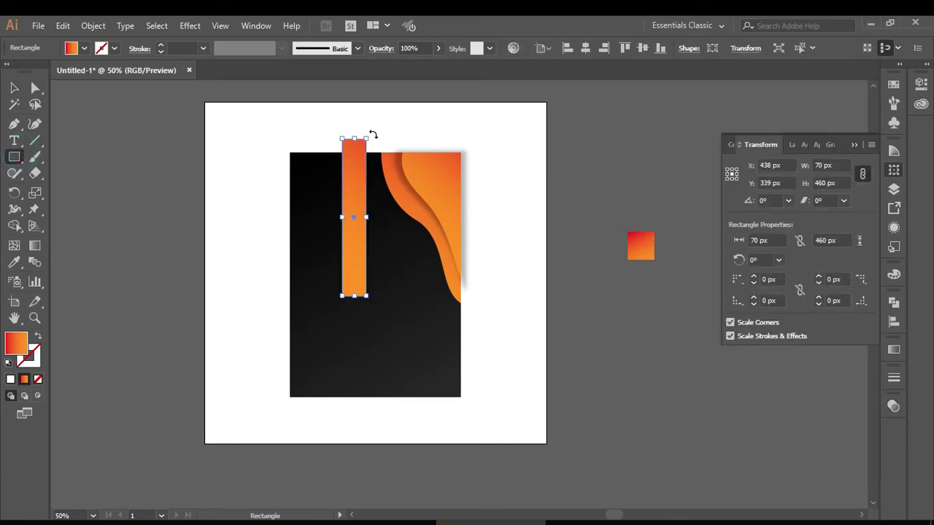
pyautogui.moveTo(372, 135); pyautogui.dragTo(331, 169)
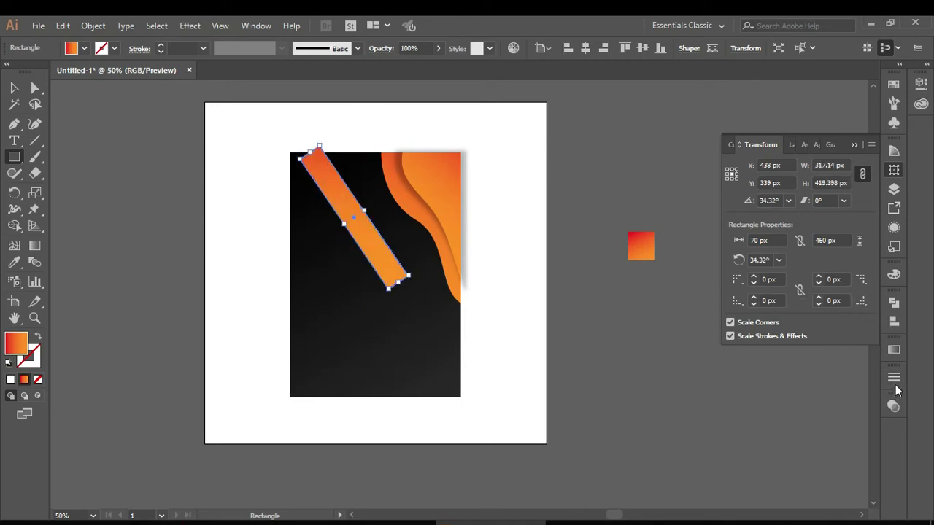
# Set both of the bar's gradient stops to dark grey swatches.
pyautogui.click(892, 350)
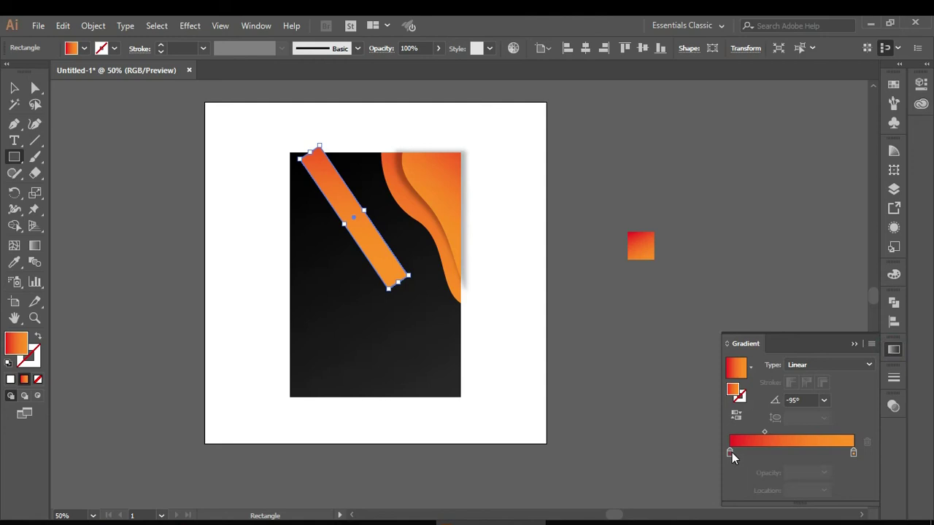
pyautogui.click(730, 453)
pyautogui.doubleClick(730, 453)
pyautogui.click(731, 357)
pyautogui.click(724, 347)
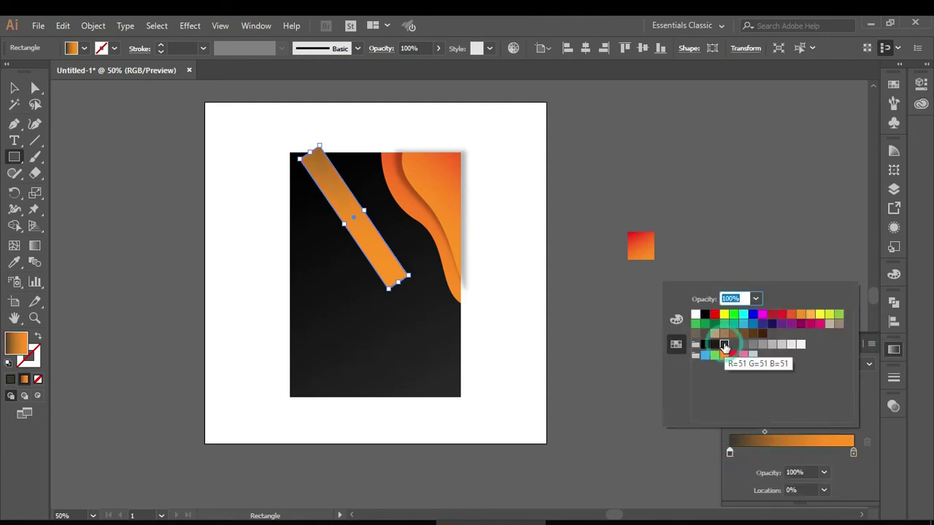
pyautogui.click(854, 453)
pyautogui.doubleClick(854, 452)
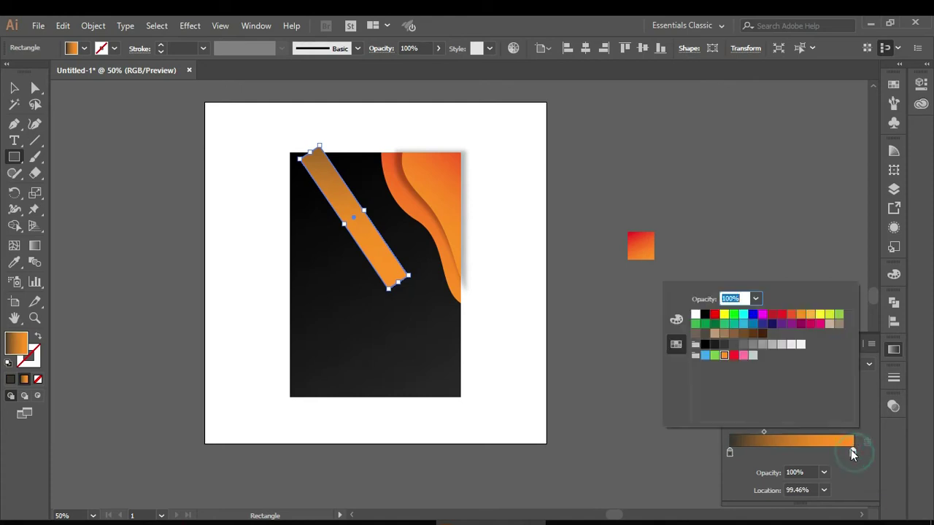
pyautogui.click(732, 349)
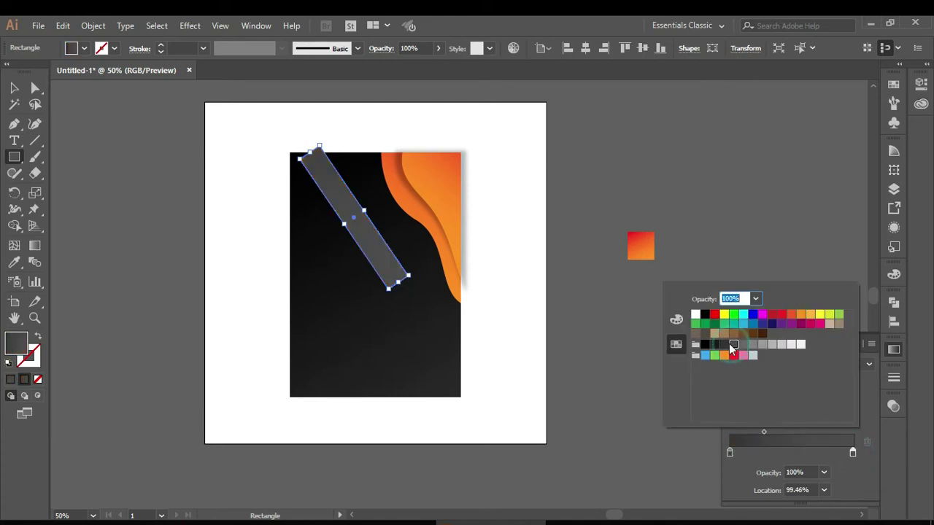
pyautogui.click(17, 82)
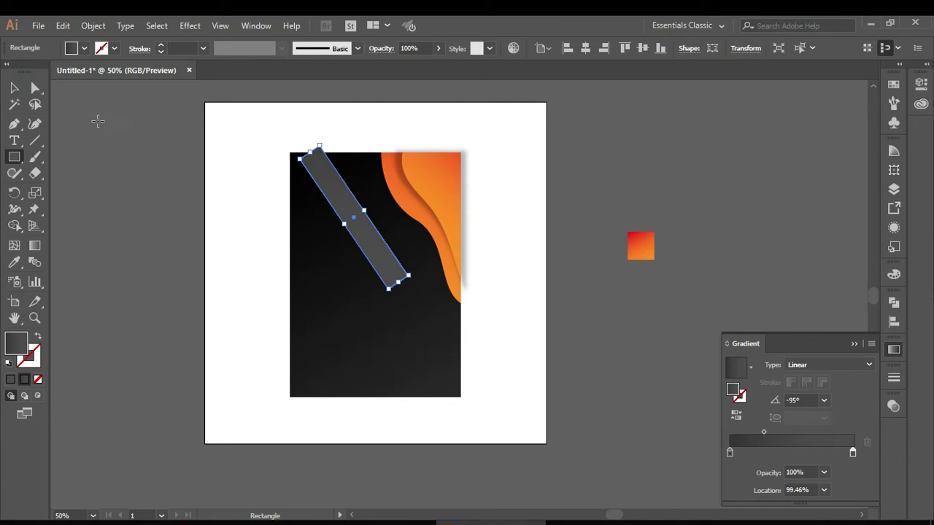
pyautogui.click(15, 88)
pyautogui.click(254, 155)
pyautogui.click(323, 170)
# Move, shorten and rotate the bar so it lies along the orange wave's edge.
pyautogui.moveTo(366, 210); pyautogui.dragTo(364, 211)
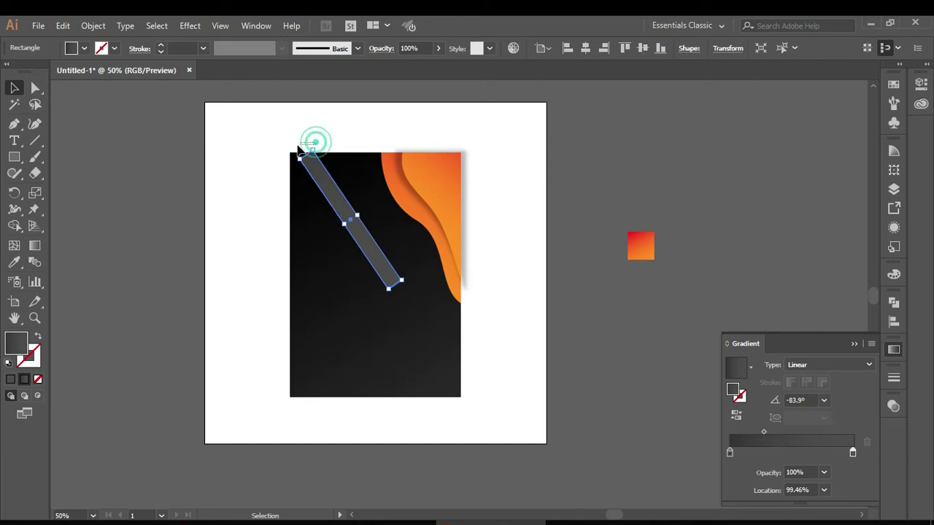
pyautogui.moveTo(320, 172); pyautogui.dragTo(358, 127)
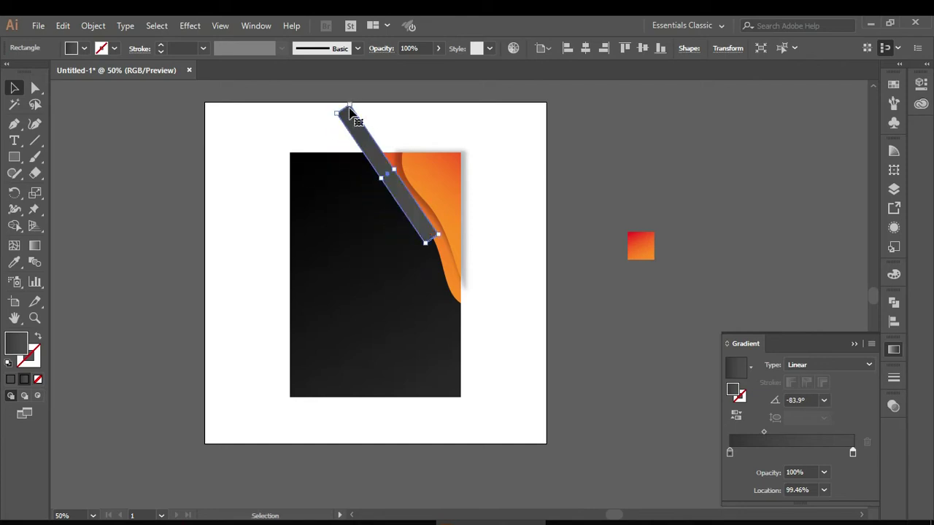
pyautogui.moveTo(350, 105)
pyautogui.mouseDown()
pyautogui.moveTo(388, 144)
pyautogui.moveTo(383, 133)
pyautogui.mouseUp()
pyautogui.moveTo(380, 183); pyautogui.dragTo(402, 180)
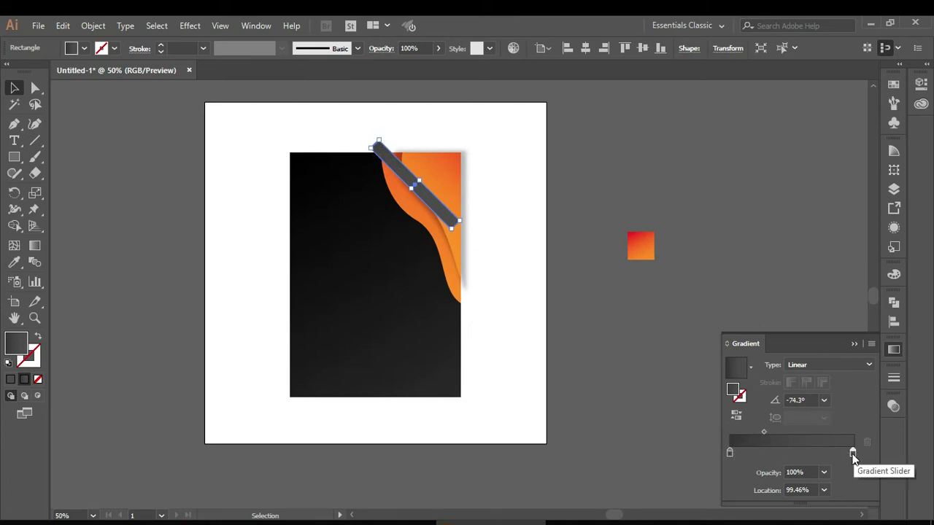
# Change the bar's left gradient stop to a lighter grey swatch.
pyautogui.doubleClick(729, 453)
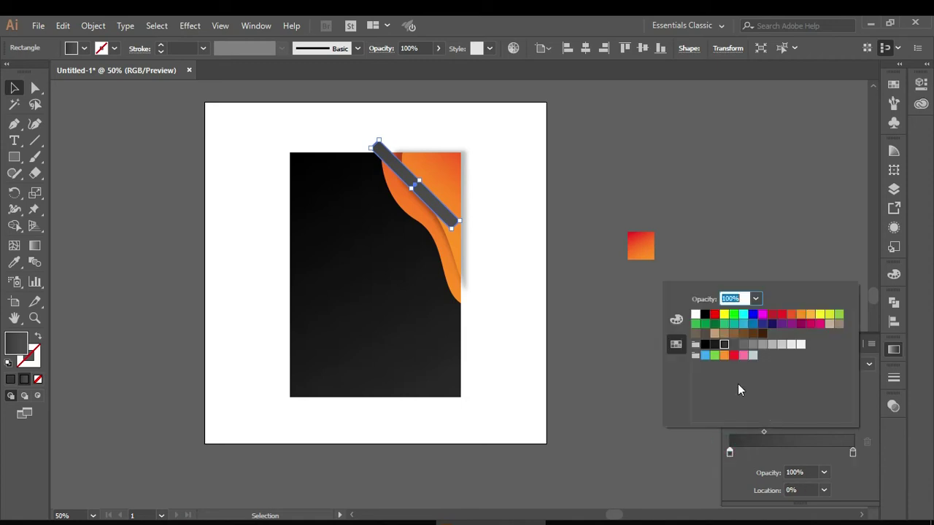
pyautogui.click(742, 345)
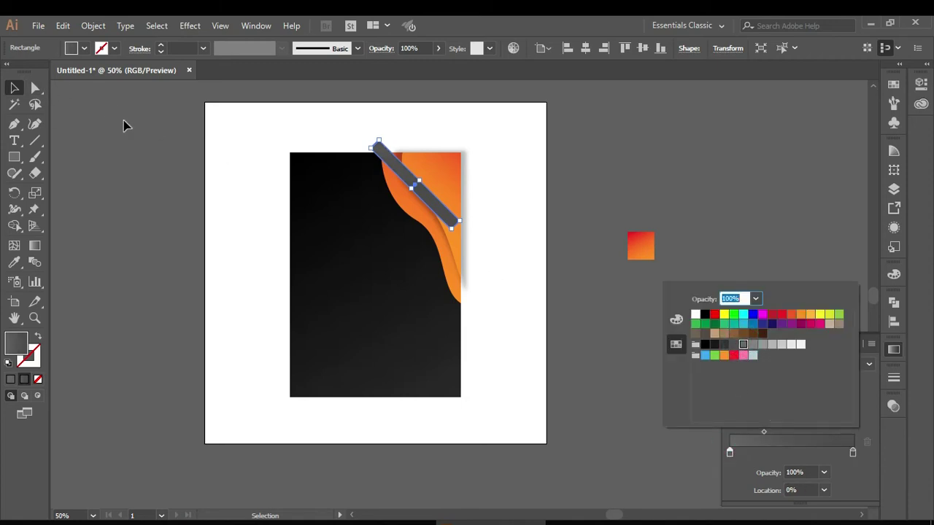
pyautogui.click(752, 344)
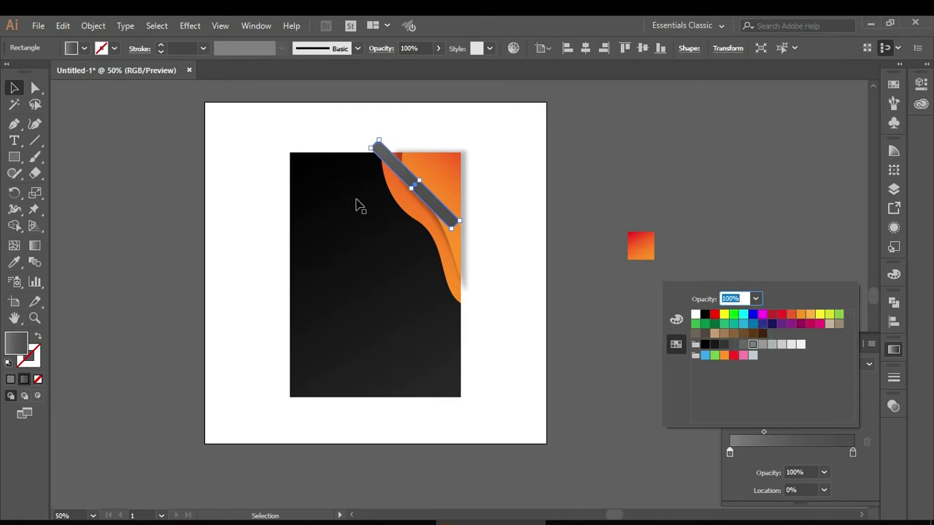
# Run the bar's gradient along its length, centre the midpoint, and reposition the bar.
pyautogui.click(34, 246)
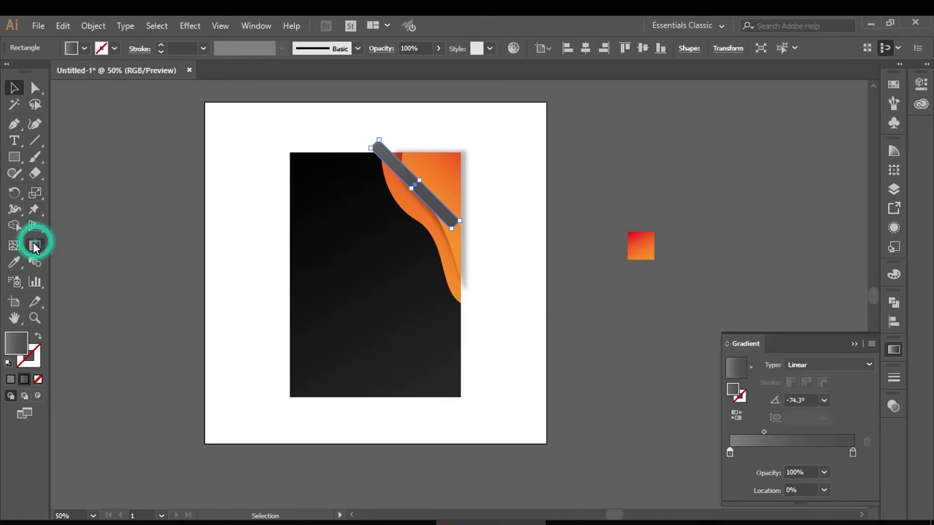
pyautogui.moveTo(364, 138)
pyautogui.mouseDown()
pyautogui.moveTo(471, 215)
pyautogui.moveTo(470, 239)
pyautogui.mouseUp()
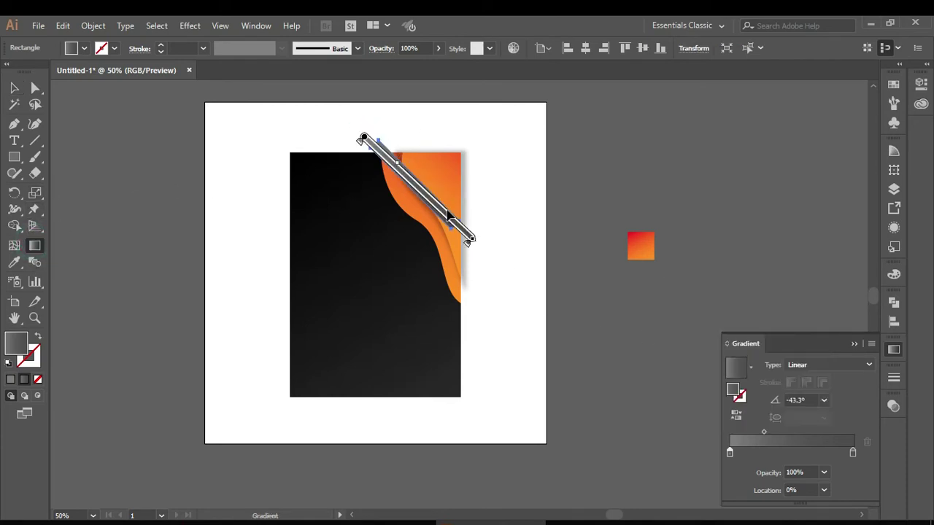
pyautogui.moveTo(401, 169); pyautogui.dragTo(415, 185)
pyautogui.click(16, 88)
pyautogui.click(132, 115)
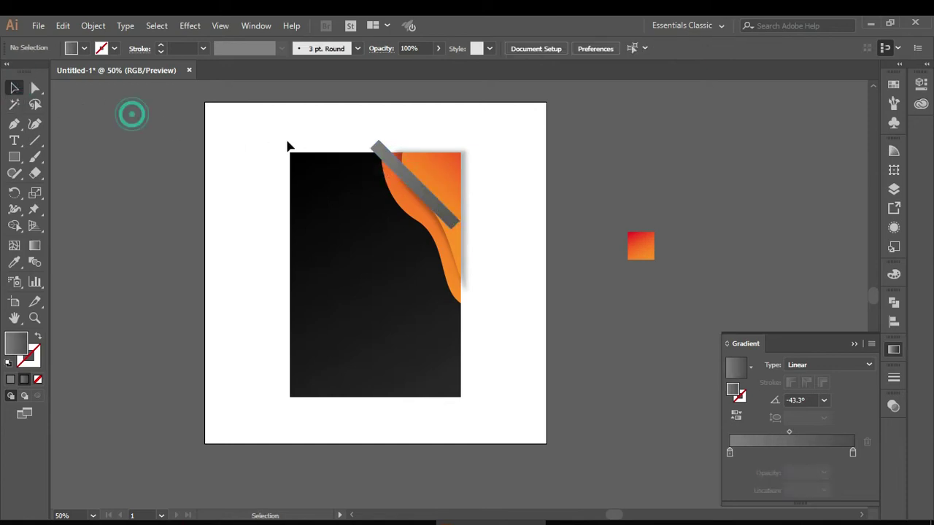
pyautogui.moveTo(402, 168)
pyautogui.mouseDown()
pyautogui.moveTo(413, 166)
pyautogui.moveTo(402, 168)
pyautogui.mouseUp()
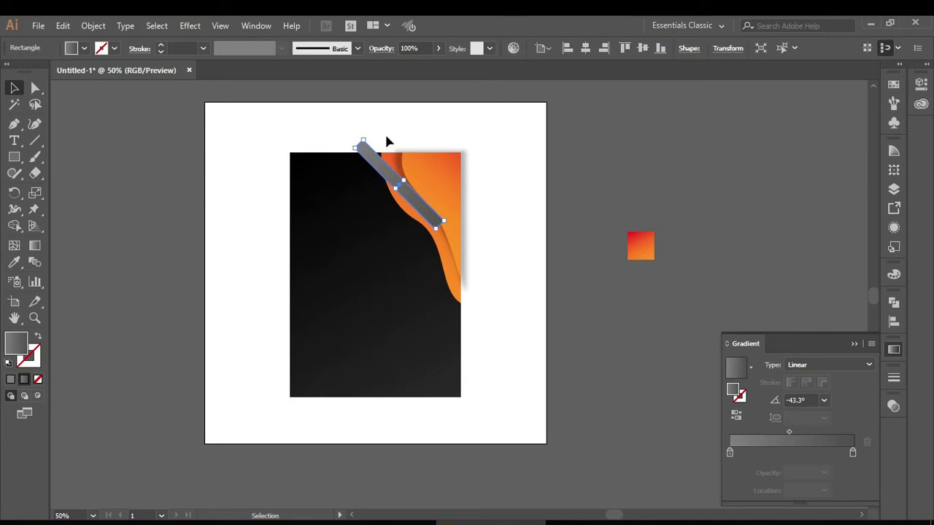
pyautogui.moveTo(365, 136); pyautogui.dragTo(390, 167)
# Rotate the bar back slightly and keep it stacked in front of the wave.
pyautogui.click(415, 131)
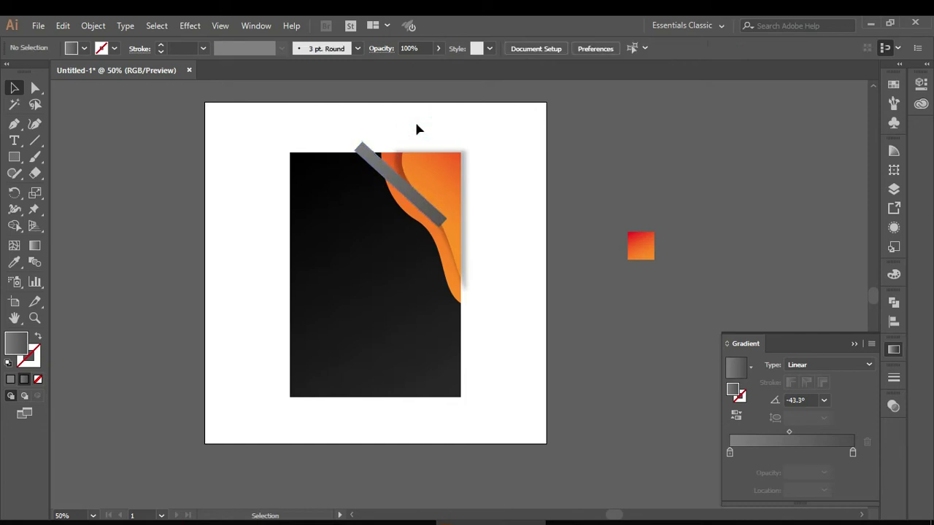
pyautogui.click(414, 201)
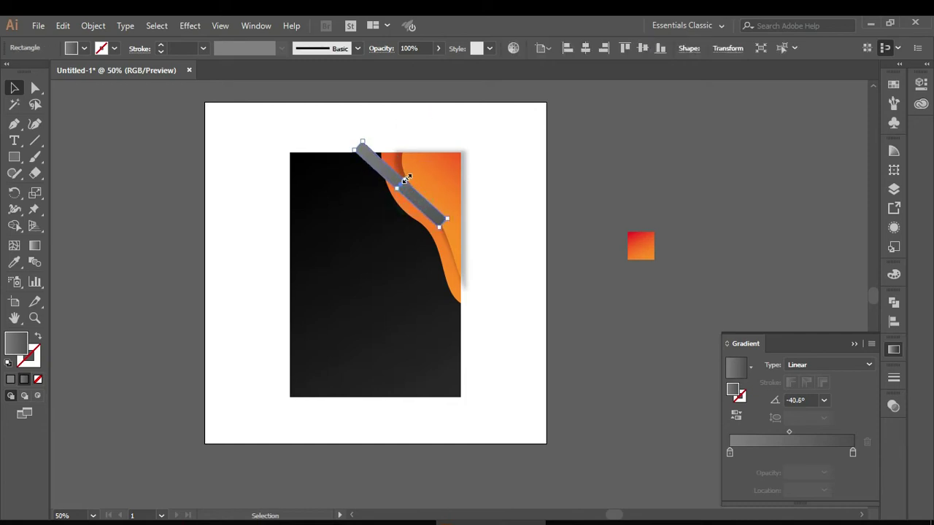
pyautogui.moveTo(407, 178); pyautogui.dragTo(403, 175)
pyautogui.click(434, 124)
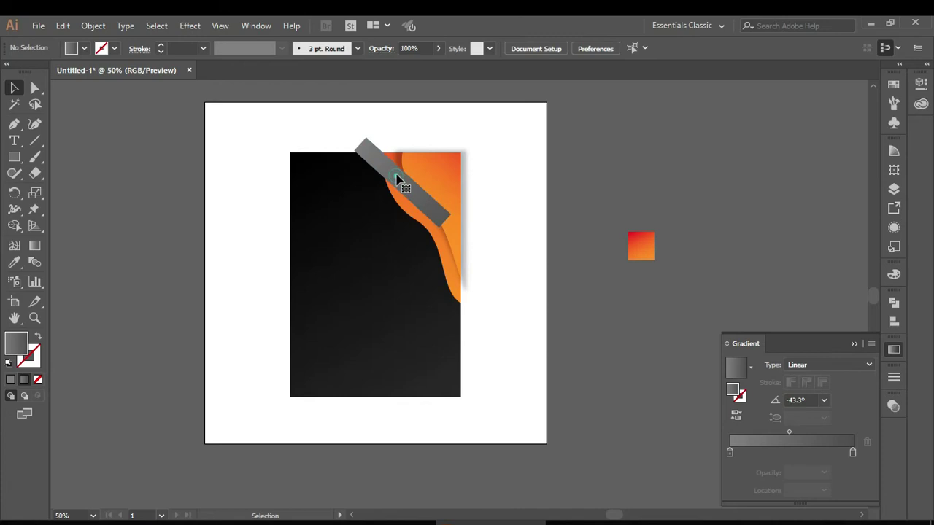
pyautogui.click(394, 169)
pyautogui.press('a')
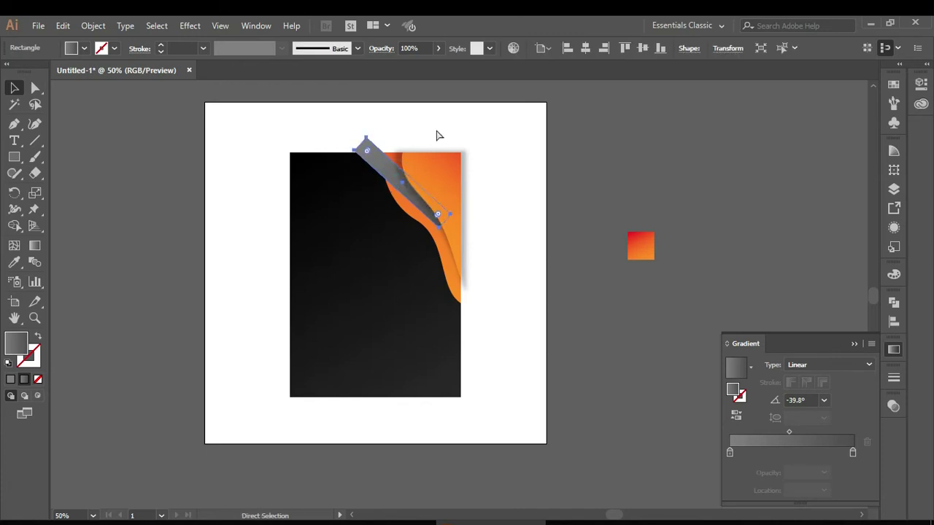
pyautogui.hotkey('ctrl', '[')
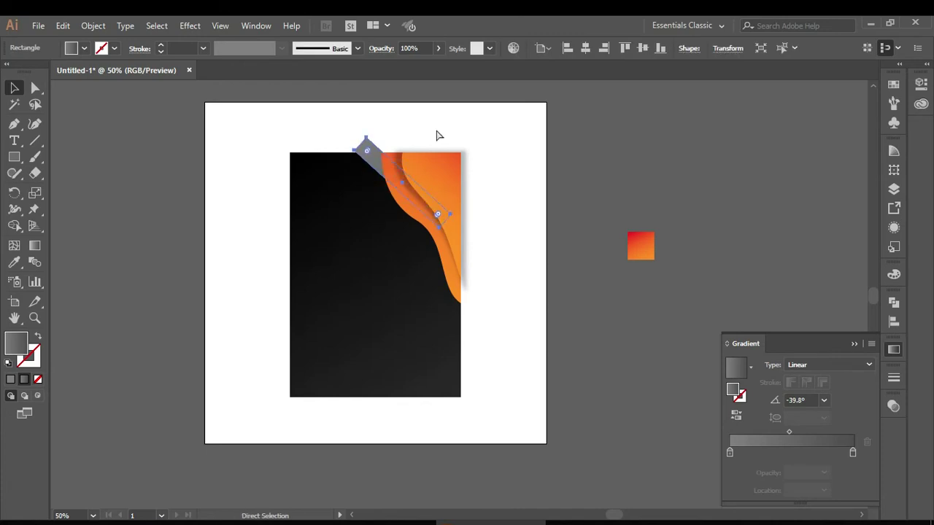
pyautogui.hotkey('ctrl', ']')
pyautogui.press('v')
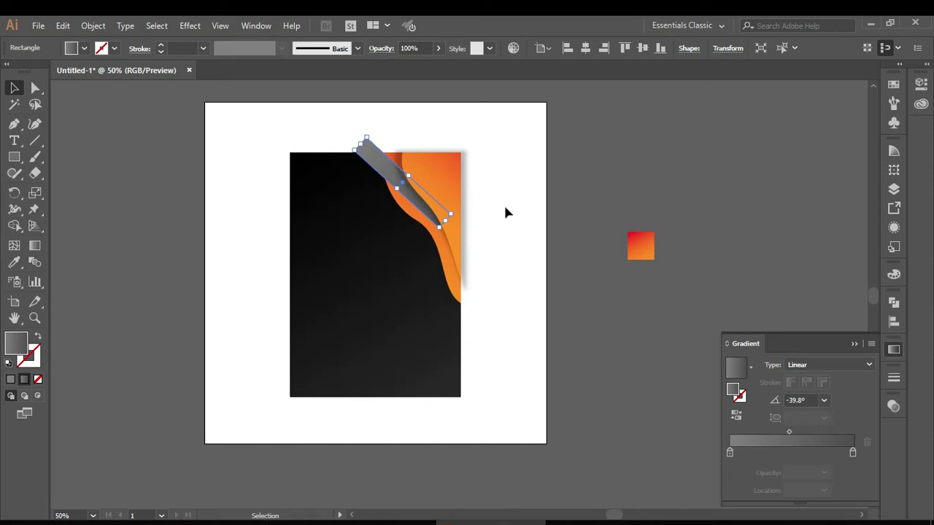
# Extend the bar's lower-right end past the poster edge, then draw a small square at left.
pyautogui.moveTo(445, 221); pyautogui.dragTo(479, 250)
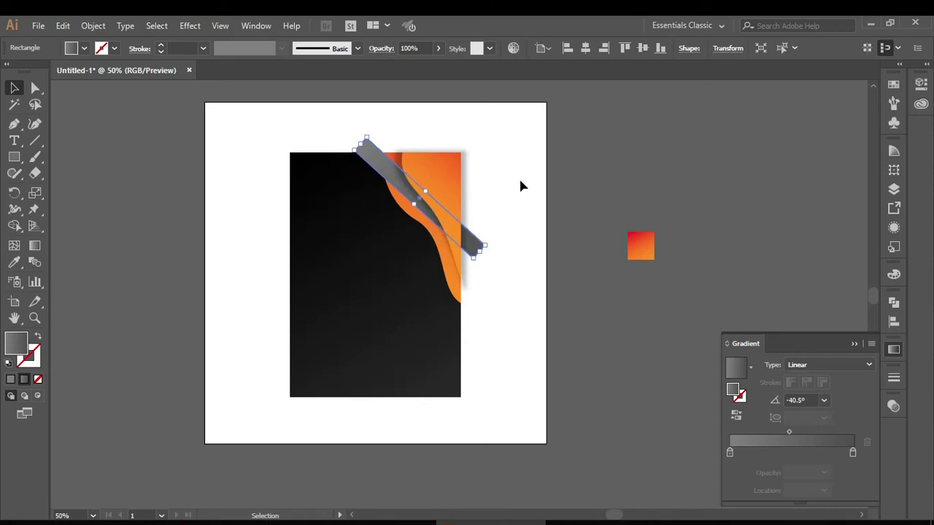
pyautogui.click(492, 242)
pyautogui.click(463, 226)
pyautogui.click(401, 109)
pyautogui.click(14, 157)
pyautogui.moveTo(181, 192); pyautogui.dragTo(215, 225)
# Fill the small square with white.
pyautogui.click(36, 365)
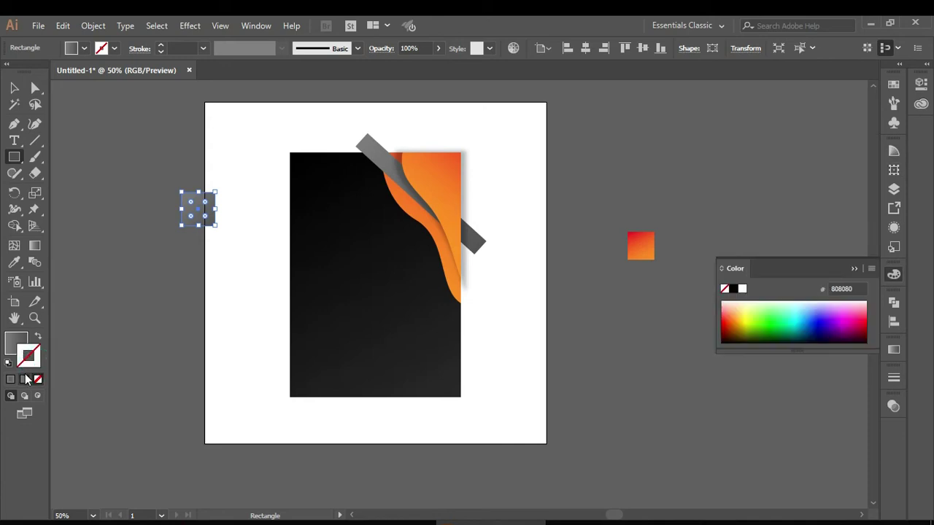
pyautogui.click(16, 342)
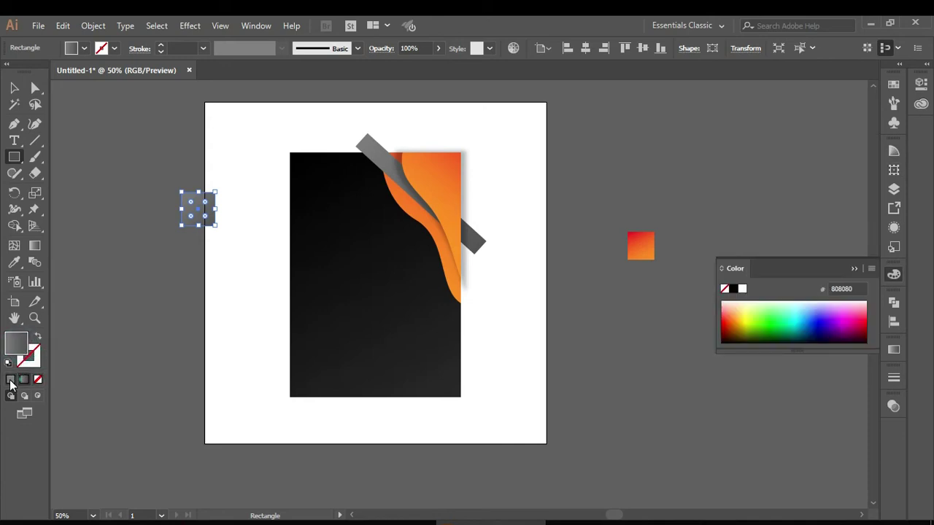
pyautogui.click(740, 291)
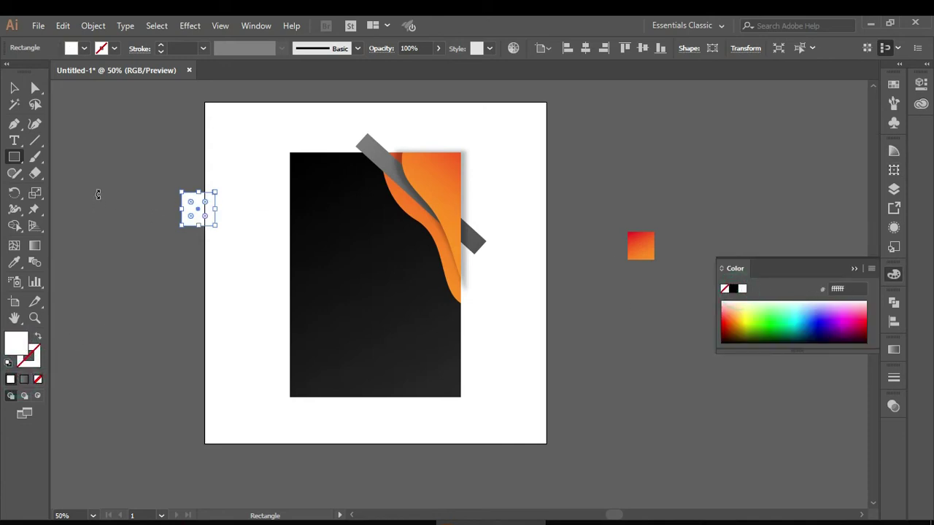
pyautogui.click(14, 88)
pyautogui.click(97, 121)
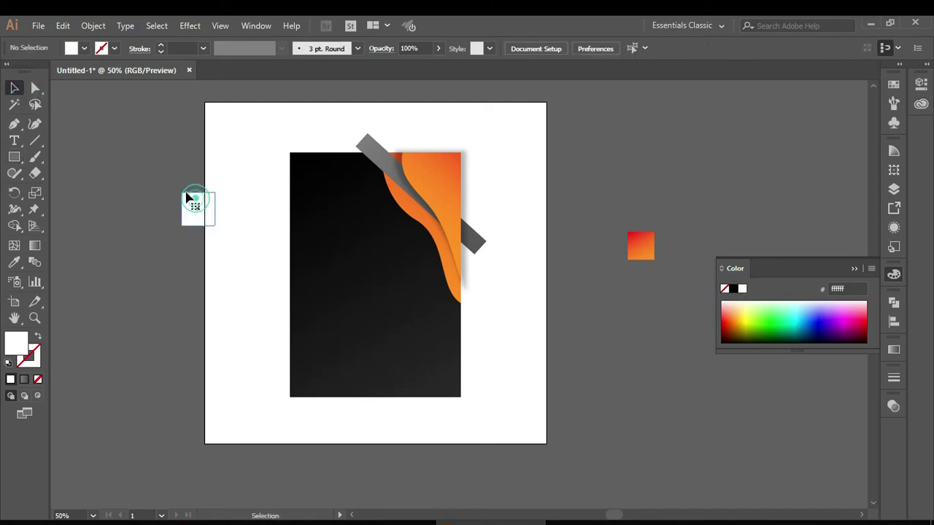
pyautogui.click(184, 191)
# Shrink the white square onto the grey bar's upper end and turn it into a white outline.
pyautogui.moveTo(184, 191)
pyautogui.mouseDown()
pyautogui.moveTo(196, 208)
pyautogui.moveTo(346, 184)
pyautogui.moveTo(352, 170)
pyautogui.moveTo(384, 159)
pyautogui.mouseUp()
pyautogui.click(208, 218)
pyautogui.click(309, 134)
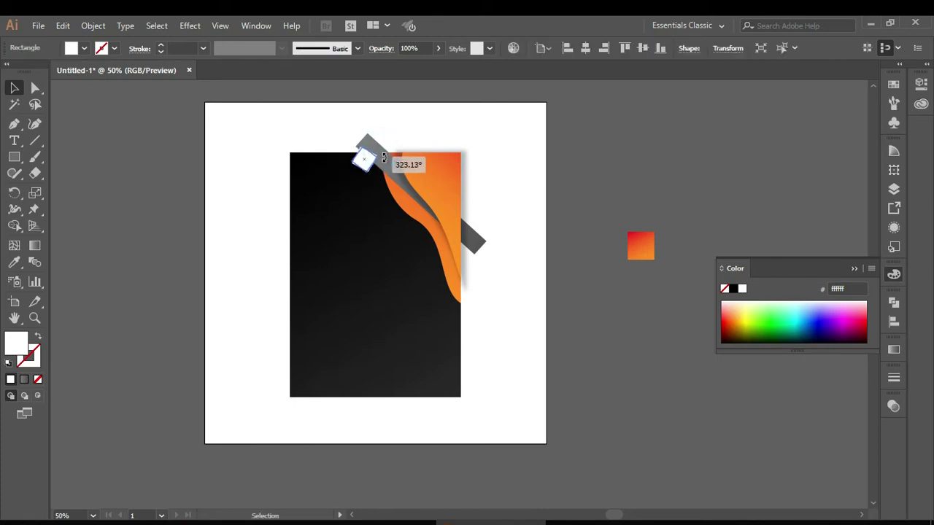
pyautogui.click(413, 129)
pyautogui.click(367, 162)
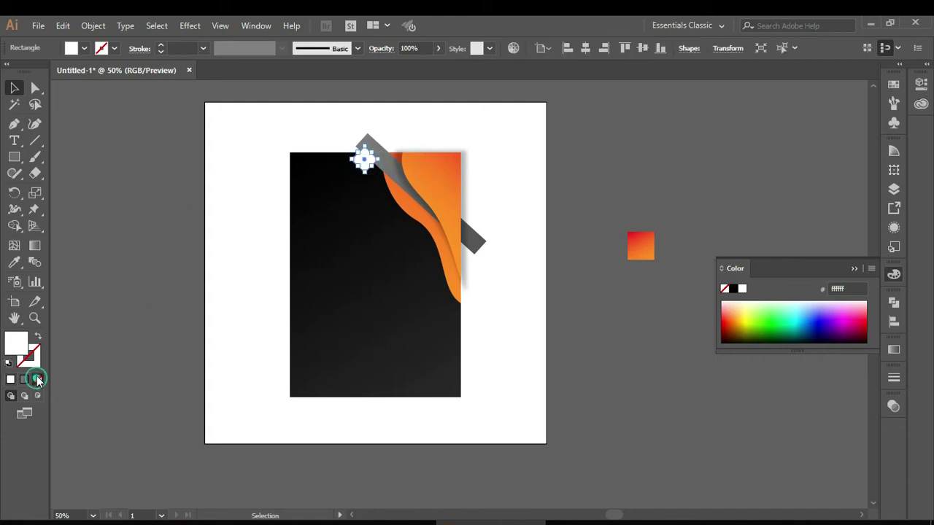
pyautogui.hotkey('shift', 'x')
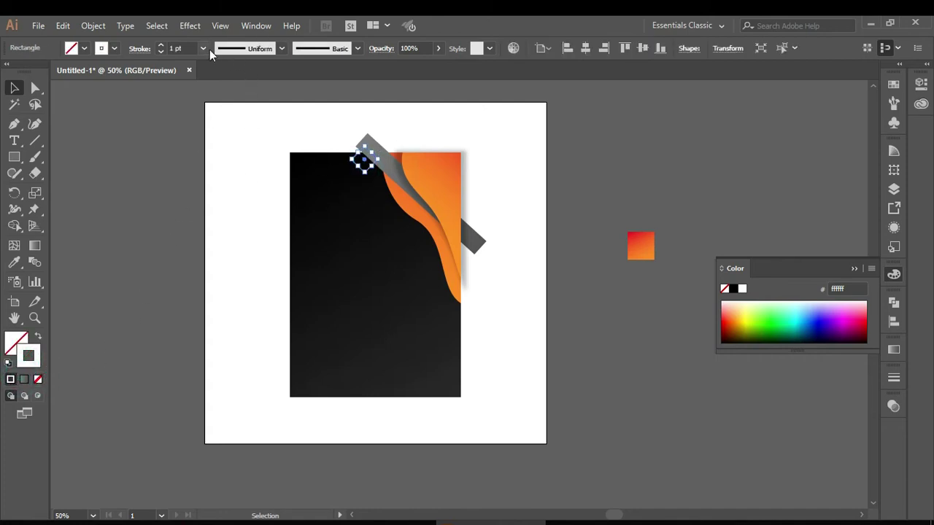
# Give the hollow diamond a 5 pt outline and nudge it down-left.
pyautogui.click(203, 48)
pyautogui.click(227, 168)
pyautogui.click(224, 102)
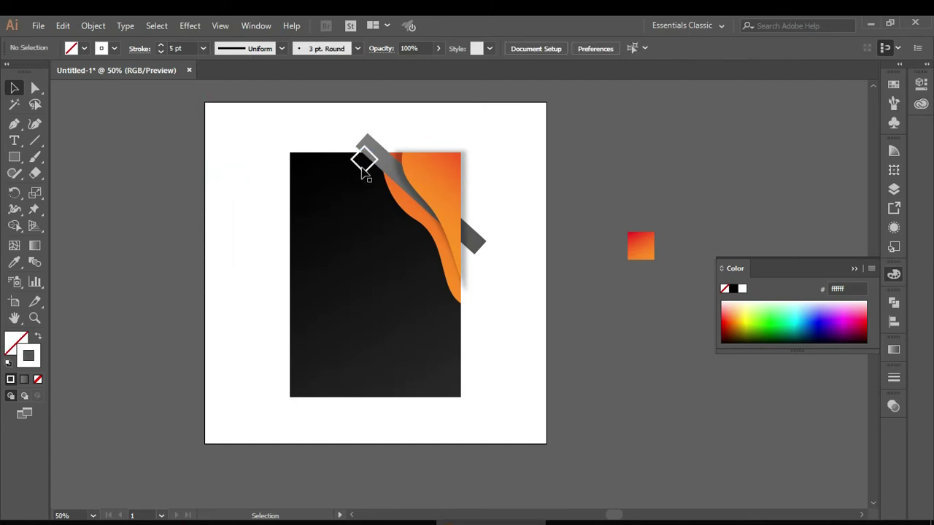
pyautogui.moveTo(351, 177); pyautogui.dragTo(341, 182)
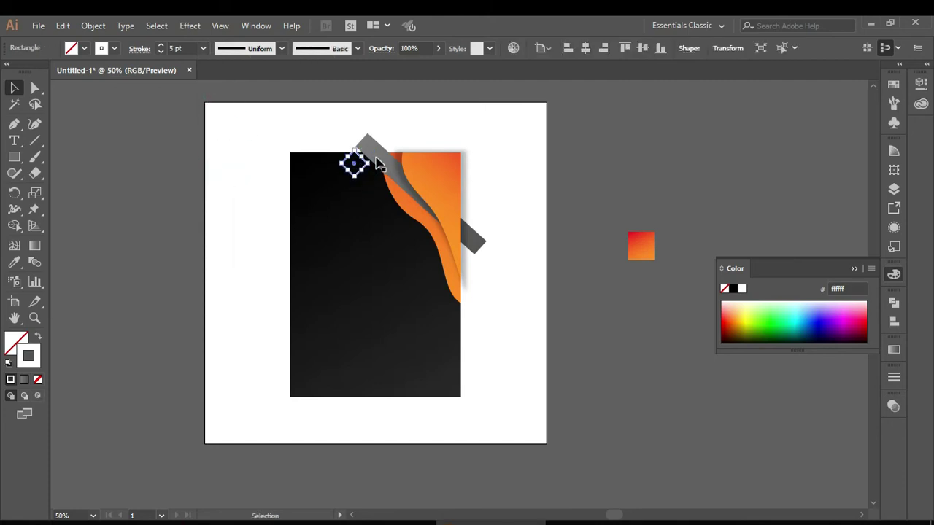
# Move the diamond up toward the grey bar and rotate it to about 319°.
pyautogui.click(319, 126)
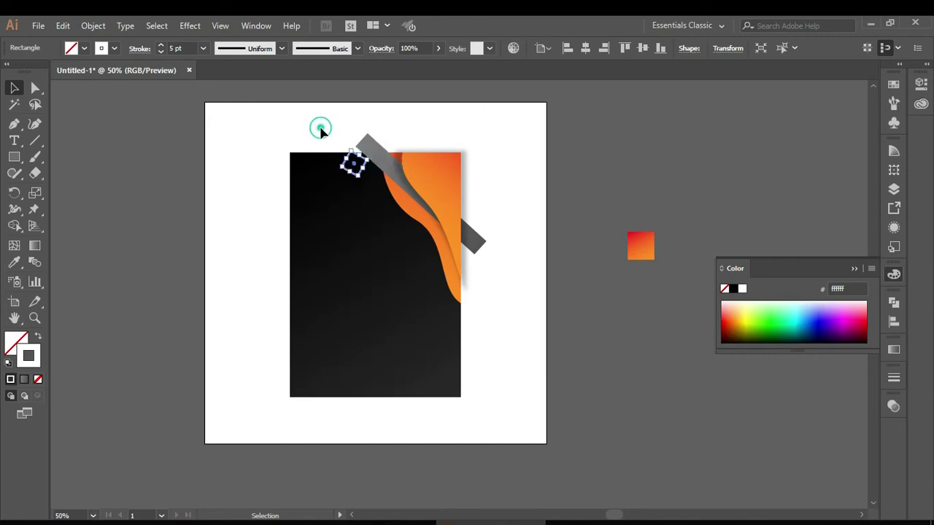
pyautogui.moveTo(349, 161)
pyautogui.mouseDown()
pyautogui.moveTo(354, 149)
pyautogui.moveTo(377, 153)
pyautogui.mouseUp()
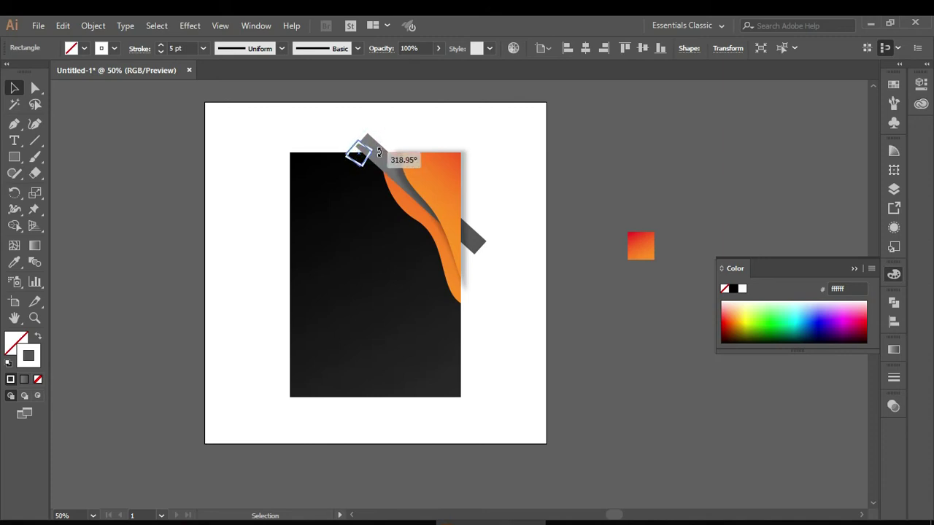
pyautogui.moveTo(378, 153); pyautogui.dragTo(377, 154)
pyautogui.click(412, 131)
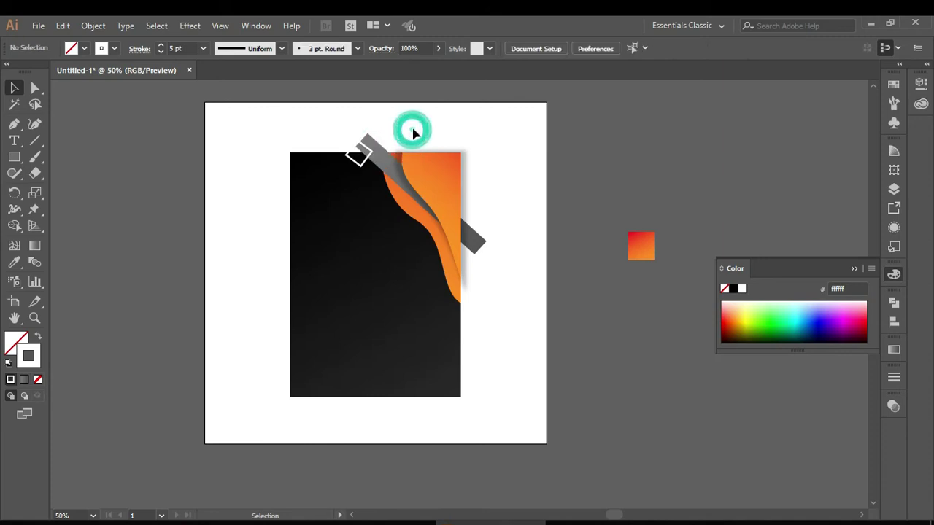
# Try a 10 pt outline on the diamond, then settle on 7 pt.
pyautogui.click(366, 167)
pyautogui.click(202, 49)
pyautogui.click(233, 241)
pyautogui.click(217, 216)
pyautogui.click(363, 166)
pyautogui.click(207, 49)
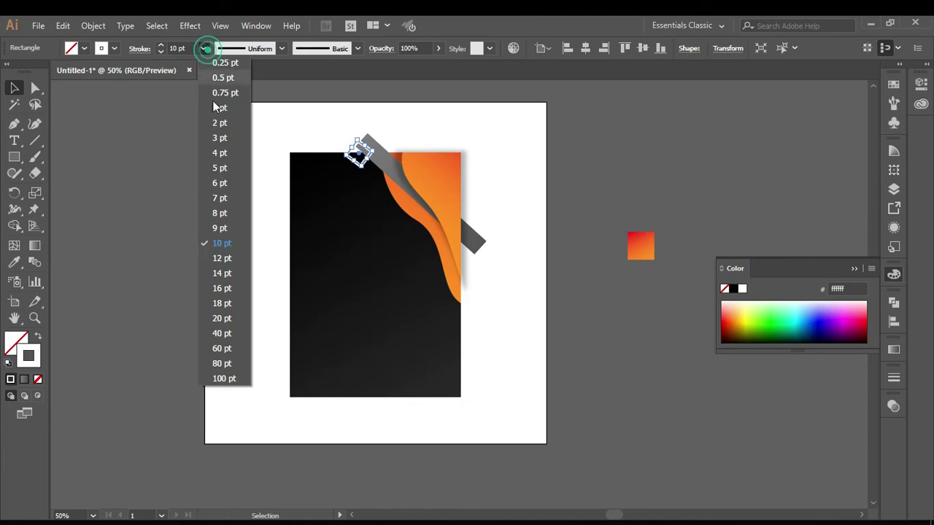
pyautogui.click(219, 197)
pyautogui.click(225, 197)
# Place the 7 pt hollow diamond right beside the grey bar and deselect.
pyautogui.moveTo(358, 168); pyautogui.dragTo(362, 175)
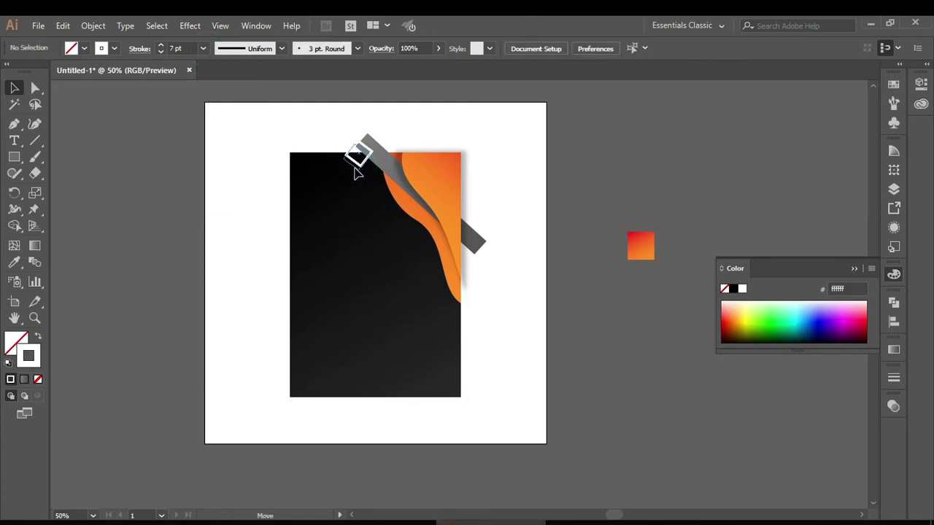
pyautogui.moveTo(355, 159)
pyautogui.mouseDown()
pyautogui.moveTo(350, 150)
pyautogui.moveTo(347, 208)
pyautogui.mouseUp()
pyautogui.hotkey('ctrl', 'shift', 'a')
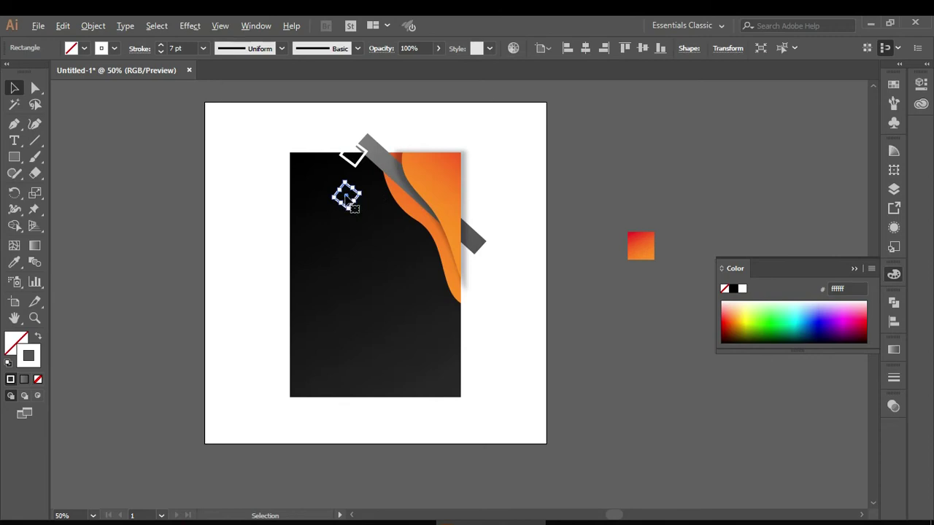
# Duplicate the hollow diamond lower down and make the copy solid white with no outline.
pyautogui.moveTo(344, 196)
pyautogui.mouseDown()
pyautogui.moveTo(346, 212)
pyautogui.moveTo(329, 179)
pyautogui.mouseUp()
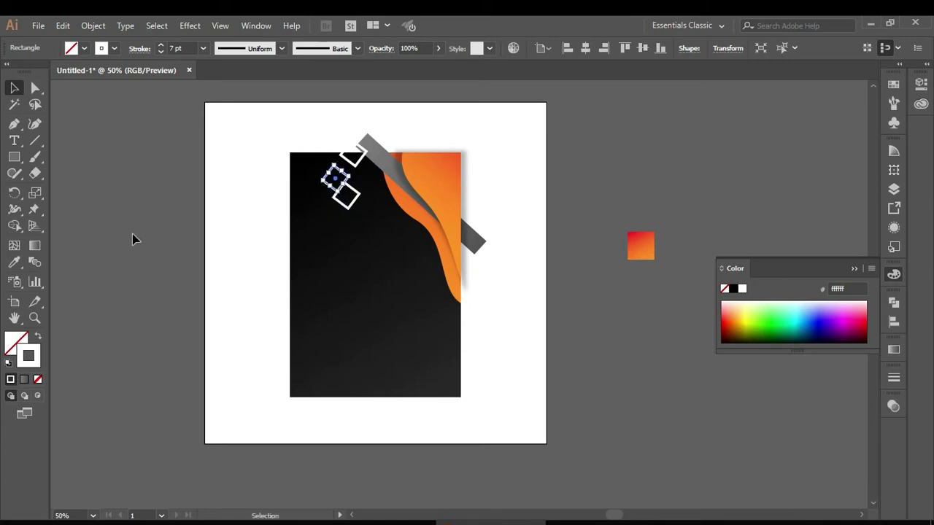
pyautogui.click(37, 378)
pyautogui.click(16, 341)
pyautogui.click(10, 379)
pyautogui.click(128, 324)
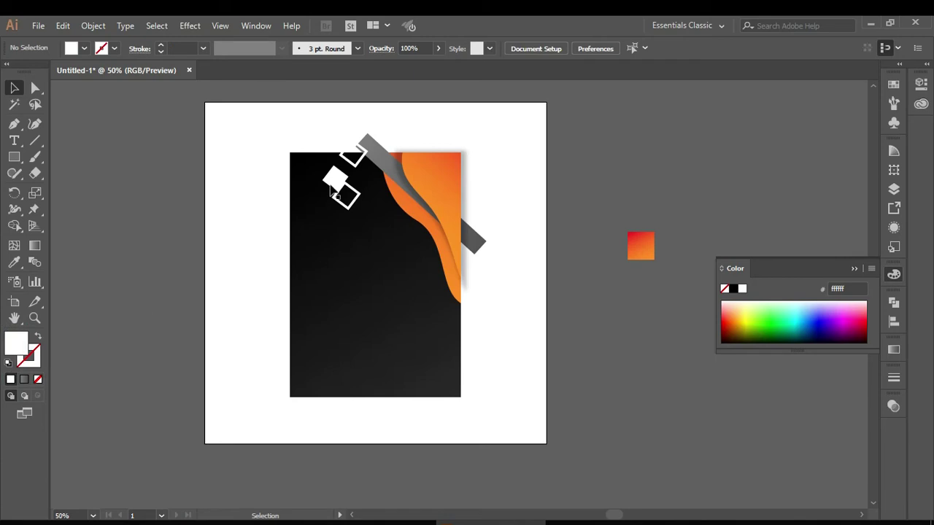
pyautogui.click(200, 194)
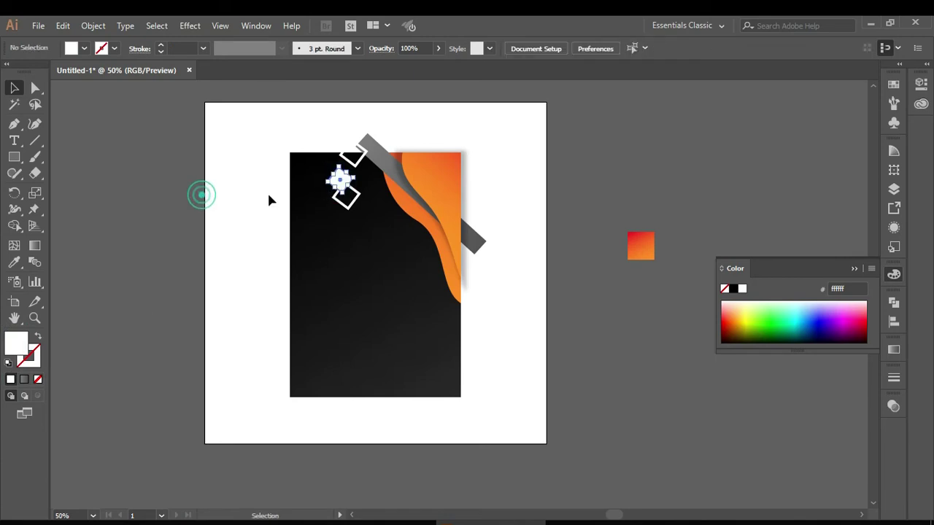
# Position the solid white diamond and the lower hollow diamond below the first.
pyautogui.click(339, 187)
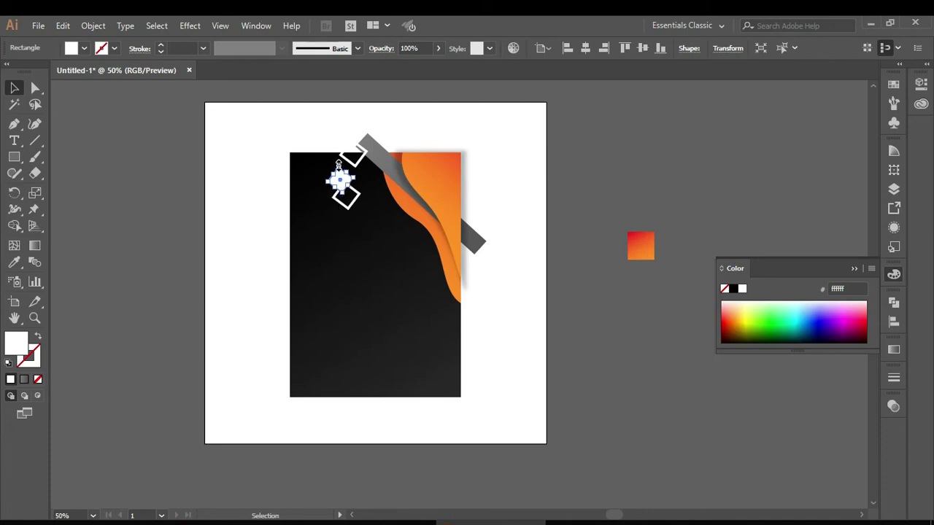
pyautogui.moveTo(338, 165)
pyautogui.mouseDown()
pyautogui.moveTo(338, 183)
pyautogui.moveTo(369, 188)
pyautogui.mouseUp()
pyautogui.click(239, 183)
pyautogui.click(219, 182)
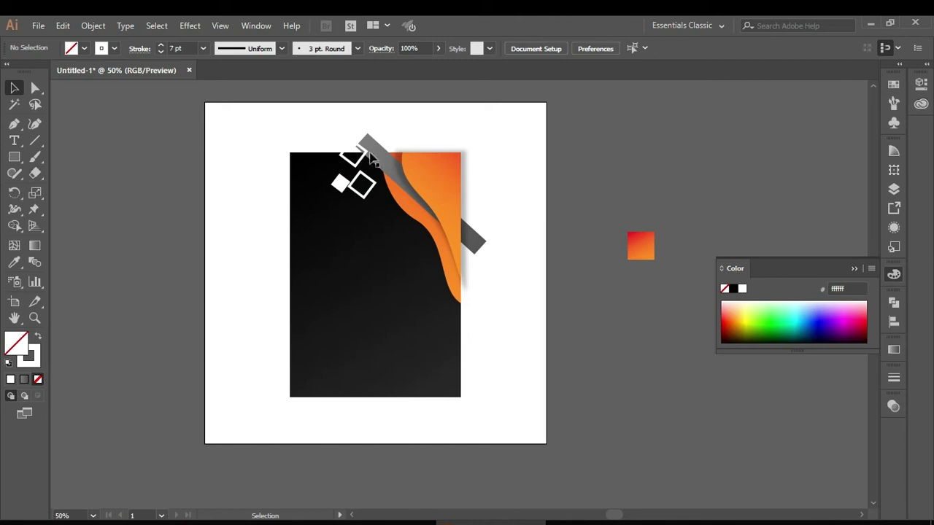
# Duplicate the grey diagonal bar up-left, rotate the copy steeper, and collapse the Color panel.
pyautogui.moveTo(389, 175)
pyautogui.mouseDown()
pyautogui.moveTo(198, 160)
pyautogui.moveTo(267, 191)
pyautogui.moveTo(371, 138)
pyautogui.mouseUp()
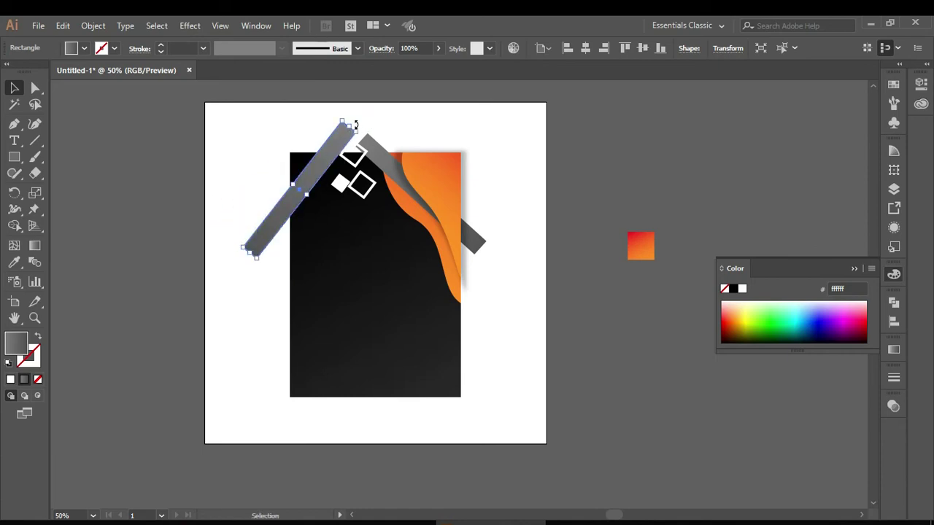
pyautogui.moveTo(360, 129); pyautogui.dragTo(349, 118)
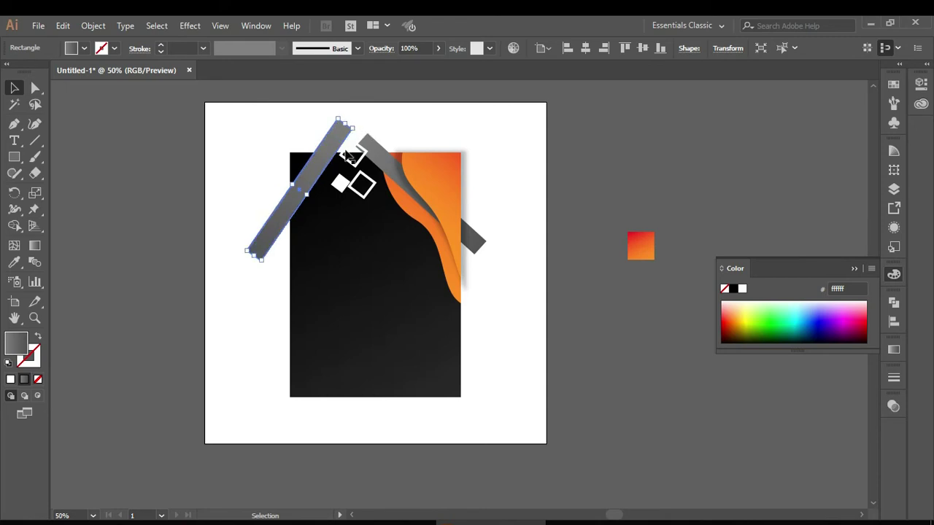
pyautogui.moveTo(315, 165); pyautogui.dragTo(318, 162)
pyautogui.click(479, 124)
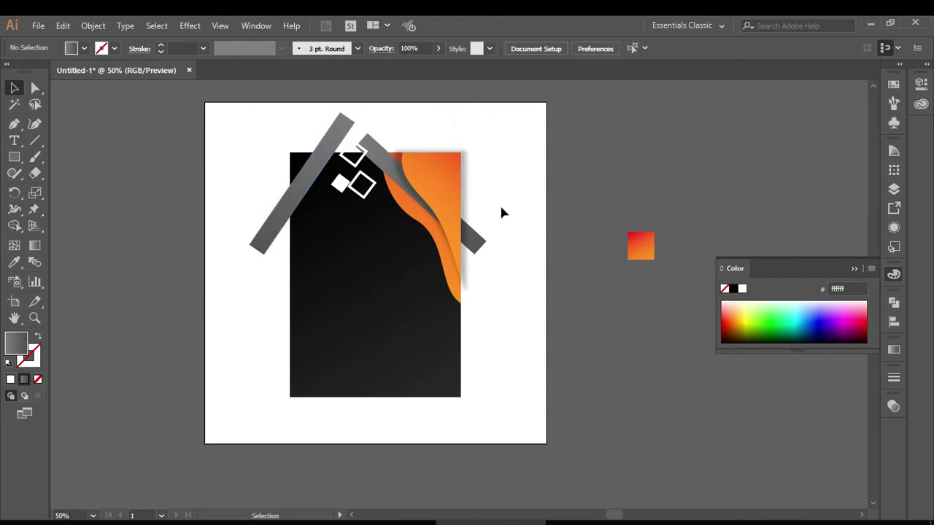
pyautogui.click(854, 269)
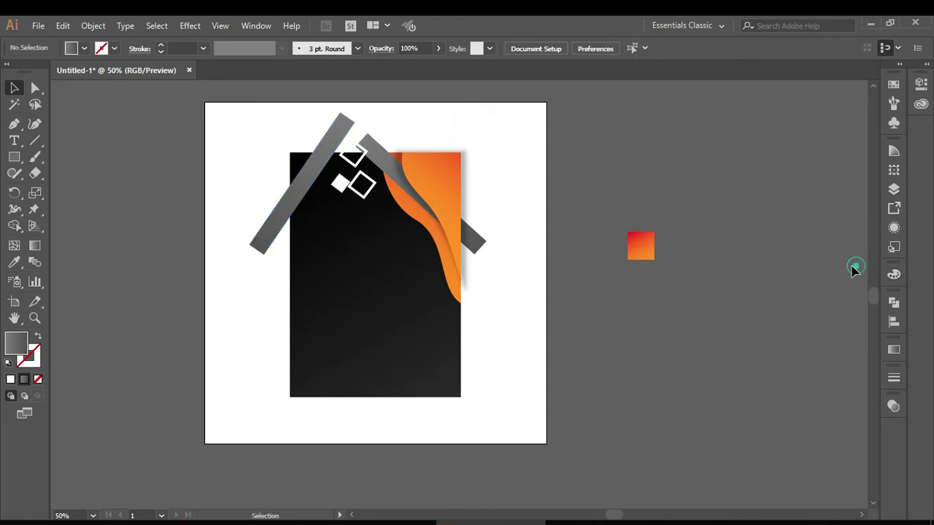
# Paint a closed wavy blob across the poster's bottom with the Paintbrush.
pyautogui.click(36, 154)
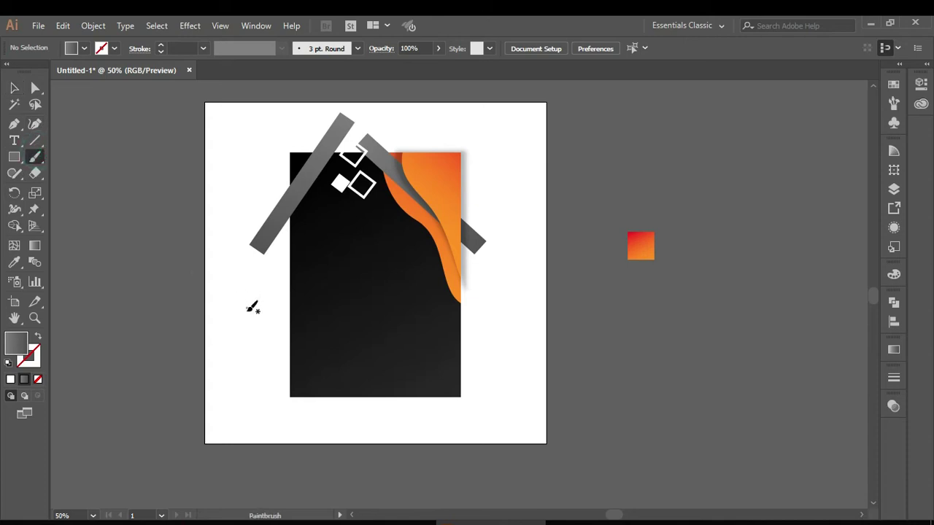
pyautogui.moveTo(251, 323); pyautogui.dragTo(305, 335)
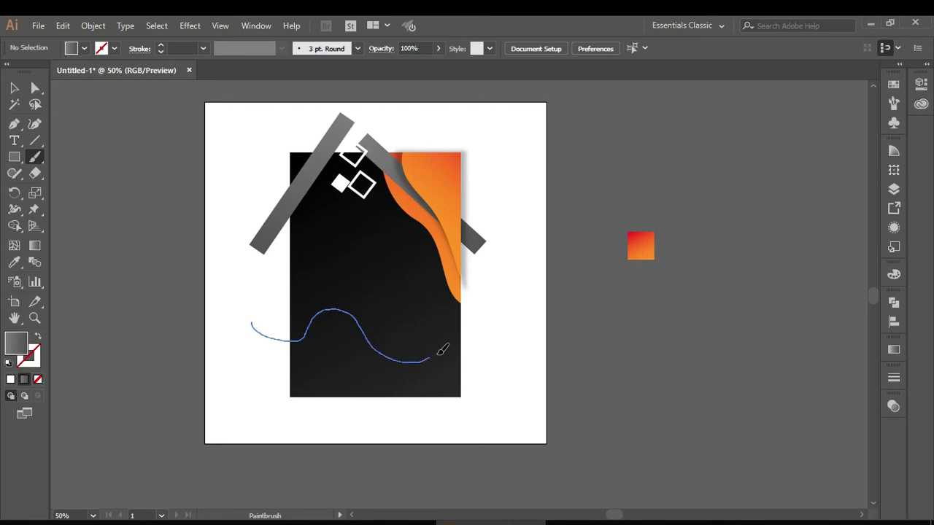
pyautogui.moveTo(501, 383)
pyautogui.mouseDown()
pyautogui.moveTo(365, 436)
pyautogui.moveTo(220, 340)
pyautogui.moveTo(257, 321)
pyautogui.mouseUp()
# Fill the blob with the orange wave's red-to-orange gradient using the Eyedropper.
pyautogui.click(15, 88)
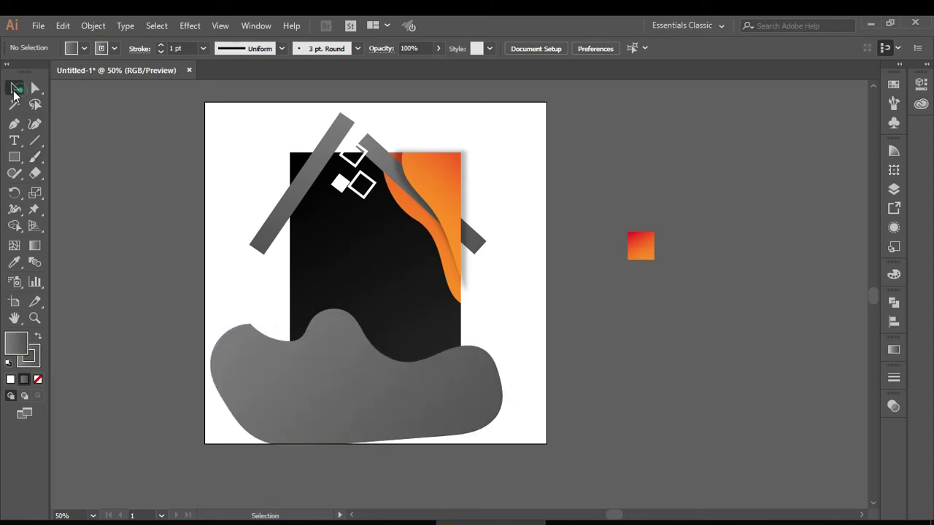
pyautogui.click(253, 386)
pyautogui.click(14, 262)
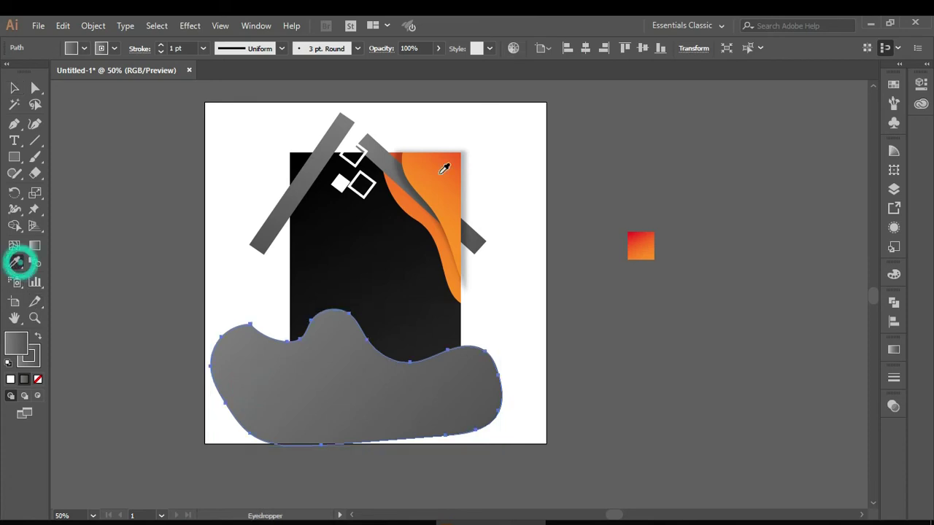
pyautogui.click(444, 168)
pyautogui.click(15, 89)
pyautogui.click(135, 296)
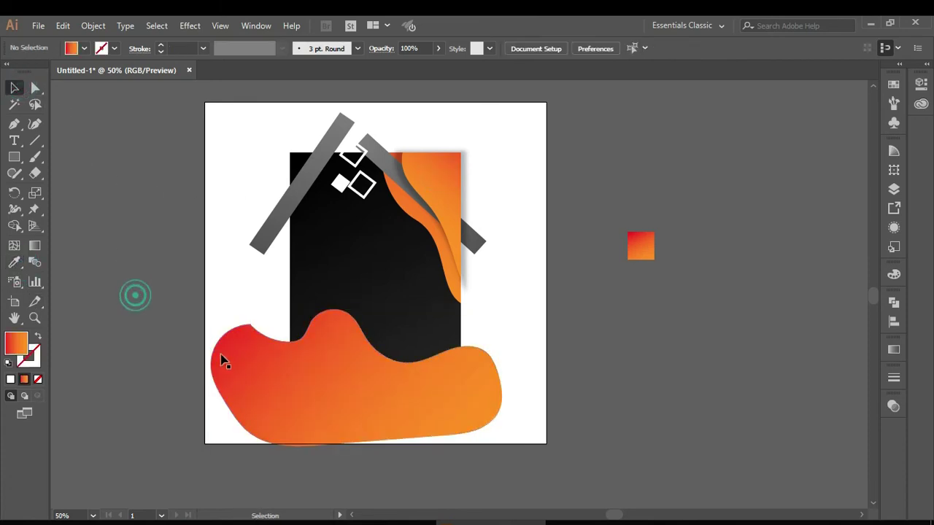
# Trim the orange blob's parts outside the black rectangle with Shape Builder.
pyautogui.moveTo(225, 308); pyautogui.dragTo(323, 360)
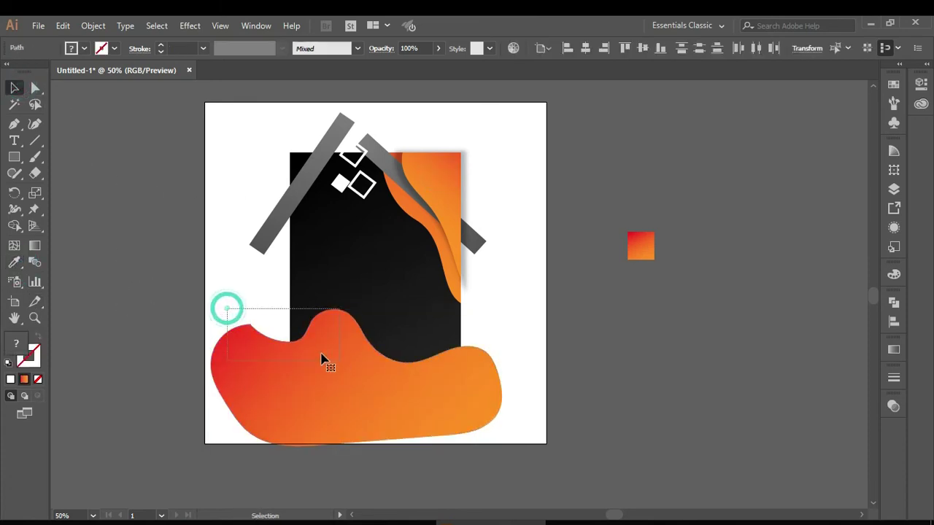
pyautogui.click(14, 226)
pyautogui.moveTo(226, 302); pyautogui.dragTo(252, 413)
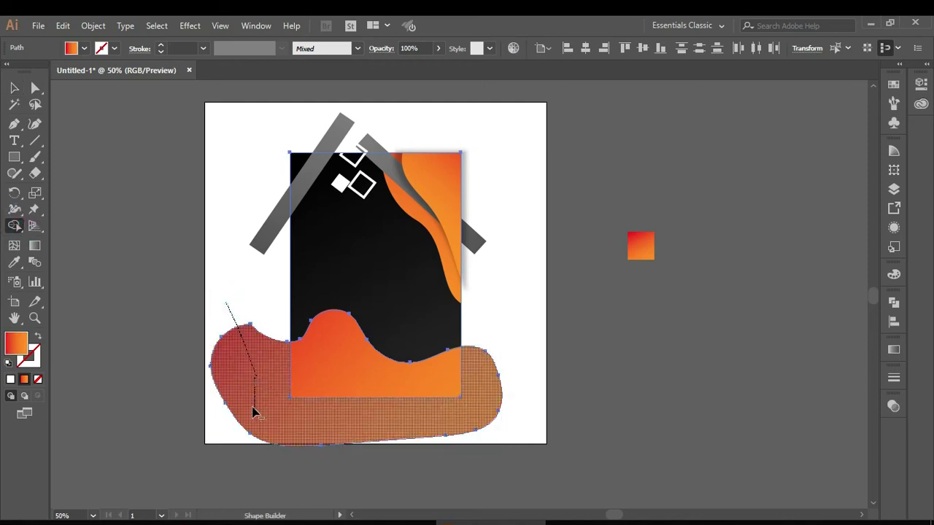
pyautogui.click(15, 88)
pyautogui.click(115, 179)
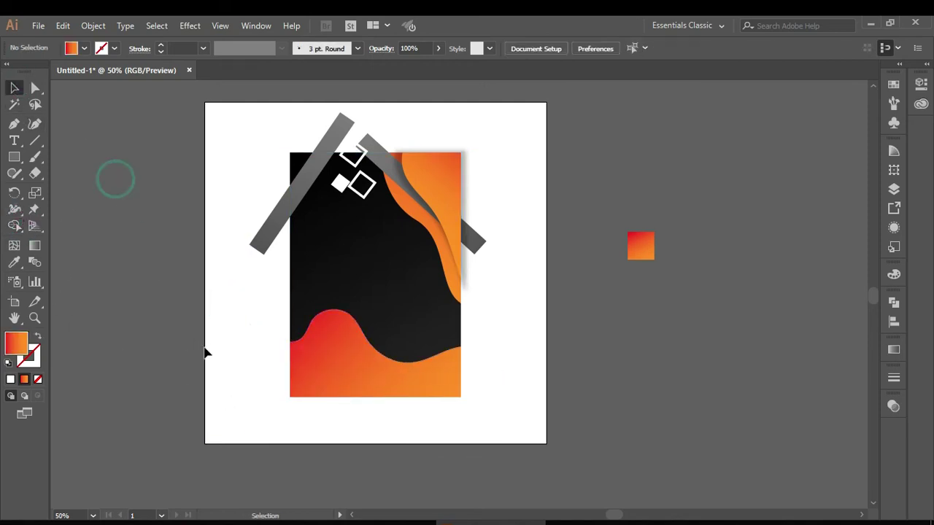
# Duplicate the orange wave slightly higher and scale the copy past the rectangle's edges.
pyautogui.click(320, 361)
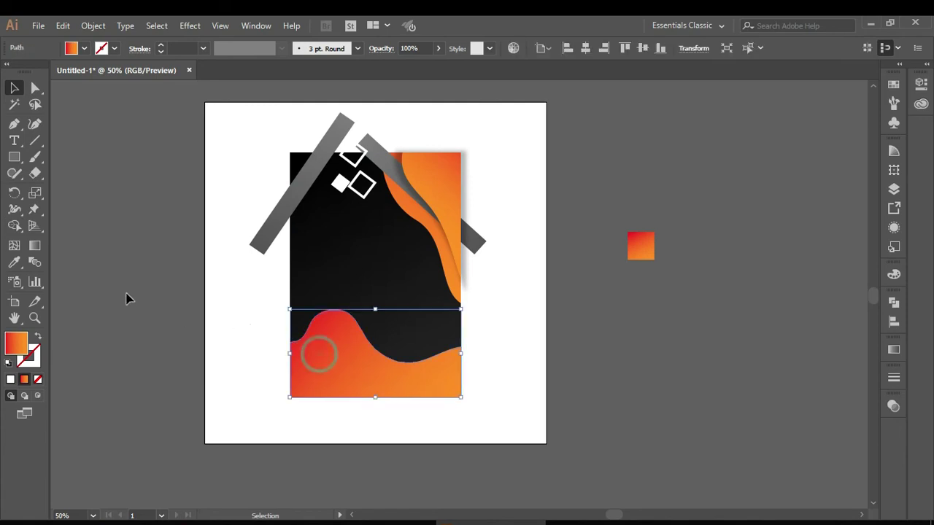
pyautogui.moveTo(343, 348); pyautogui.dragTo(341, 367)
pyautogui.moveTo(372, 323); pyautogui.dragTo(373, 333)
pyautogui.moveTo(286, 372); pyautogui.dragTo(283, 372)
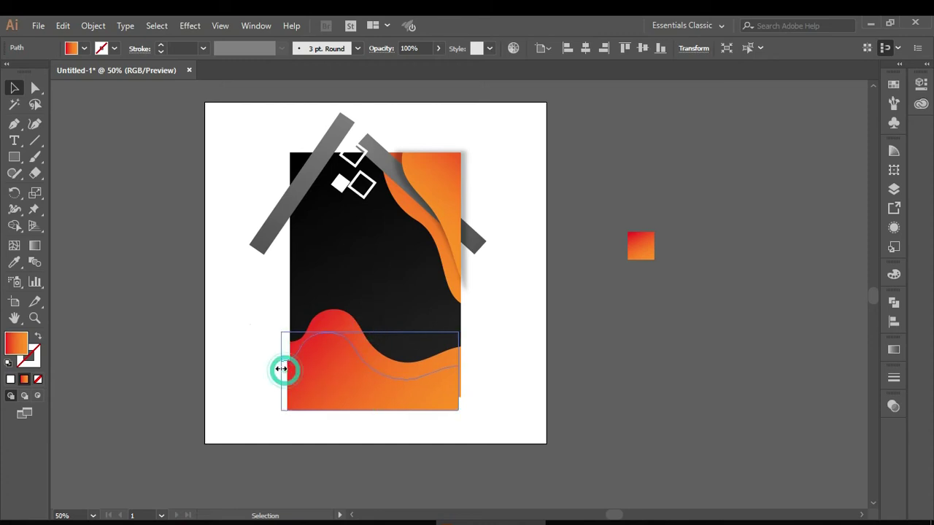
pyautogui.moveTo(323, 340); pyautogui.dragTo(323, 334)
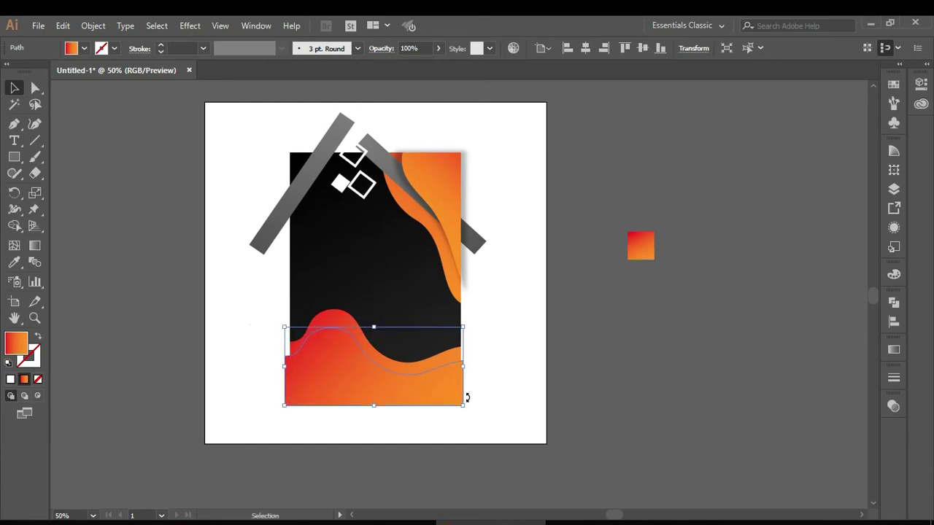
pyautogui.moveTo(464, 406); pyautogui.dragTo(471, 410)
pyautogui.click(504, 377)
# Delete the wave copy's overhang outside the black rectangle with Shape Builder.
pyautogui.moveTo(205, 330)
pyautogui.mouseDown()
pyautogui.moveTo(404, 415)
pyautogui.moveTo(432, 417)
pyautogui.mouseUp()
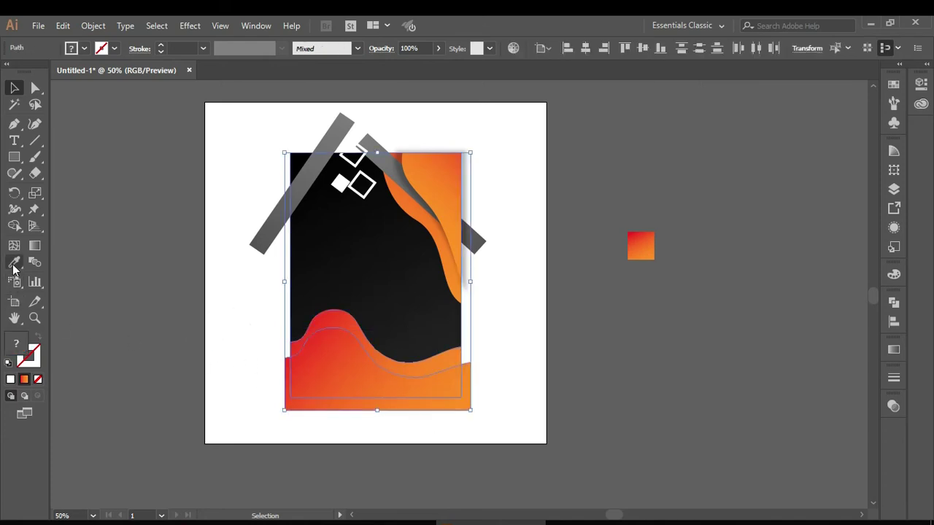
pyautogui.click(15, 226)
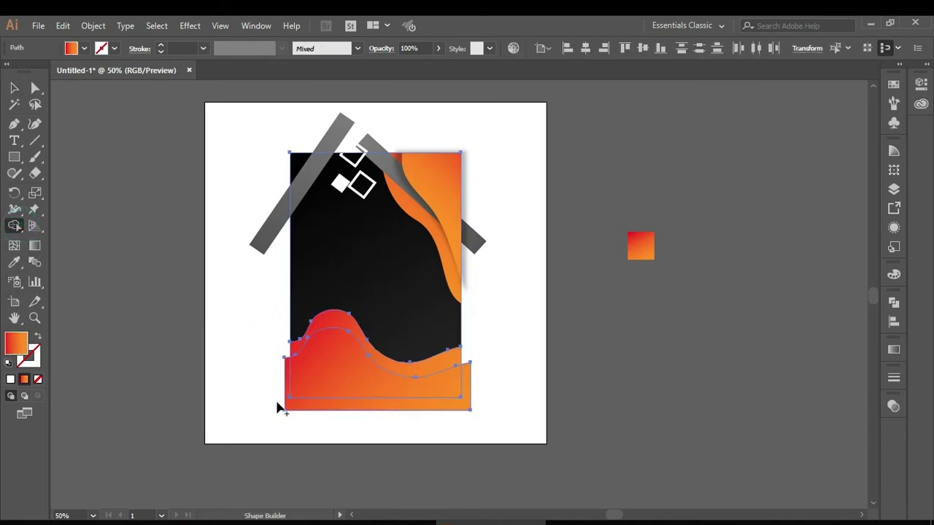
pyautogui.moveTo(270, 406); pyautogui.dragTo(308, 420)
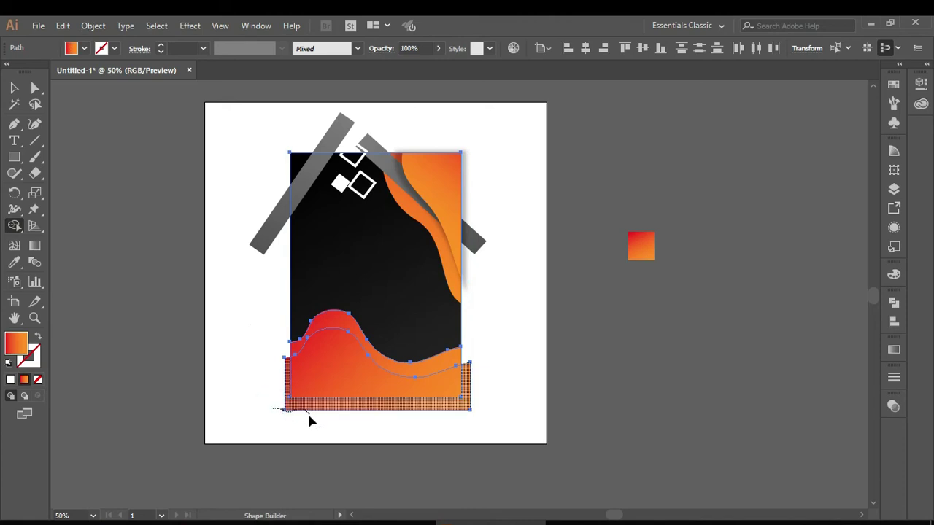
pyautogui.click(14, 87)
pyautogui.click(113, 251)
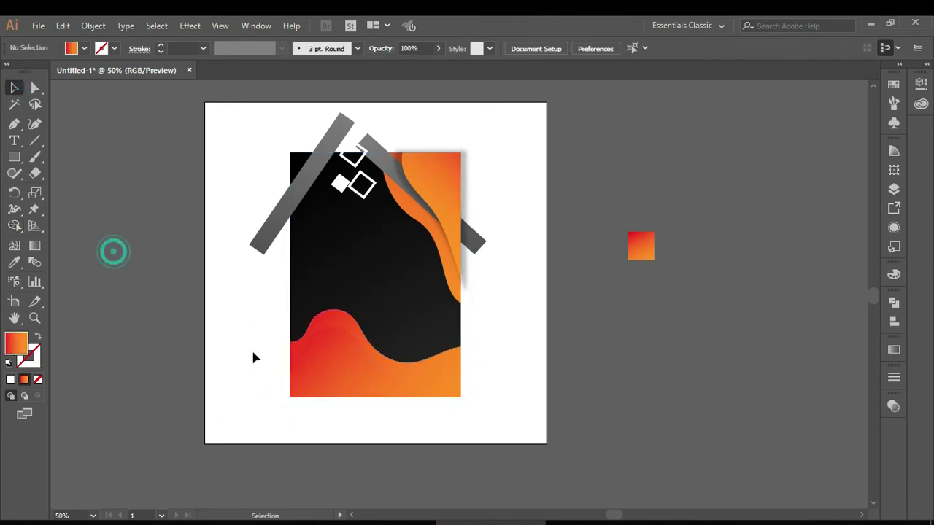
pyautogui.click(332, 374)
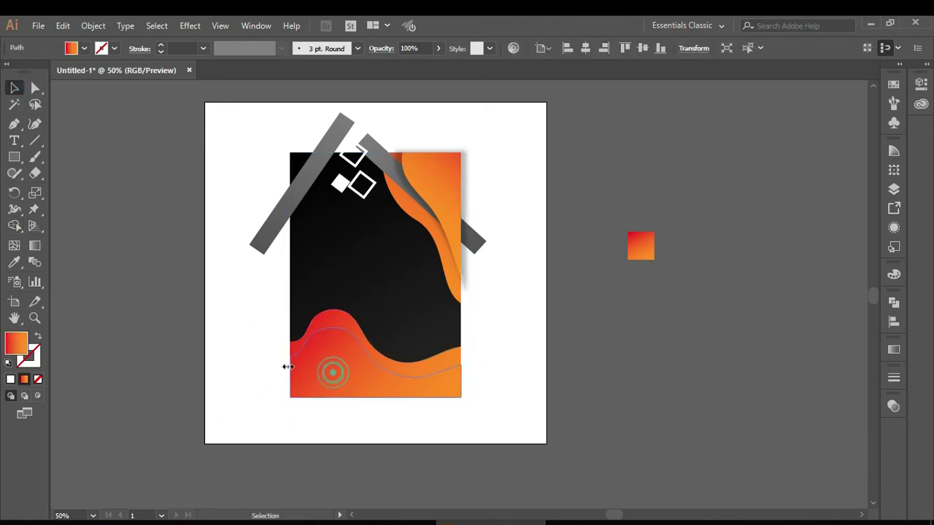
# Run the new wave's gradient vertically, red at top and orange at bottom.
pyautogui.click(34, 246)
pyautogui.moveTo(377, 327); pyautogui.dragTo(374, 447)
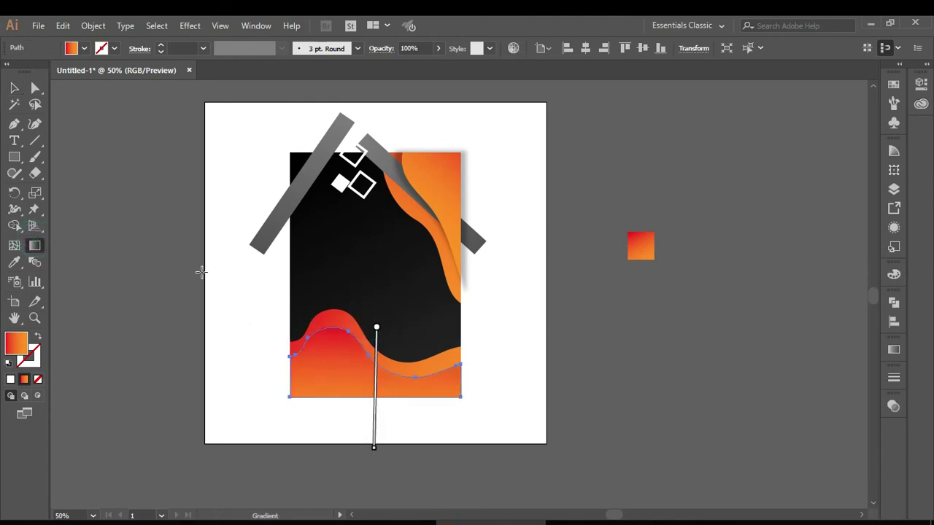
pyautogui.click(15, 88)
pyautogui.click(70, 159)
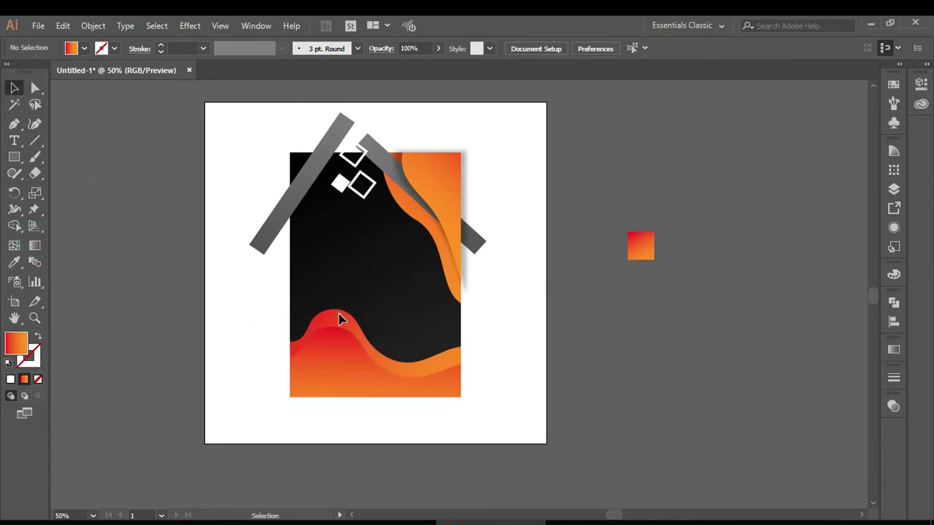
# Stretch the red-orange wave past both rectangle sides, then trim the outside strips.
pyautogui.click(338, 318)
pyautogui.moveTo(290, 353); pyautogui.dragTo(280, 353)
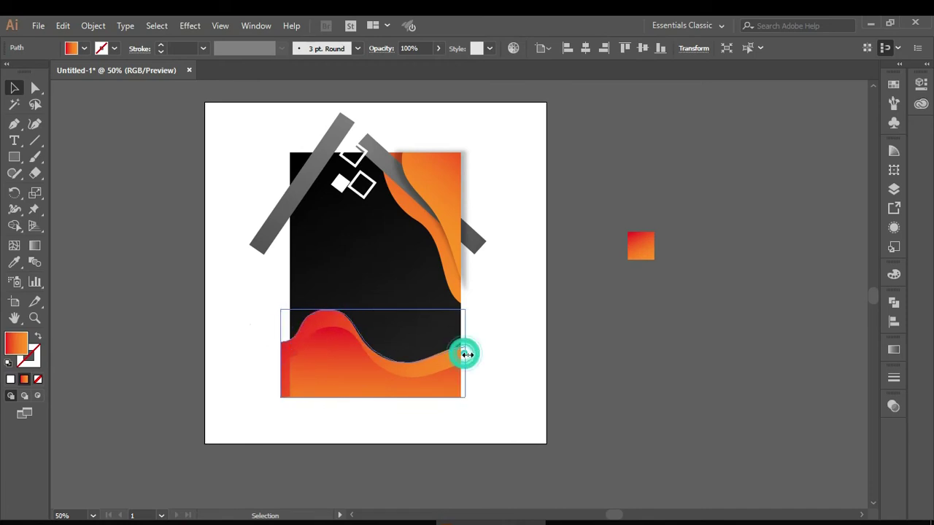
pyautogui.moveTo(466, 354); pyautogui.dragTo(474, 354)
pyautogui.moveTo(222, 296); pyautogui.dragTo(394, 361)
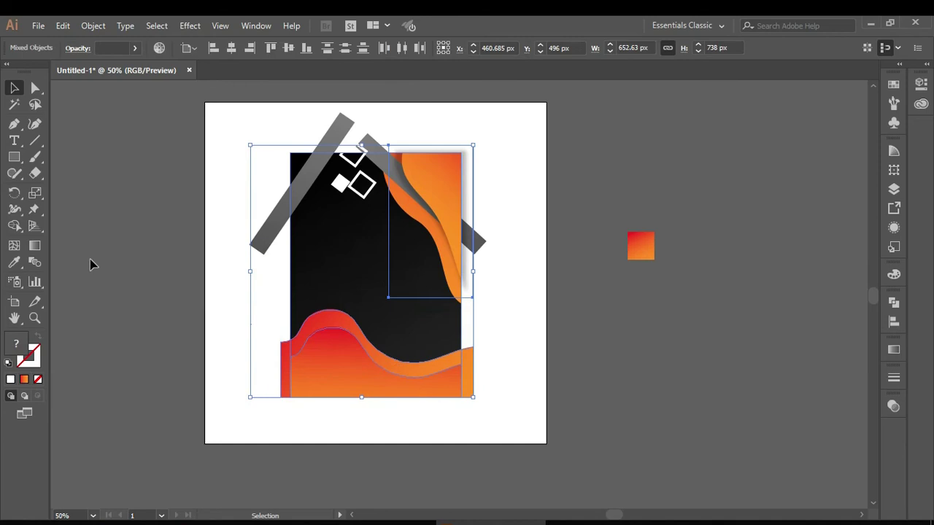
pyautogui.click(14, 226)
pyautogui.moveTo(260, 326); pyautogui.dragTo(286, 375)
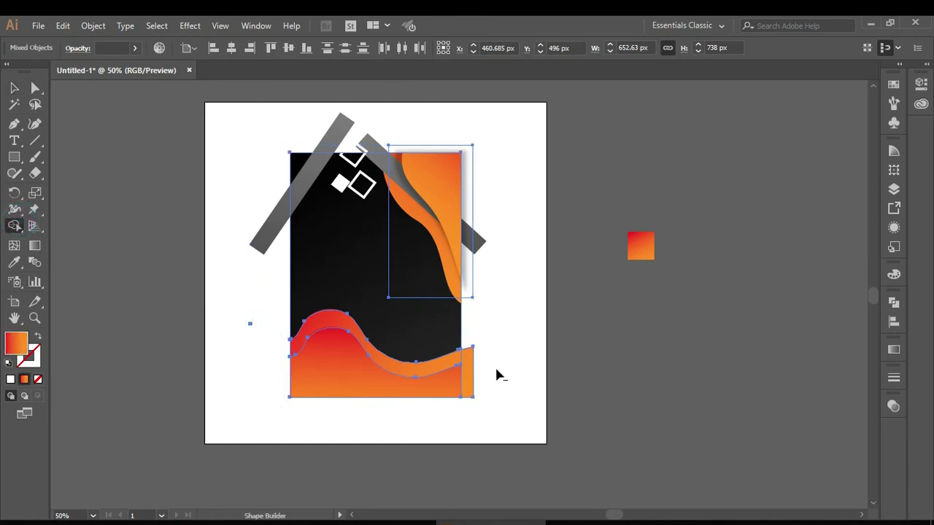
pyautogui.keyDown('alt'); pyautogui.click(469, 379); pyautogui.keyUp('alt')
pyautogui.click(16, 89)
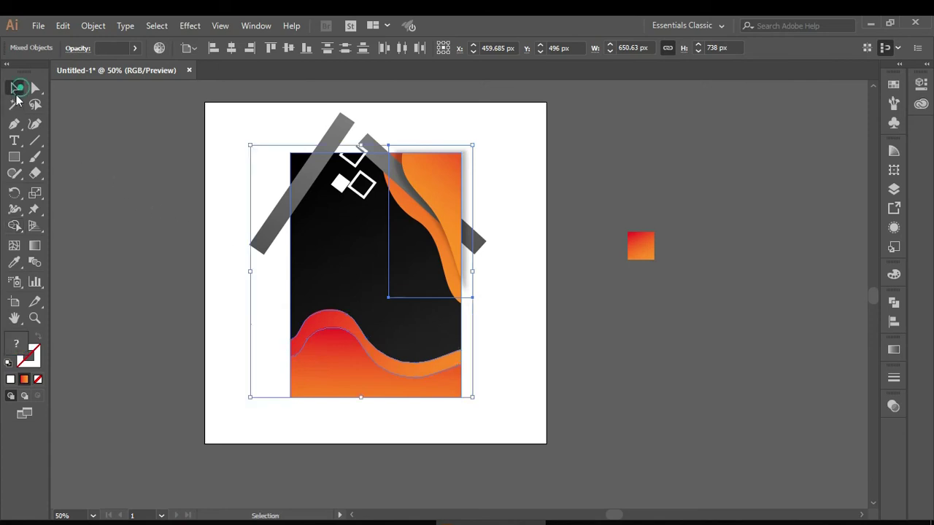
pyautogui.click(113, 239)
# Squash the orange and red hump waves to a lower height.
pyautogui.click(355, 369)
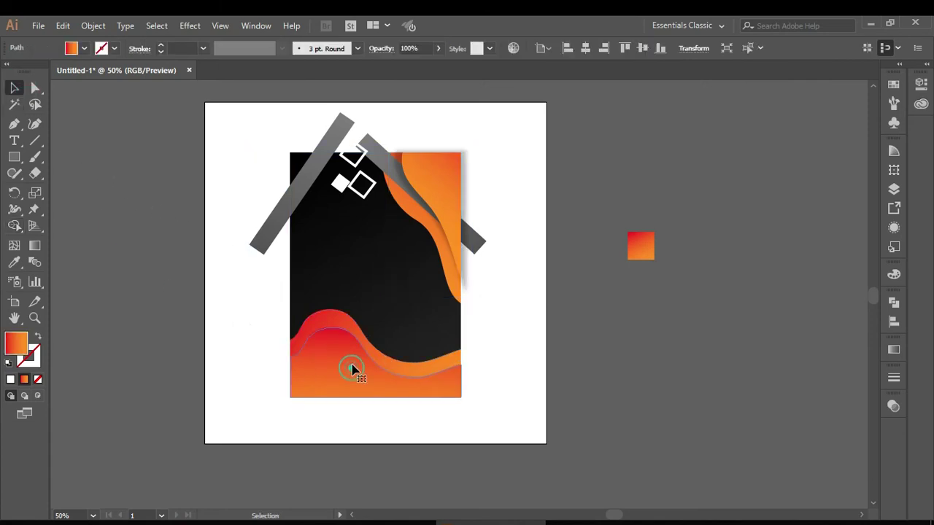
pyautogui.keyDown('shift'); pyautogui.click(337, 320); pyautogui.keyUp('shift')
pyautogui.moveTo(379, 313); pyautogui.dragTo(377, 329)
pyautogui.click(510, 328)
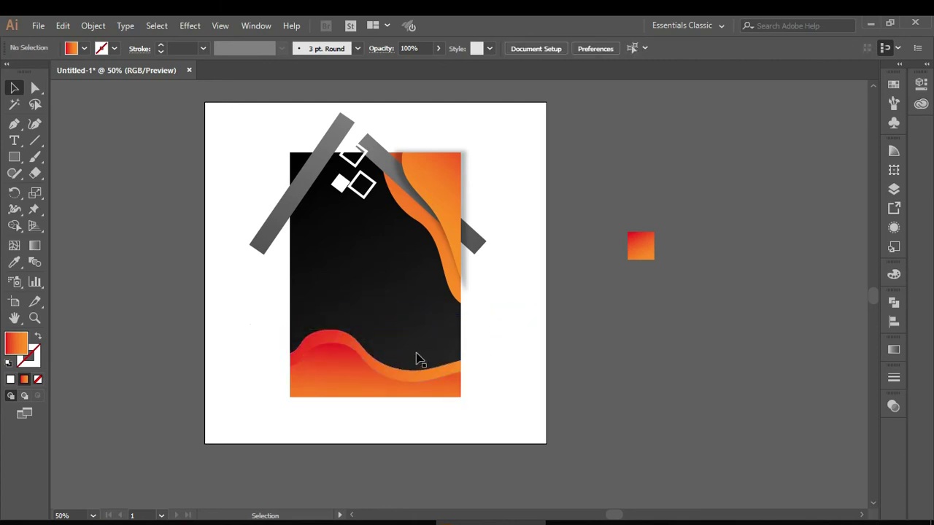
# Redraw the red wave's gradient vertically and shift it toward more orange.
pyautogui.click(336, 357)
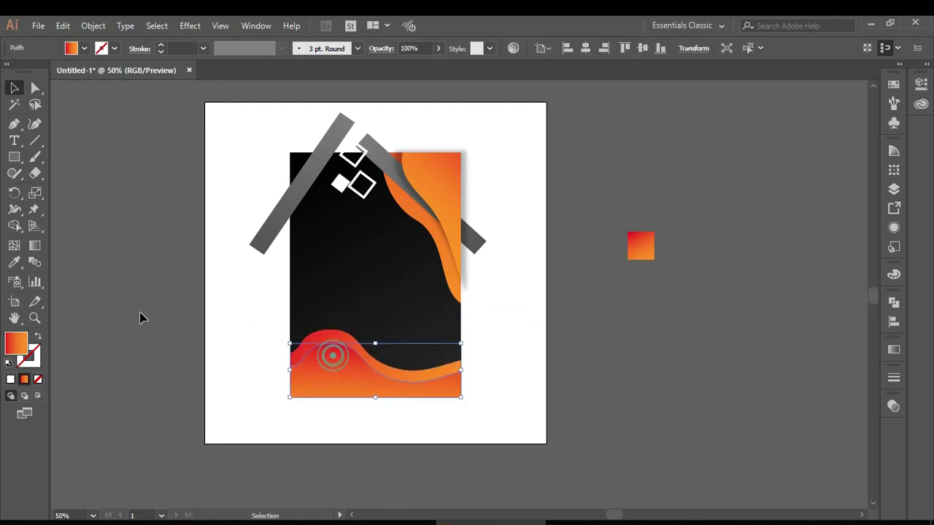
pyautogui.click(35, 246)
pyautogui.moveTo(372, 335); pyautogui.dragTo(377, 429)
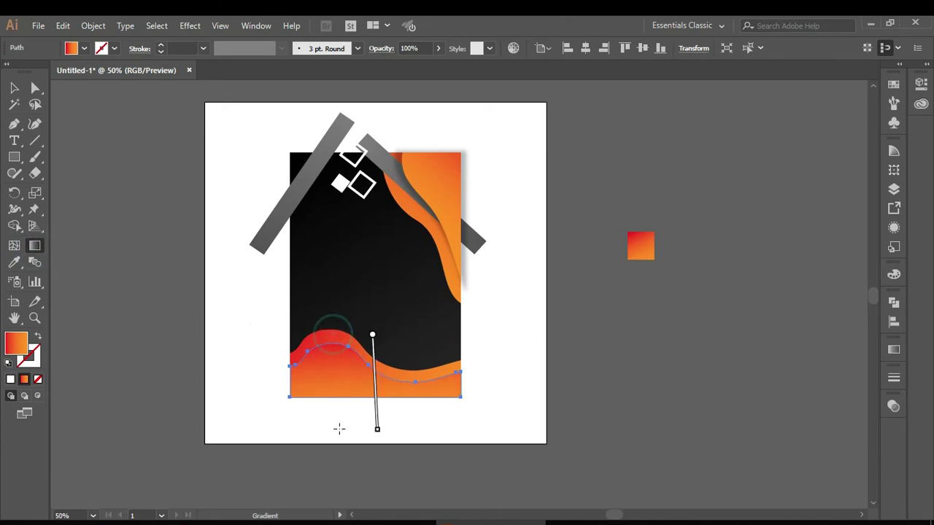
pyautogui.moveTo(367, 318)
pyautogui.mouseDown()
pyautogui.moveTo(379, 423)
pyautogui.moveTo(376, 311)
pyautogui.mouseUp()
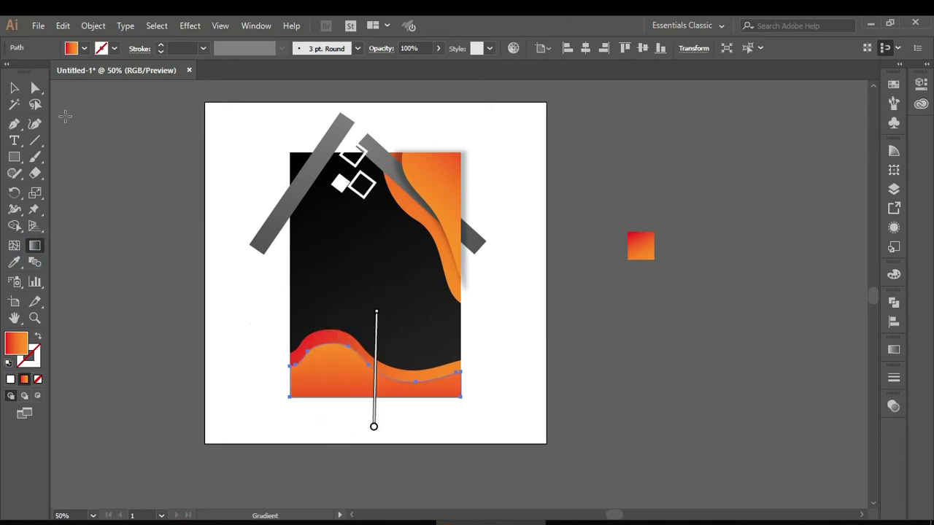
pyautogui.click(14, 87)
pyautogui.click(331, 334)
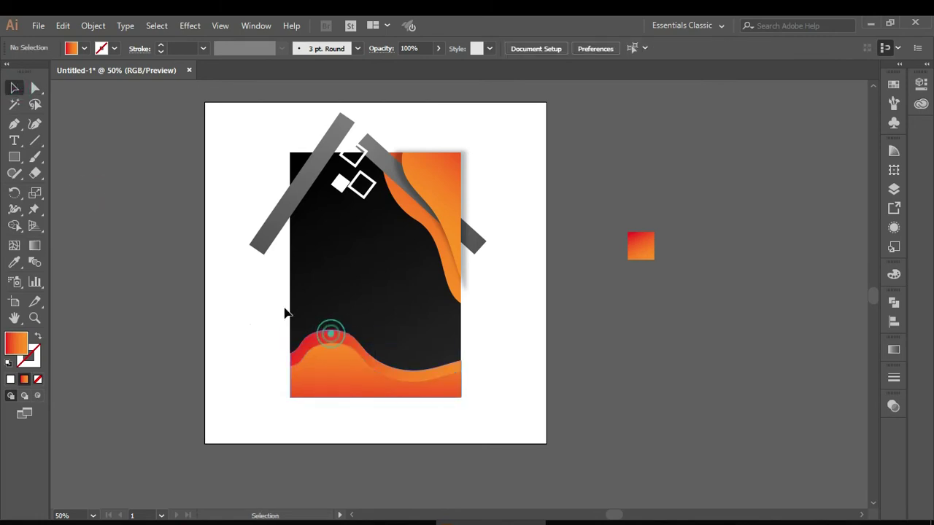
# Re-angle the front wave's gradient upward along a longer line so its crest shows orange.
pyautogui.click(35, 88)
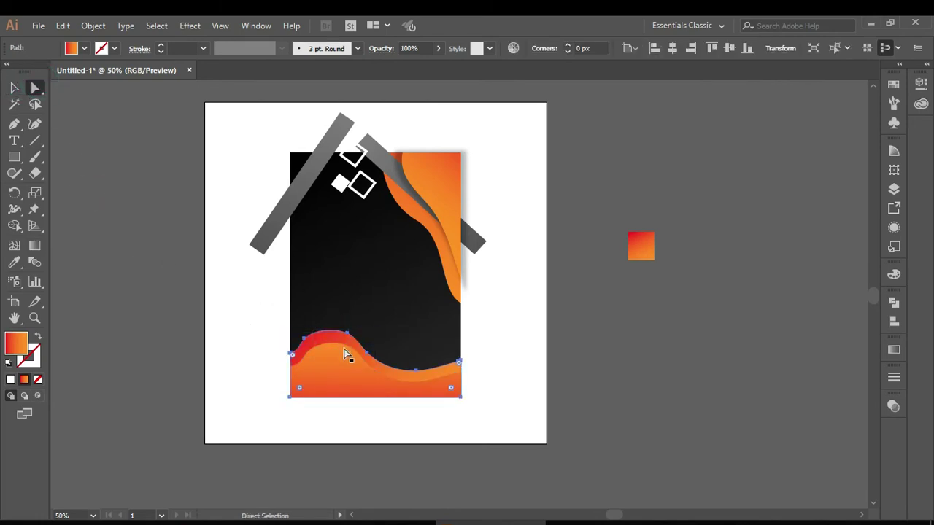
pyautogui.click(35, 246)
pyautogui.moveTo(339, 421); pyautogui.dragTo(333, 350)
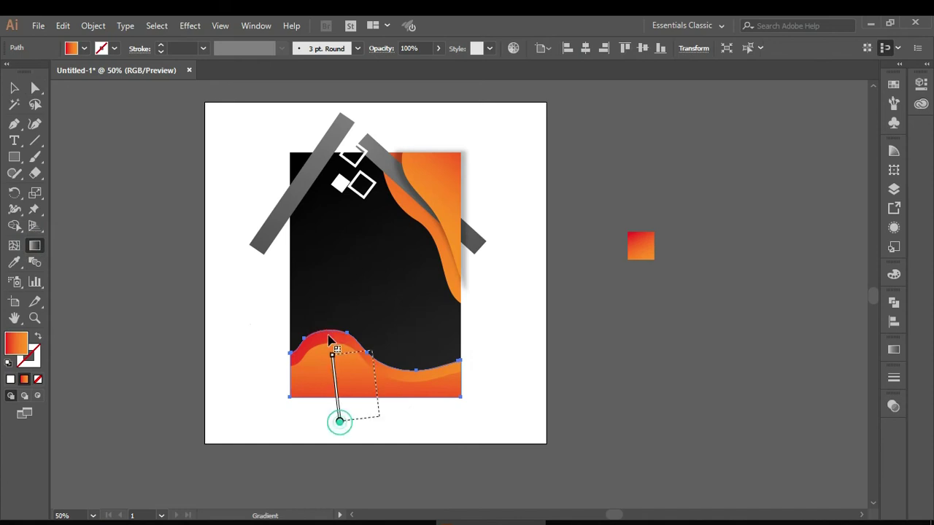
pyautogui.moveTo(378, 417); pyautogui.dragTo(367, 296)
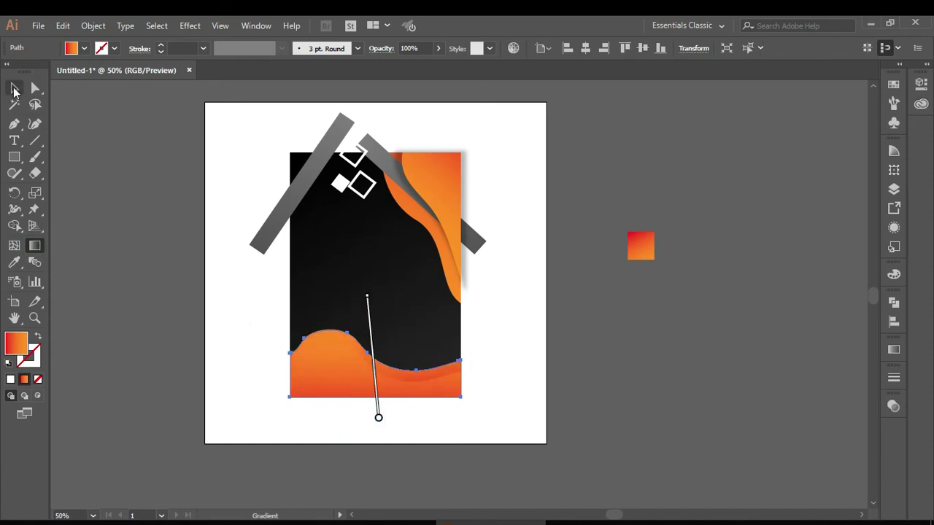
pyautogui.click(14, 88)
pyautogui.click(144, 229)
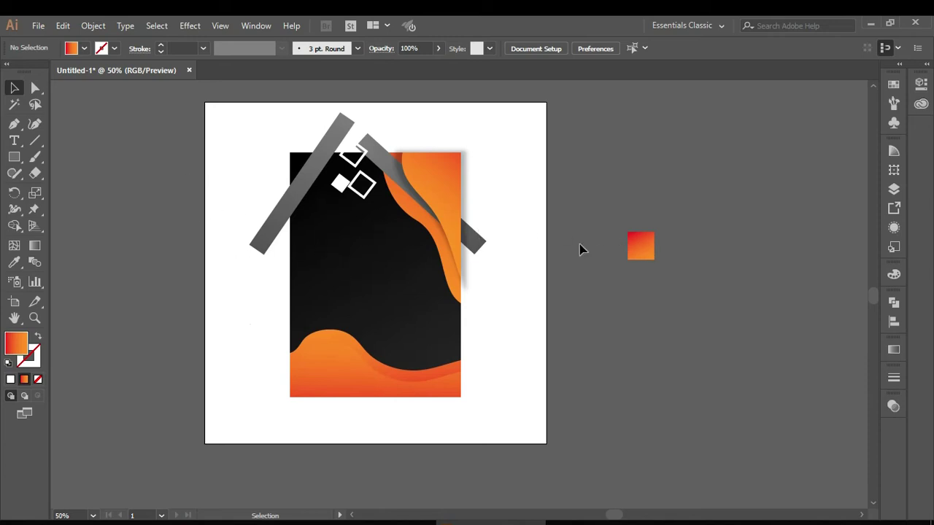
# Draw a rectangle beside the poster, round its top into a dome, rotate it to 131.81°.
pyautogui.click(14, 157)
pyautogui.moveTo(533, 171); pyautogui.dragTo(598, 265)
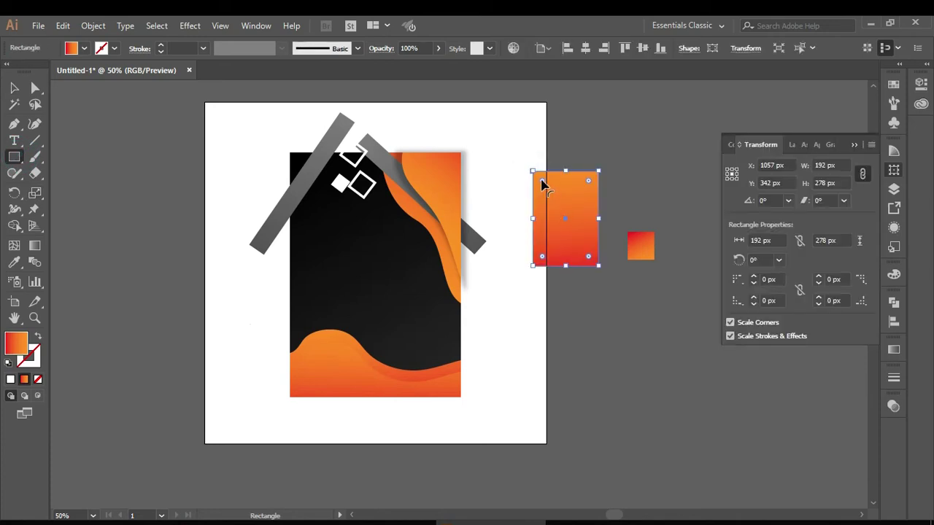
pyautogui.moveTo(542, 181); pyautogui.dragTo(566, 204)
pyautogui.click(14, 87)
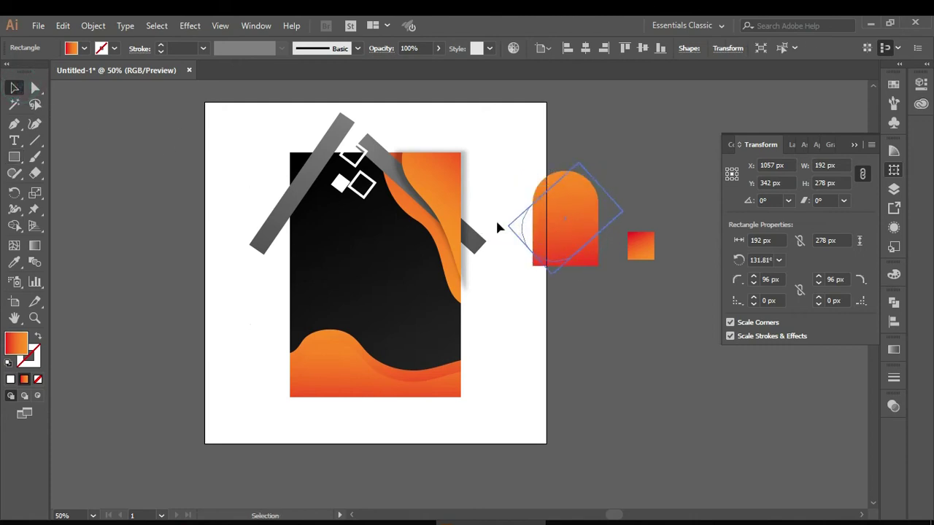
pyautogui.moveTo(602, 168); pyautogui.dragTo(495, 218)
# Give the dome the diagonal bar's grey fill and adjust its gradient position.
pyautogui.click(14, 263)
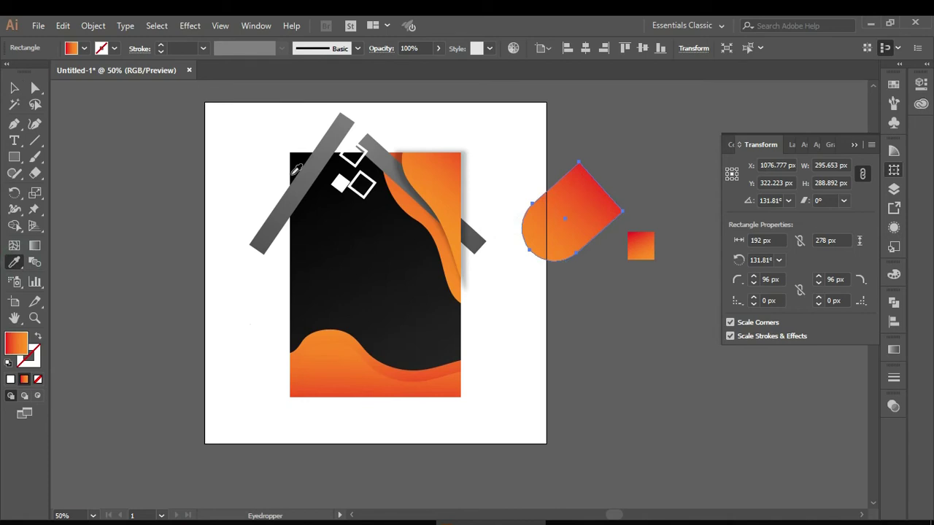
pyautogui.click(308, 176)
pyautogui.click(14, 87)
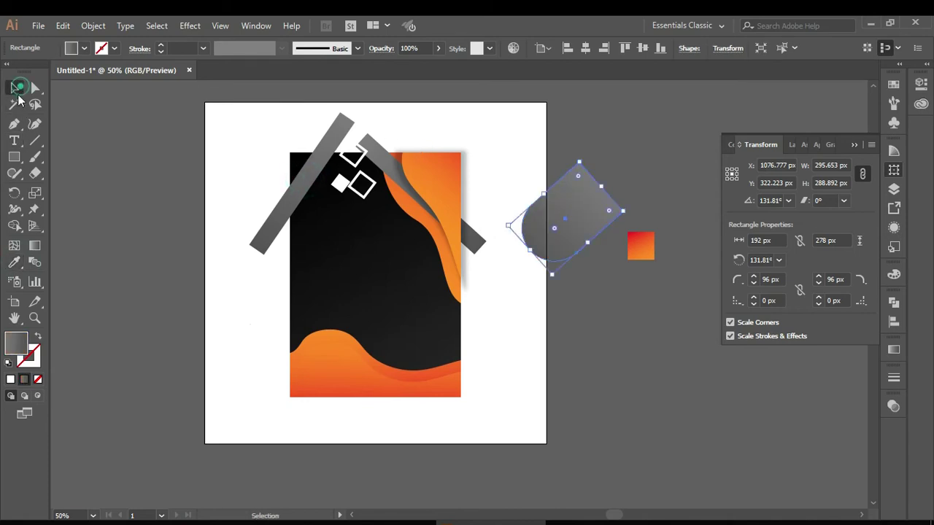
pyautogui.click(34, 246)
pyautogui.moveTo(508, 280); pyautogui.dragTo(527, 260)
pyautogui.click(14, 88)
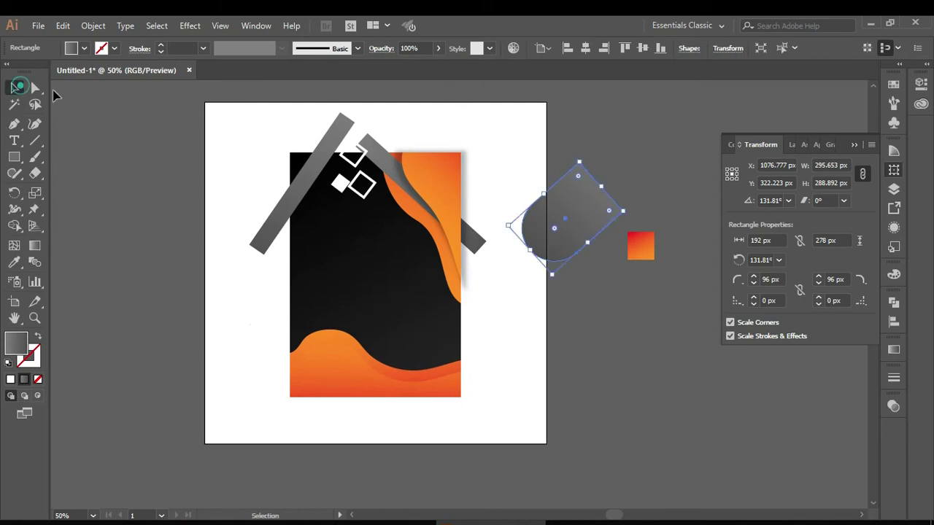
pyautogui.click(551, 114)
# Narrow the grey capsule, move it onto the poster's upper right, and round its corners further.
pyautogui.click(553, 195)
pyautogui.moveTo(580, 162); pyautogui.dragTo(608, 167)
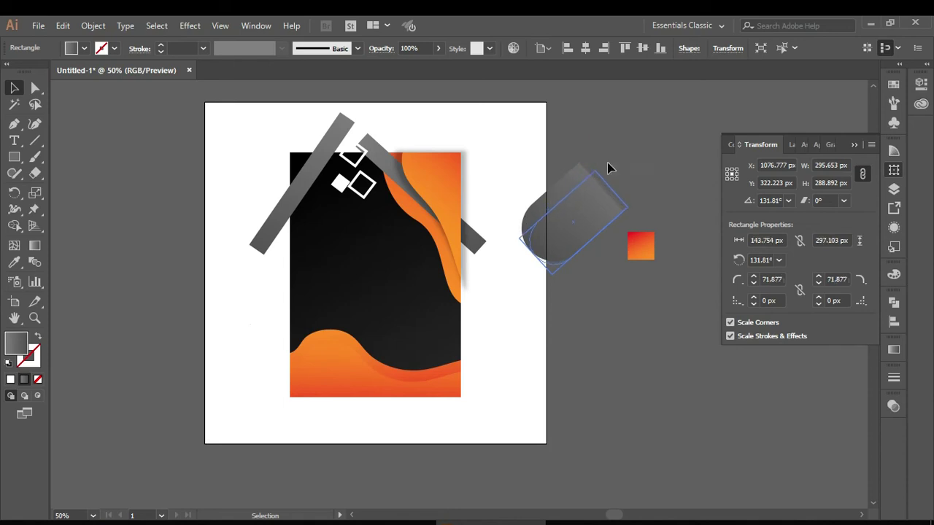
pyautogui.click(628, 146)
pyautogui.moveTo(589, 210)
pyautogui.mouseDown()
pyautogui.moveTo(412, 221)
pyautogui.moveTo(392, 212)
pyautogui.mouseUp()
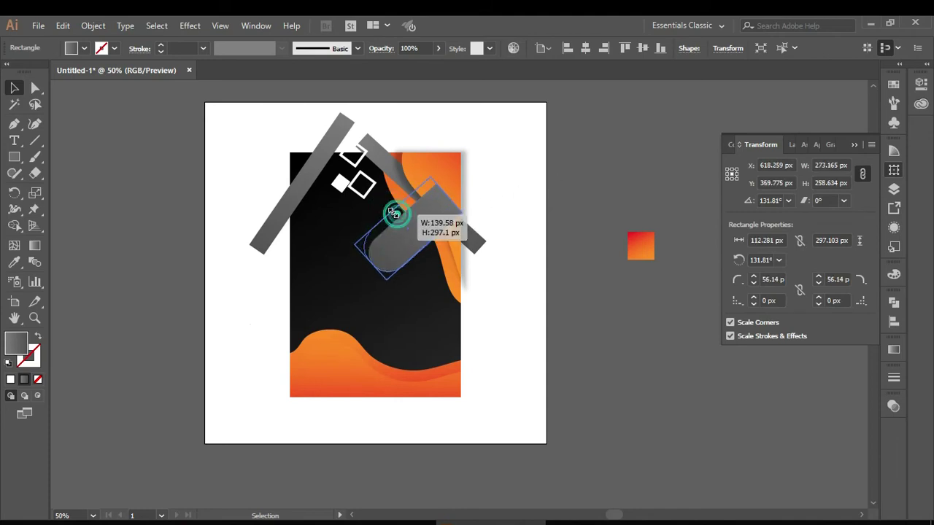
pyautogui.click(541, 162)
pyautogui.click(412, 217)
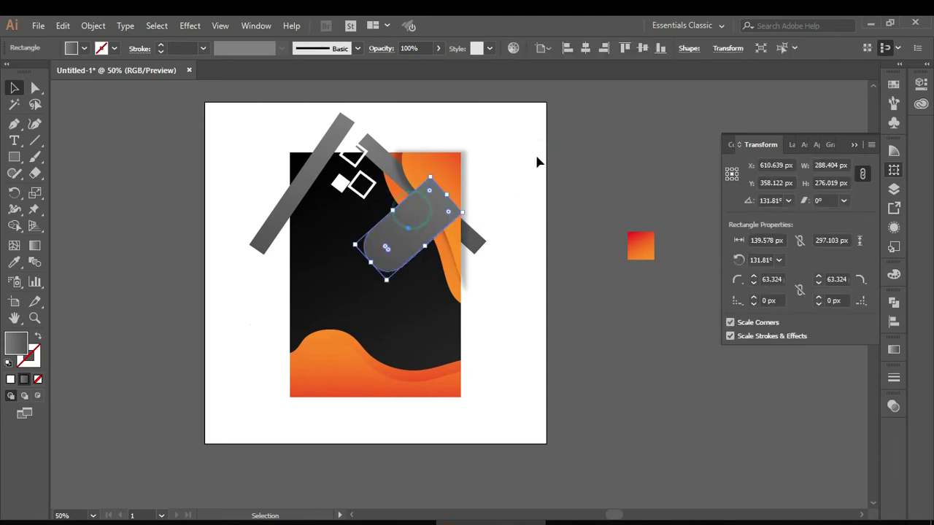
pyautogui.moveTo(412, 246); pyautogui.dragTo(414, 248)
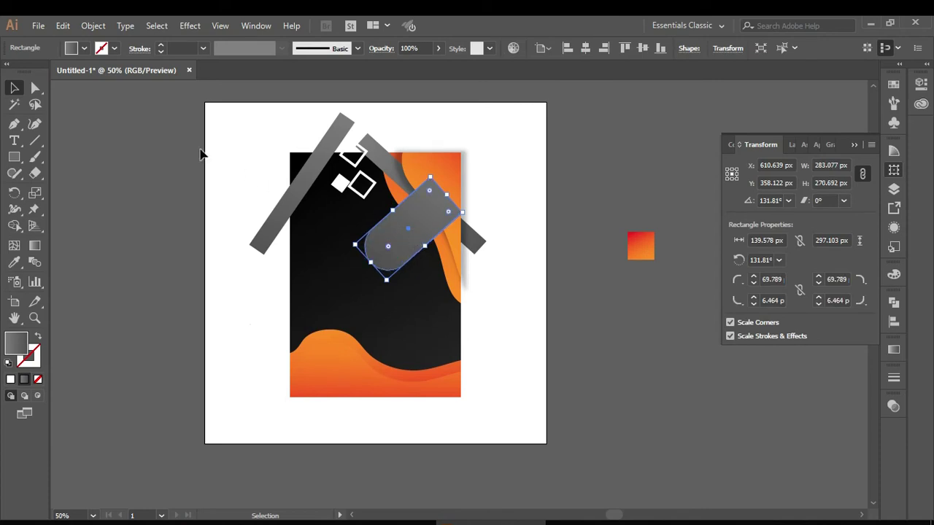
pyautogui.click(84, 113)
# Send the capsule behind the orange wave and rotate it to about 139°.
pyautogui.click(404, 221)
pyautogui.press('a')
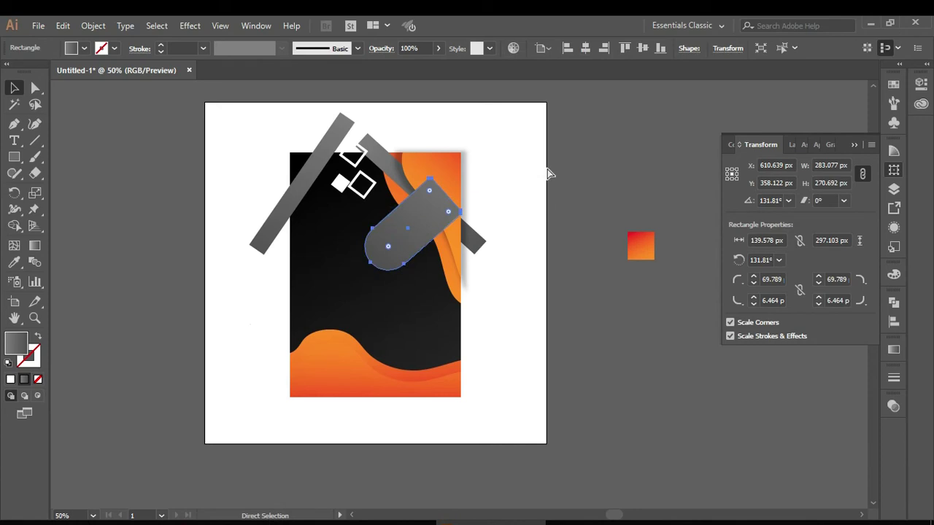
pyautogui.hotkey('ctrl', '[')
pyautogui.press('v')
pyautogui.moveTo(434, 173); pyautogui.dragTo(427, 169)
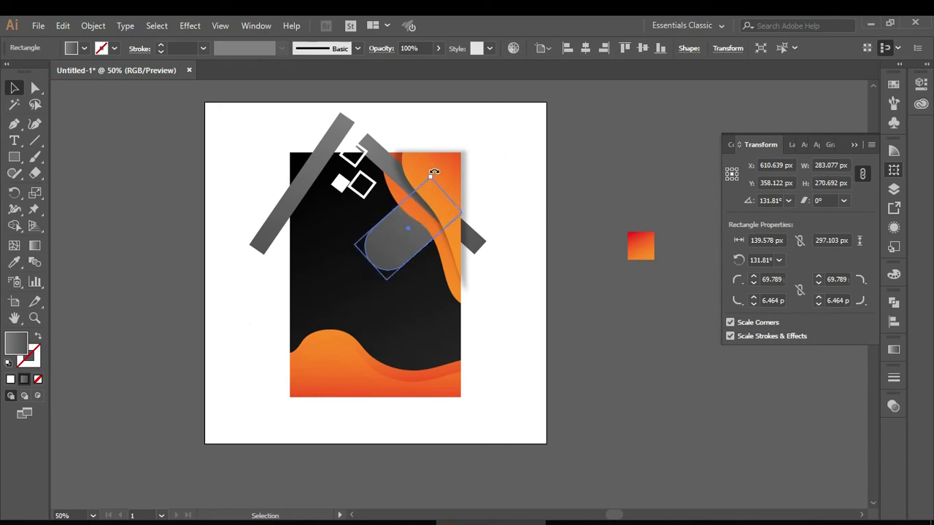
pyautogui.click(512, 160)
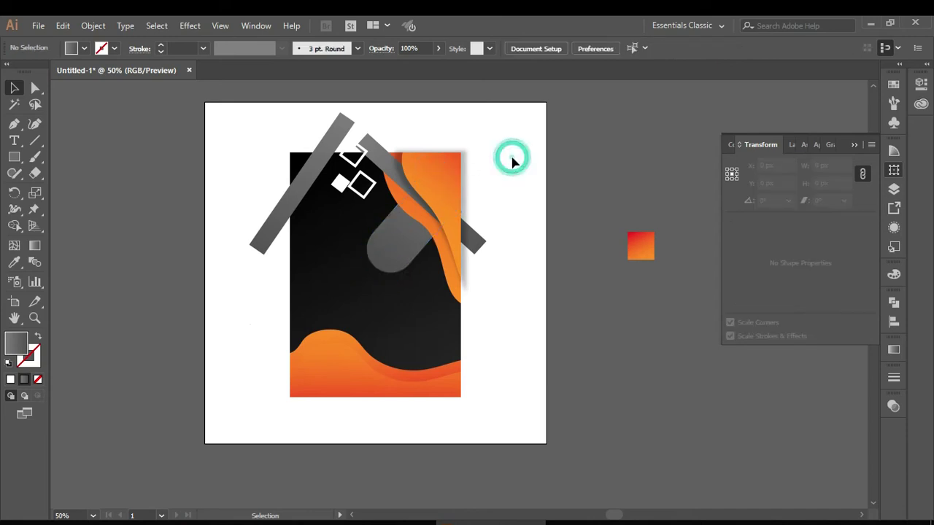
# Copy both white diamonds onto the lower orange wave and bring them to front.
pyautogui.click(854, 144)
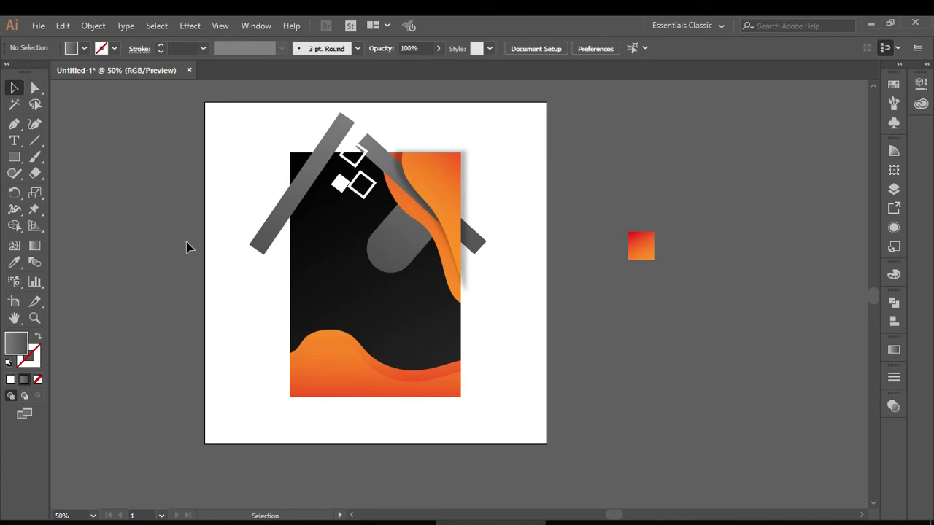
pyautogui.click(340, 185)
pyautogui.keyDown('shift'); pyautogui.click(359, 197); pyautogui.keyUp('shift')
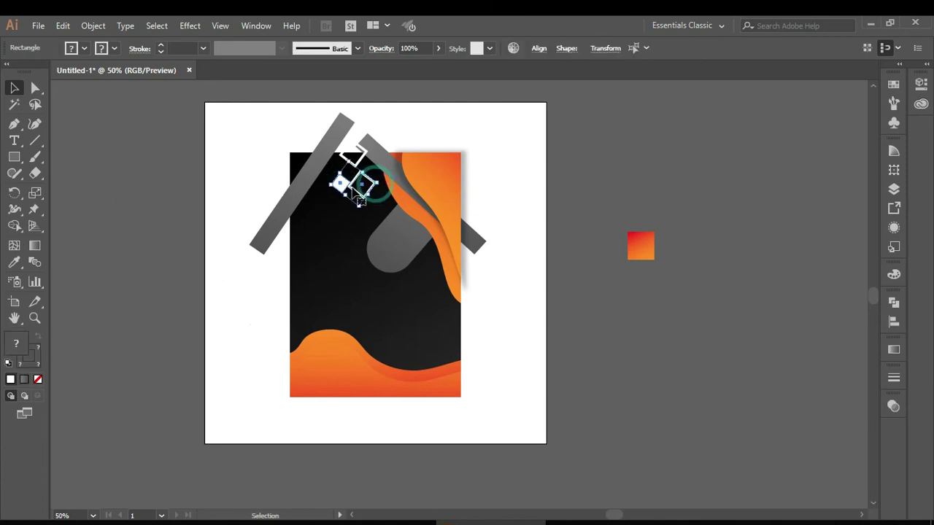
pyautogui.moveTo(337, 188); pyautogui.dragTo(329, 367)
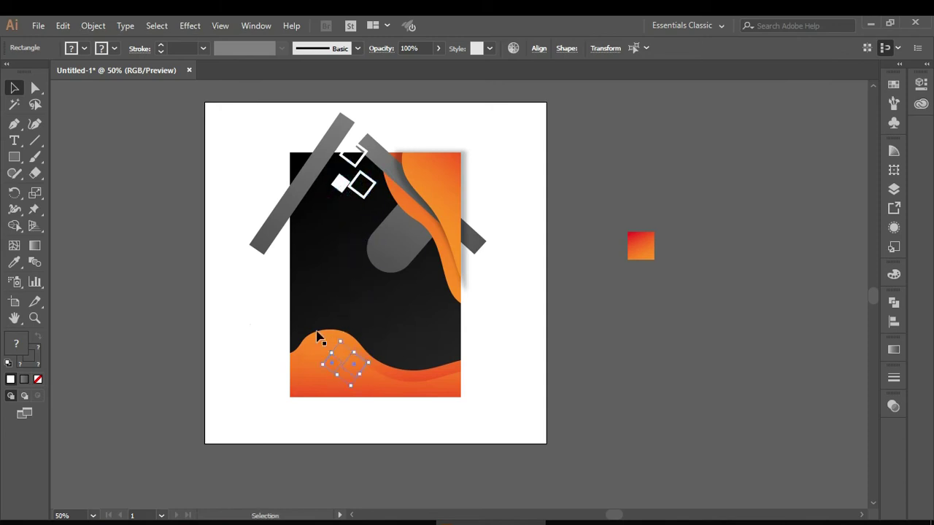
pyautogui.rightClick(167, 280)
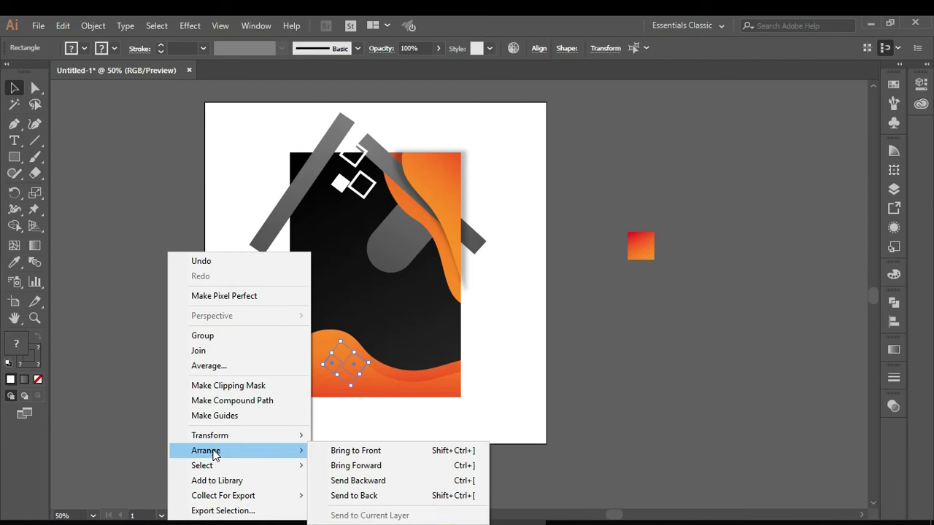
pyautogui.click(332, 449)
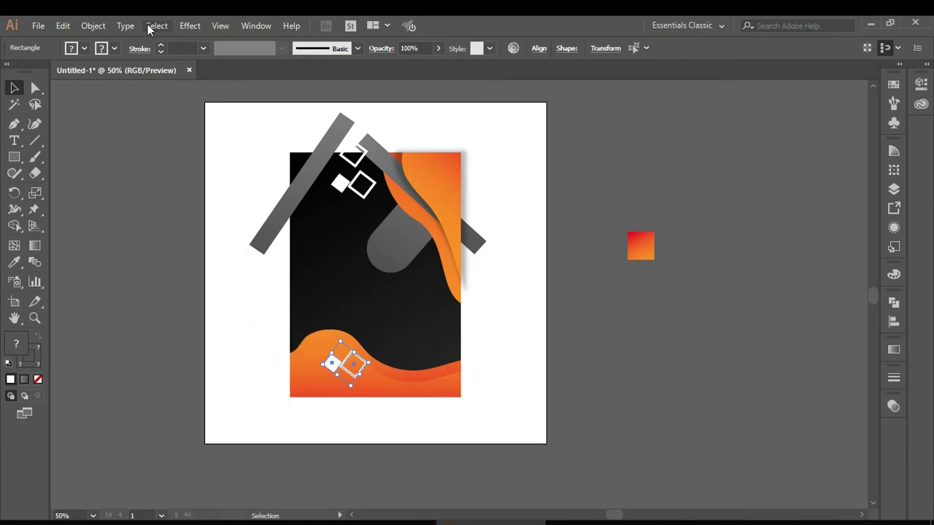
# Apply a 75% Multiply drop shadow with 7 px offsets to the diamond copies.
pyautogui.click(189, 25)
pyautogui.moveTo(207, 180)
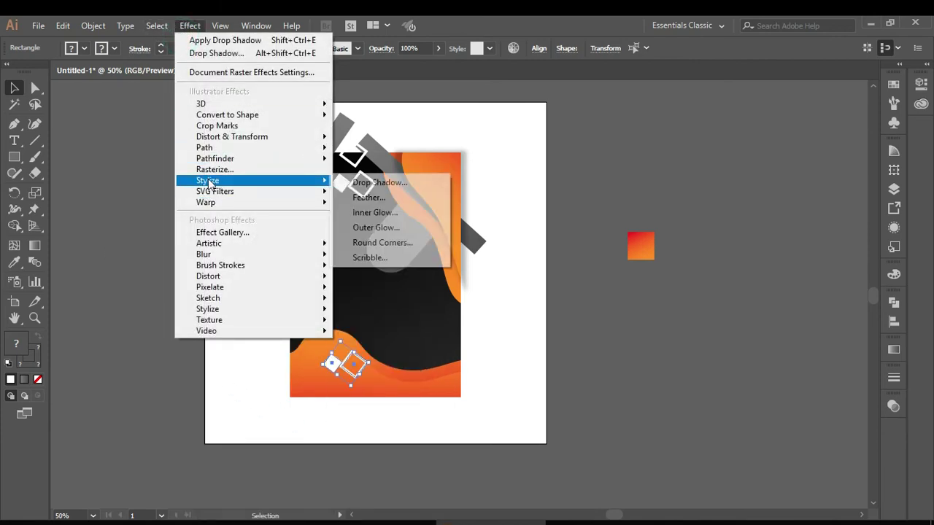
pyautogui.click(388, 182)
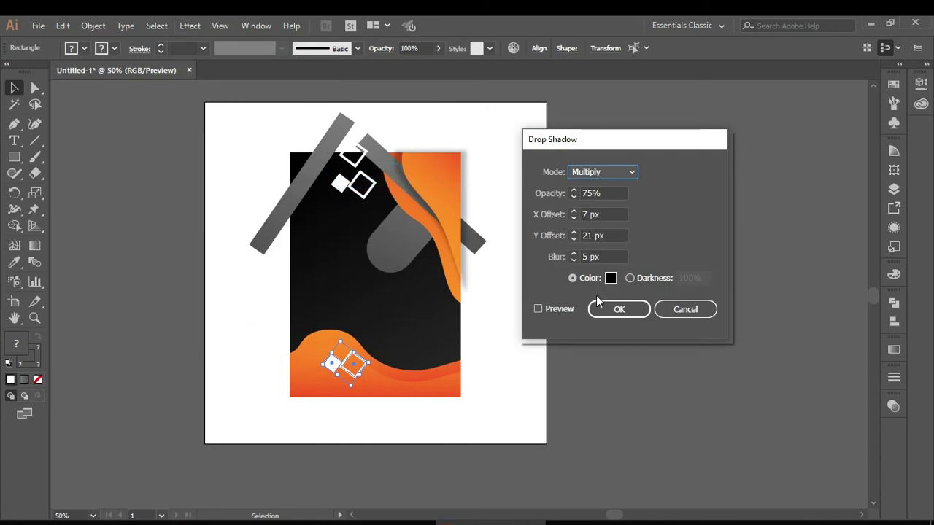
pyautogui.click(538, 309)
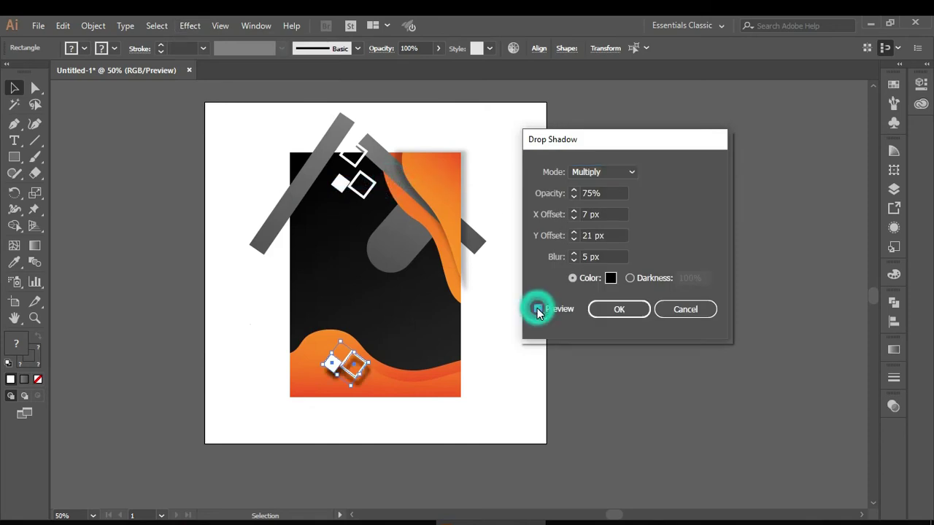
pyautogui.doubleClick(591, 237)
pyautogui.write('7')
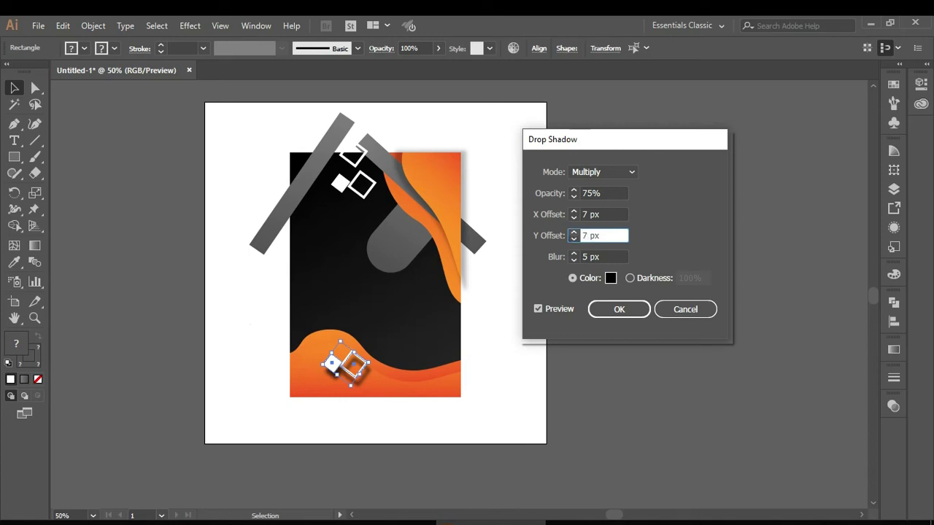
pyautogui.click(544, 310)
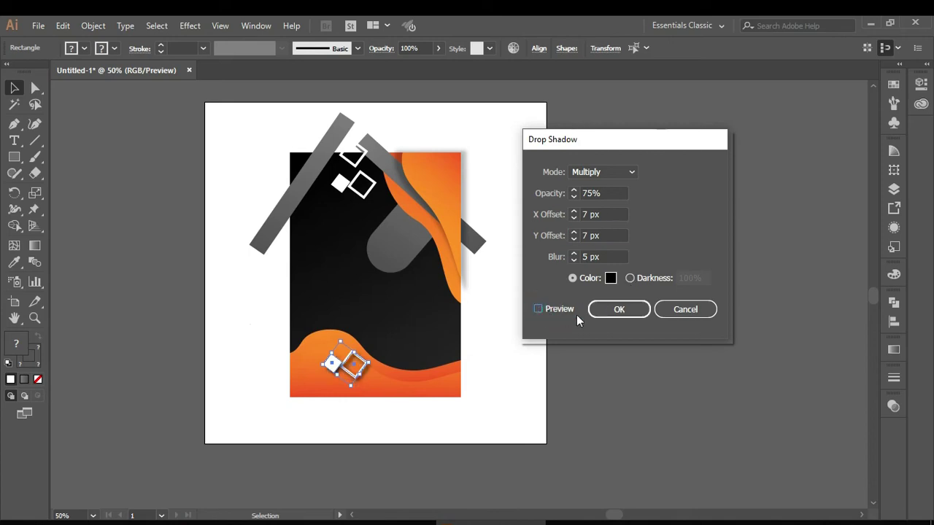
pyautogui.click(617, 315)
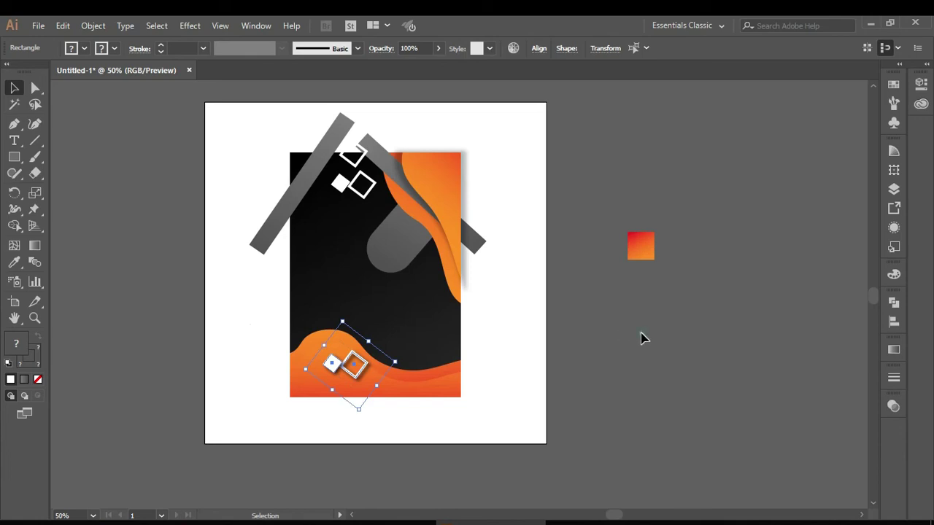
pyautogui.click(640, 337)
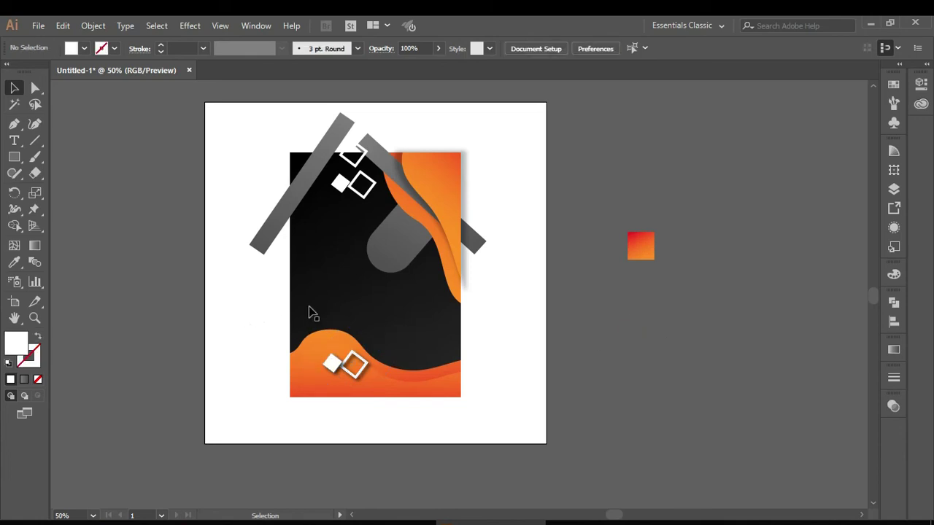
# Copy the left gray bar to the lower right corner and bring the copy in front of the wave.
pyautogui.scroll(1, 356, 293)
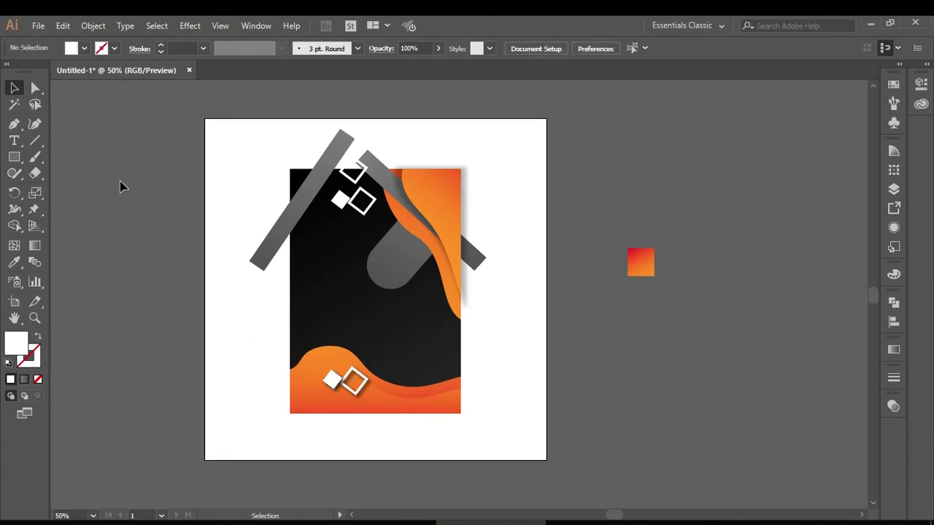
pyautogui.click(14, 140)
pyautogui.scroll(-2, 237, 155)
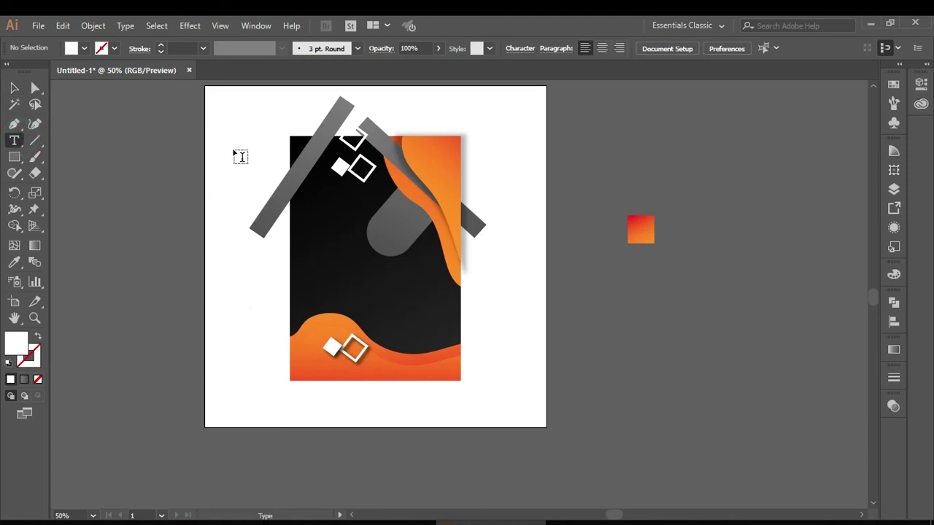
pyautogui.click(14, 87)
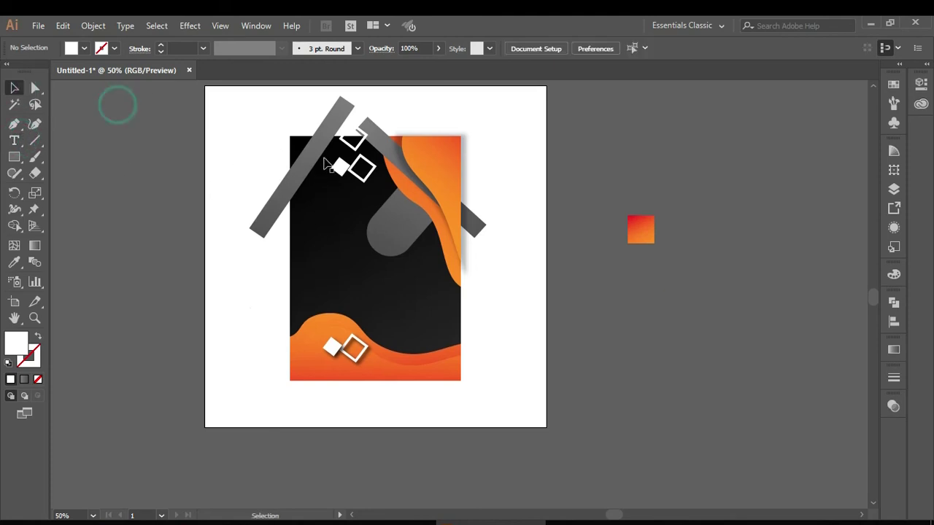
pyautogui.moveTo(304, 169); pyautogui.dragTo(453, 358)
pyautogui.click(513, 334)
pyautogui.click(472, 327)
pyautogui.rightClick(550, 256)
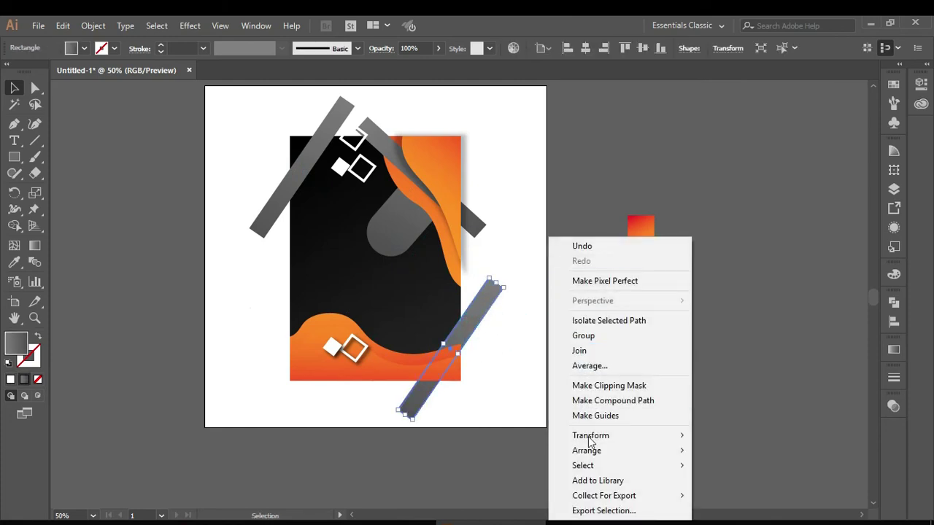
pyautogui.moveTo(586, 450)
pyautogui.click(752, 449)
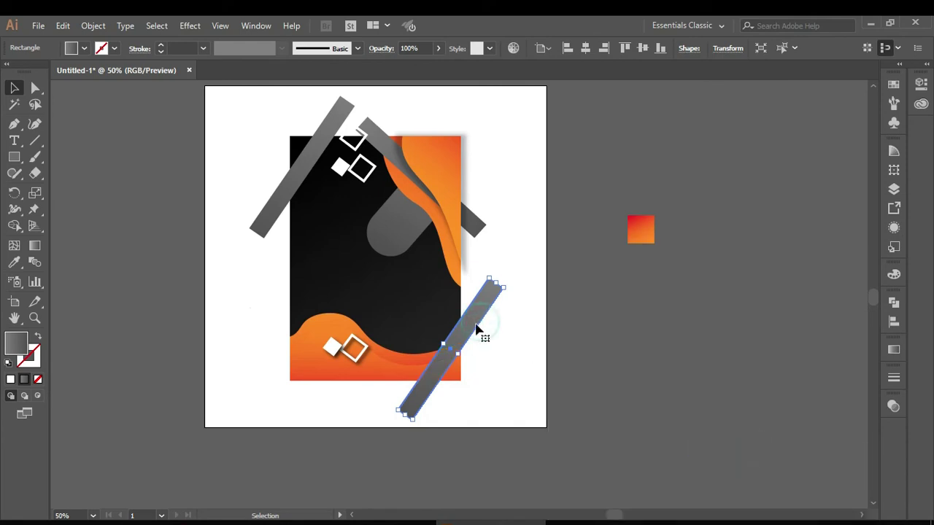
# Realign the copied bar's gradient so it runs along the bar.
pyautogui.click(519, 314)
pyautogui.click(479, 324)
pyautogui.click(34, 247)
pyautogui.moveTo(467, 328); pyautogui.dragTo(484, 296)
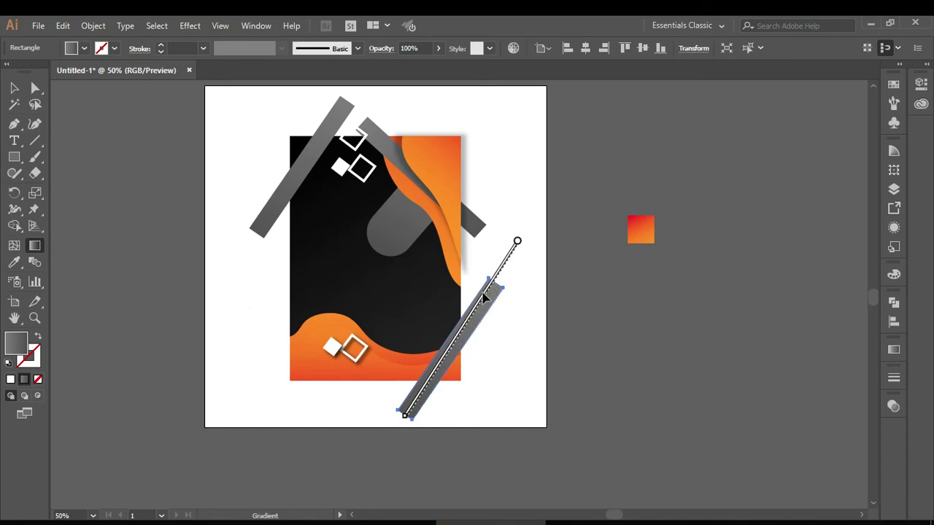
pyautogui.click(15, 87)
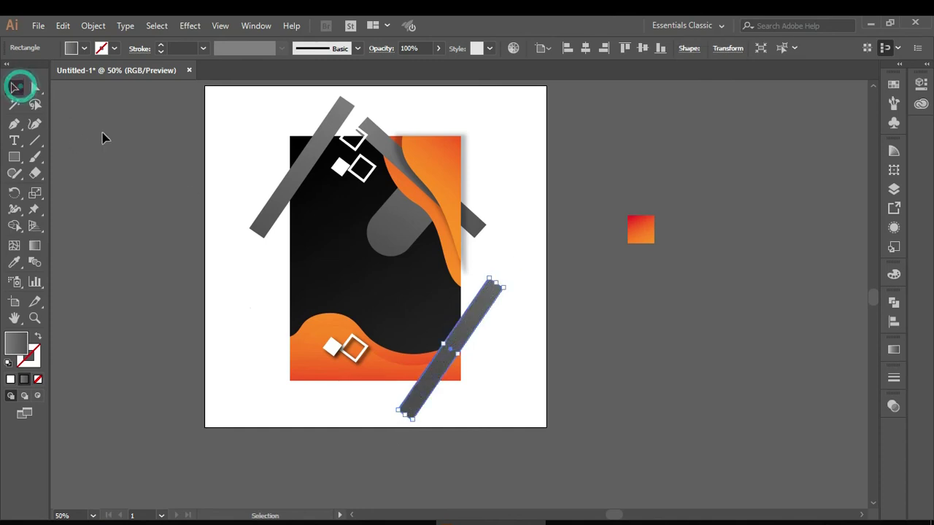
pyautogui.click(102, 134)
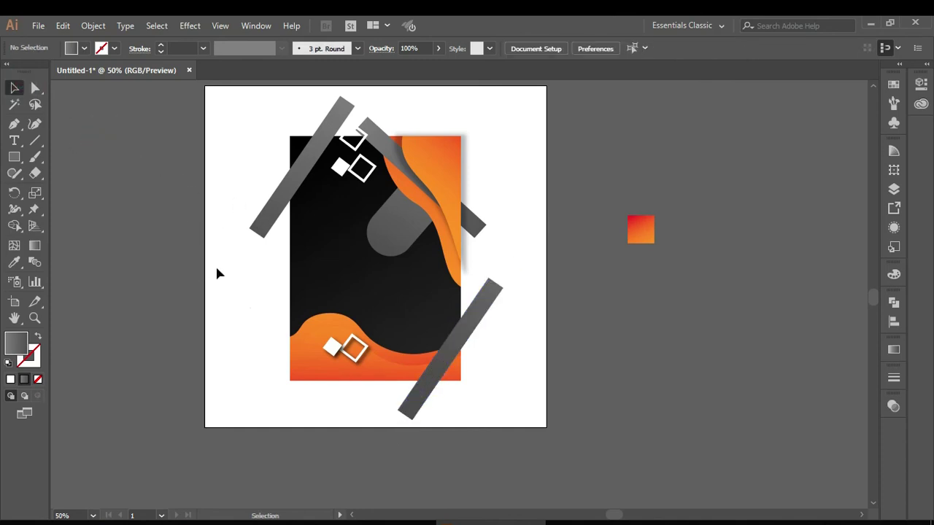
pyautogui.scroll(1, 217, 268)
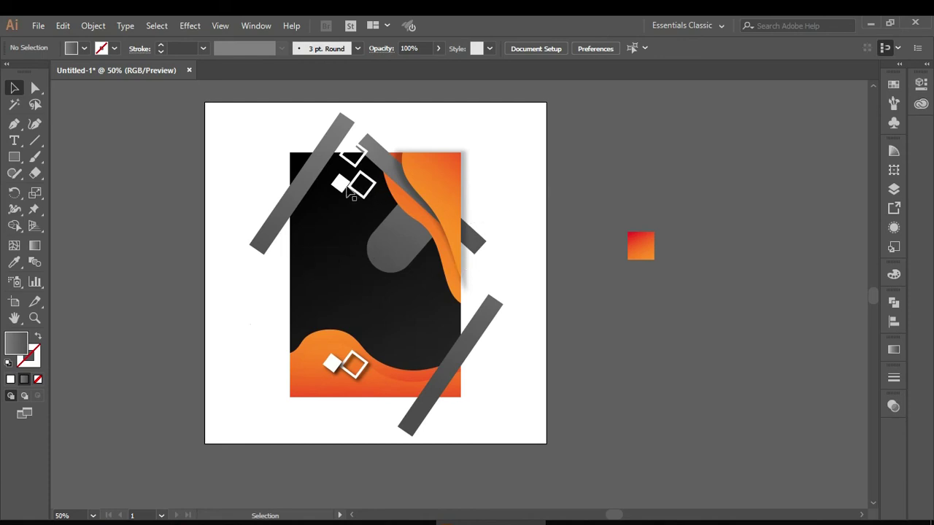
# Alt-drag a smaller copy of the bottom diamond pair onto the grey shape and nudge it to the top.
pyautogui.click(334, 366)
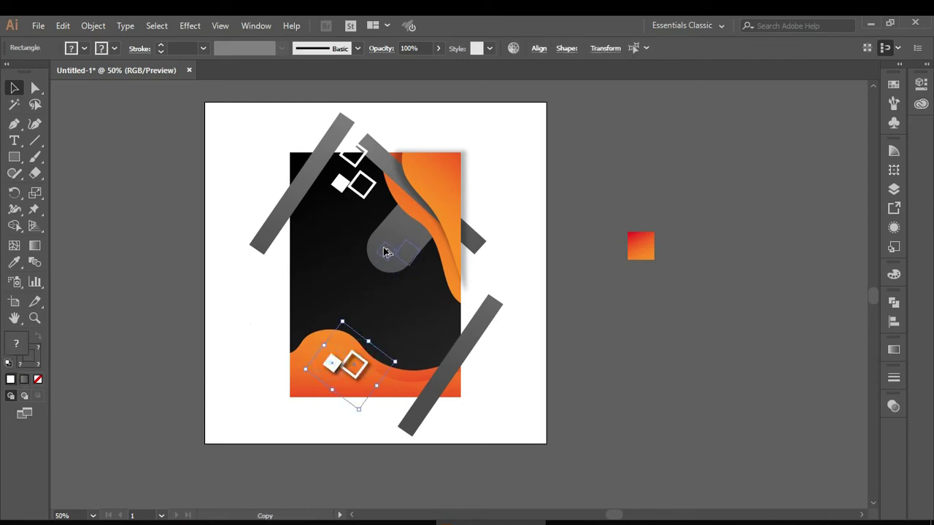
pyautogui.moveTo(340, 352)
pyautogui.mouseDown()
pyautogui.moveTo(394, 224)
pyautogui.moveTo(400, 233)
pyautogui.mouseUp()
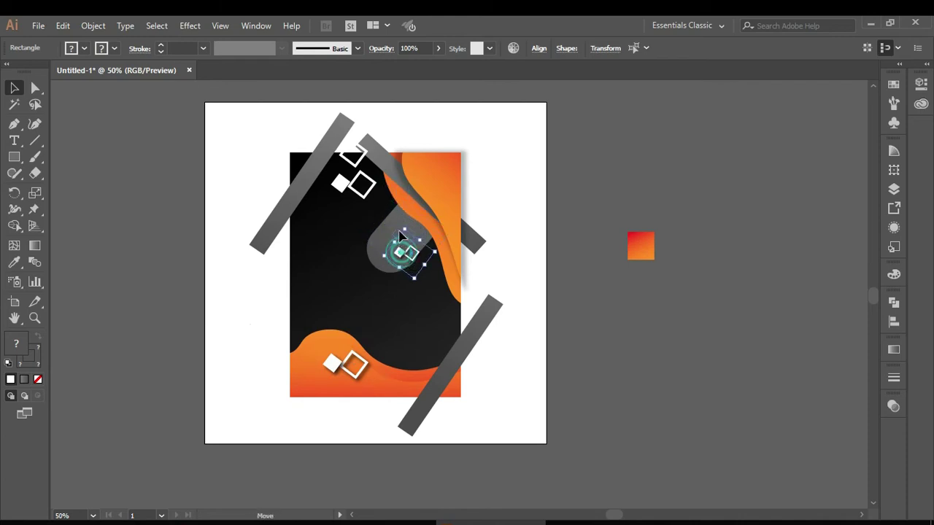
pyautogui.hotkey('shift', 'Up')
pyautogui.hotkey('shift', 'Up')
pyautogui.hotkey('shift', 'Up')
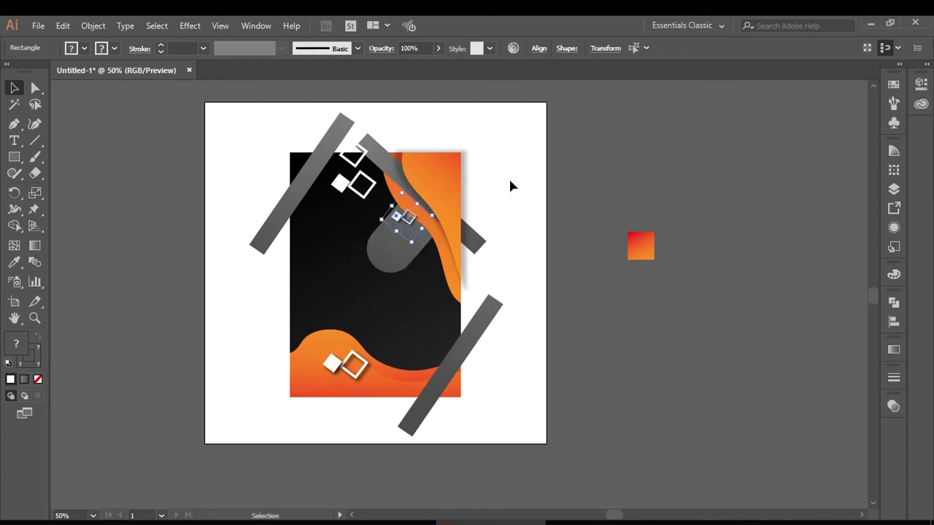
pyautogui.click(511, 184)
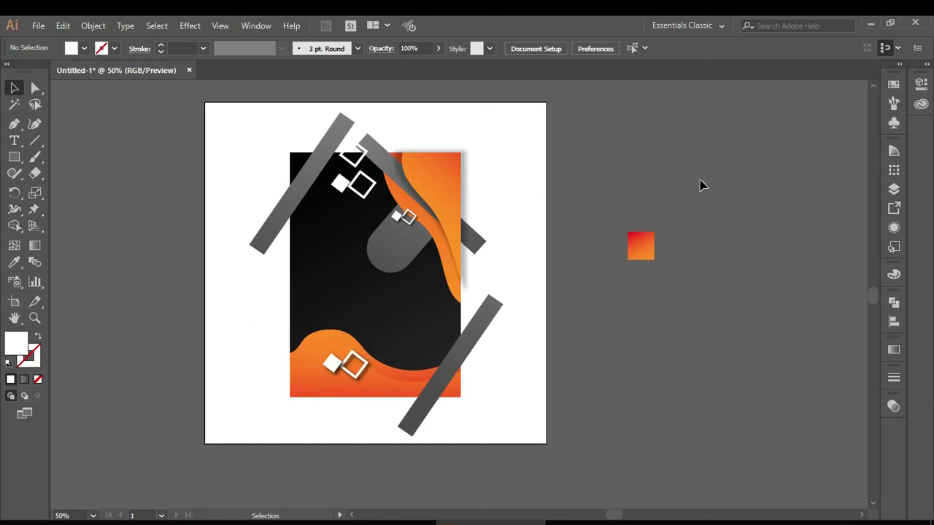
# Set the grey shape's right gradient stop to black and reverse the gradient.
pyautogui.click(408, 257)
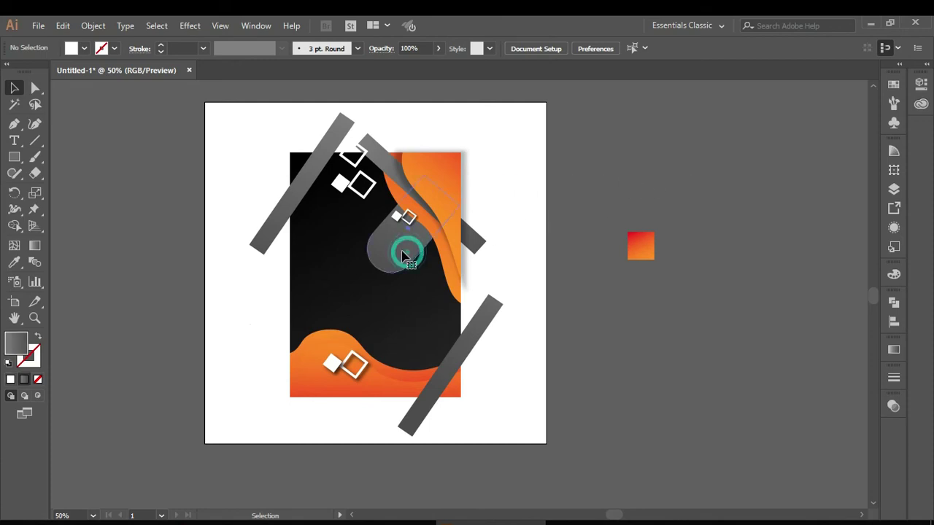
pyautogui.click(891, 408)
pyautogui.click(893, 349)
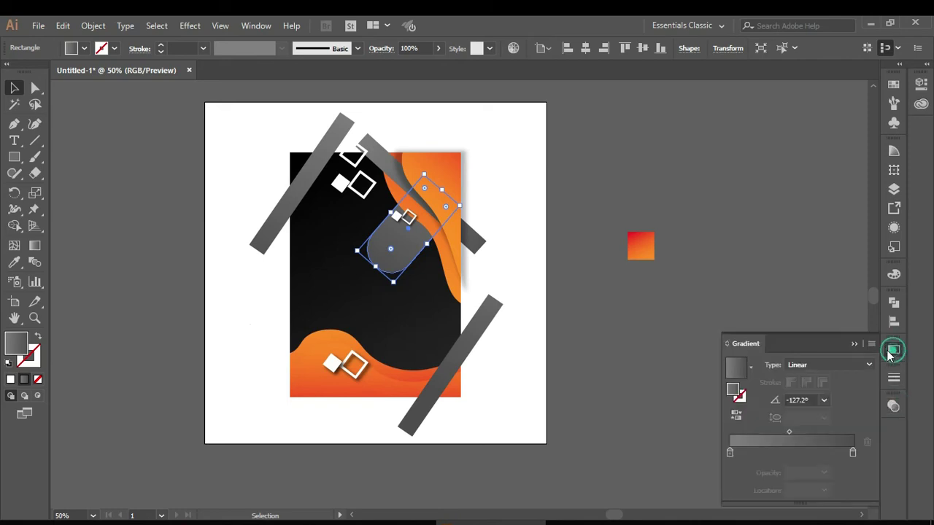
pyautogui.click(853, 452)
pyautogui.doubleClick(853, 452)
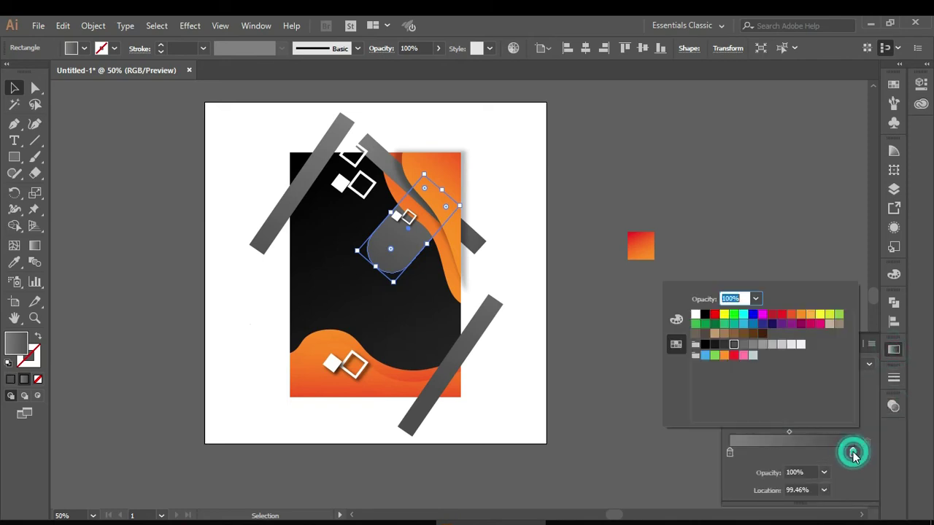
pyautogui.click(705, 345)
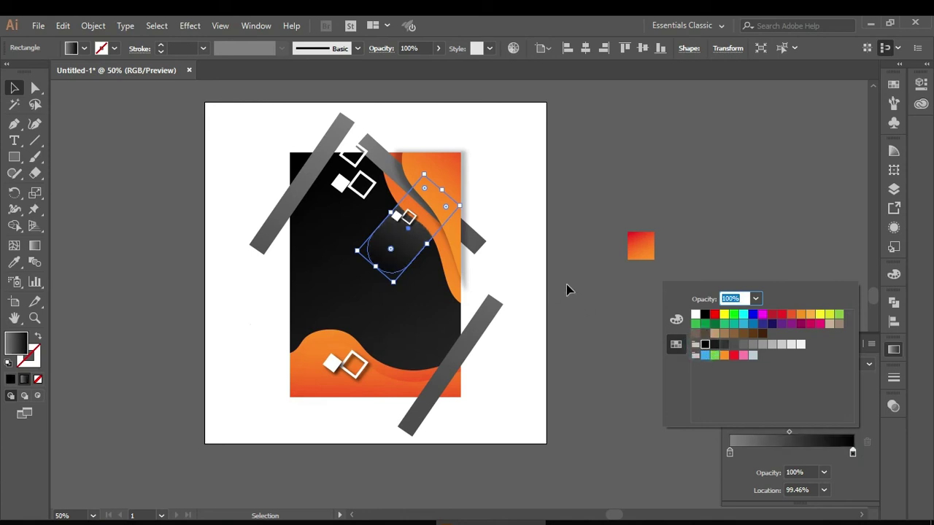
pyautogui.click(808, 243)
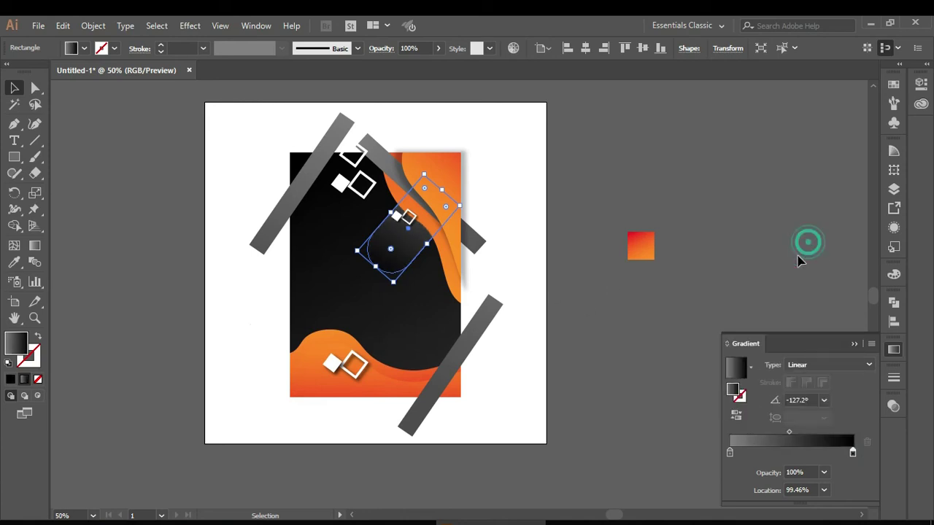
pyautogui.click(735, 415)
# Redraw the gradient diagonally across the grey shape so it darkens toward the top.
pyautogui.click(34, 246)
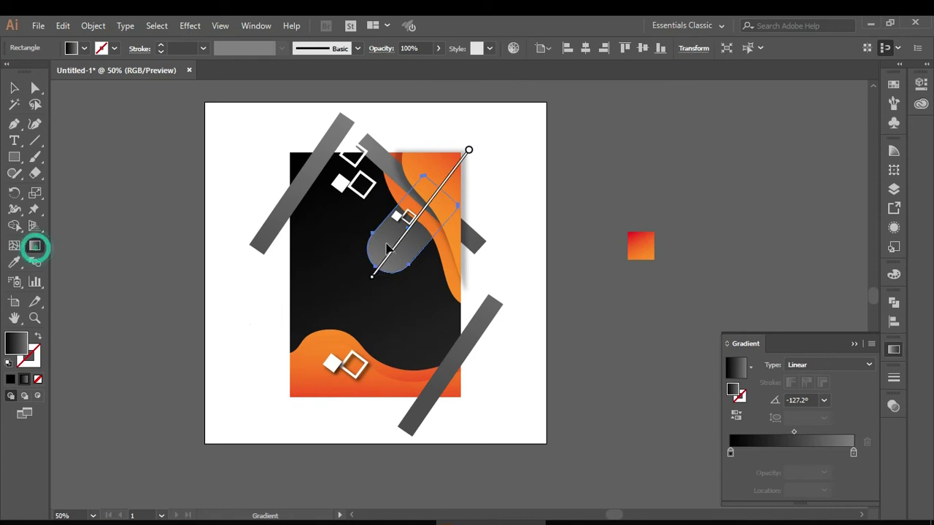
pyautogui.moveTo(436, 196); pyautogui.dragTo(411, 231)
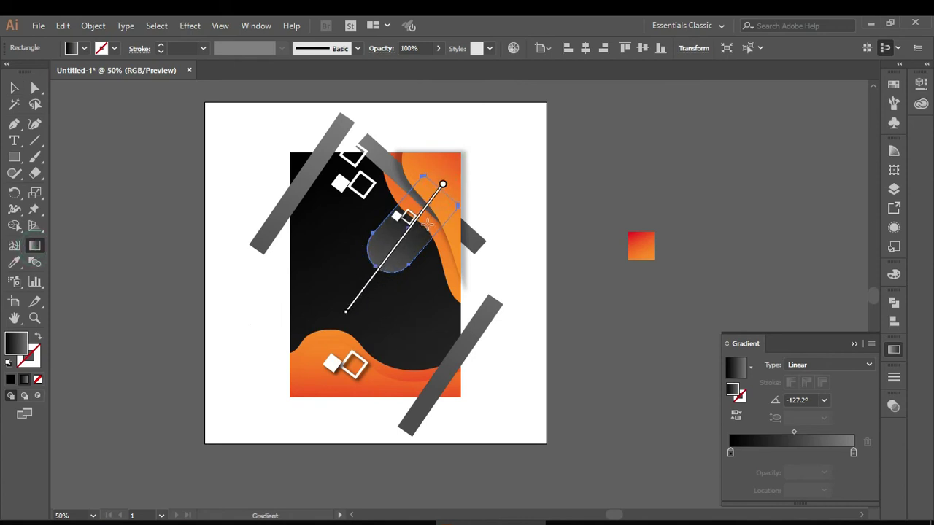
pyautogui.moveTo(390, 251); pyautogui.dragTo(383, 260)
pyautogui.click(13, 88)
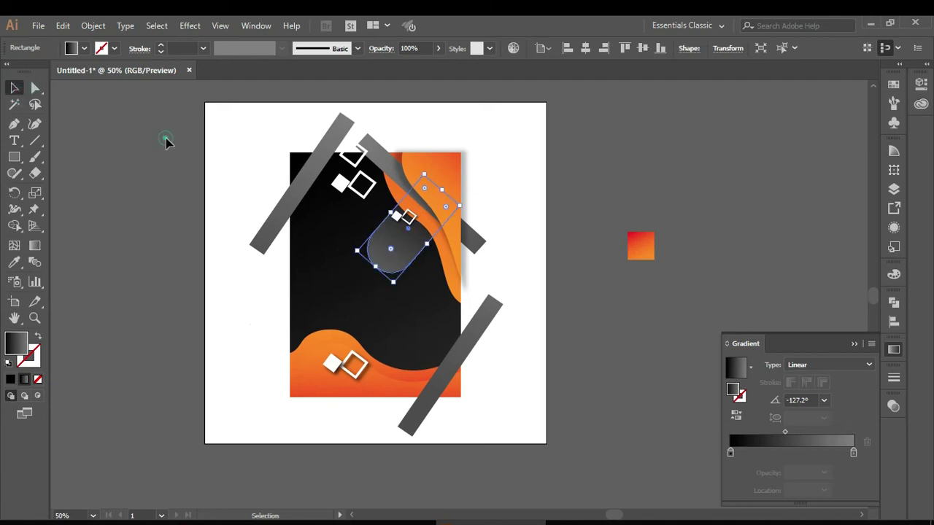
pyautogui.click(176, 177)
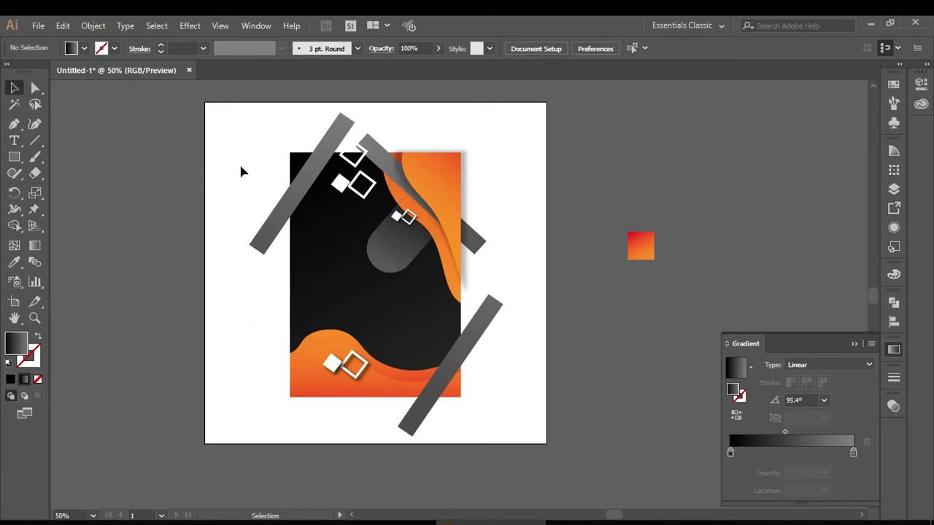
pyautogui.click(306, 268)
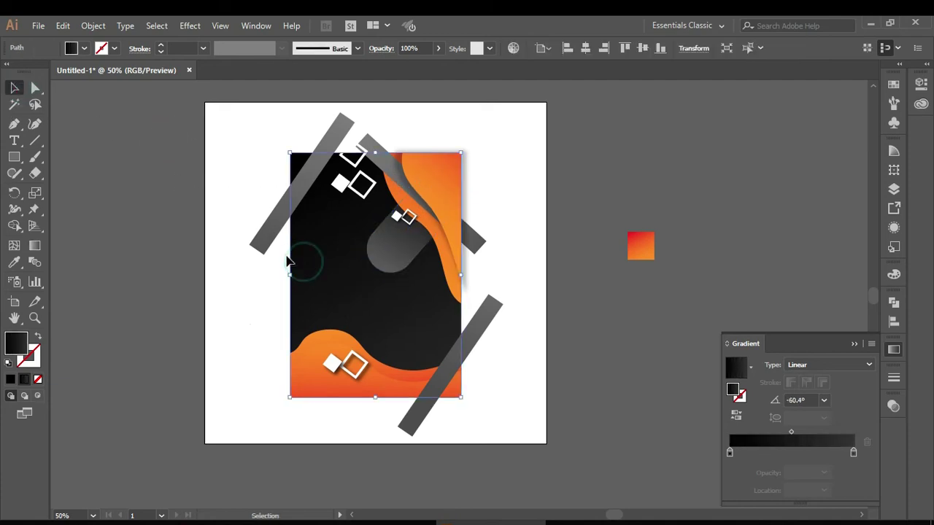
# Bring the black rectangle to the front and make it a clipping mask over all the artwork.
pyautogui.rightClick(219, 238)
pyautogui.moveTo(257, 450)
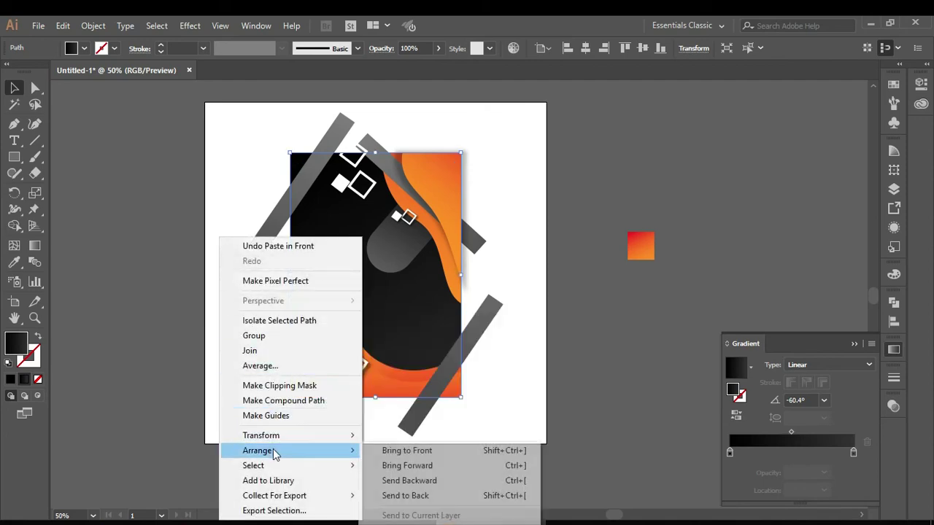
pyautogui.click(438, 451)
pyautogui.click(245, 156)
pyautogui.moveTo(233, 111)
pyautogui.mouseDown()
pyautogui.moveTo(485, 372)
pyautogui.moveTo(516, 433)
pyautogui.mouseUp()
pyautogui.rightClick(559, 236)
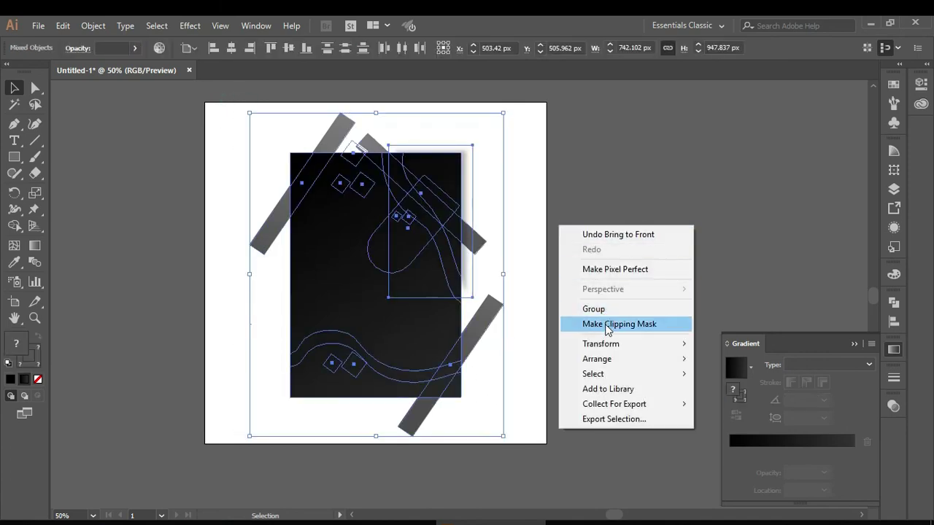
pyautogui.click(604, 326)
pyautogui.click(548, 271)
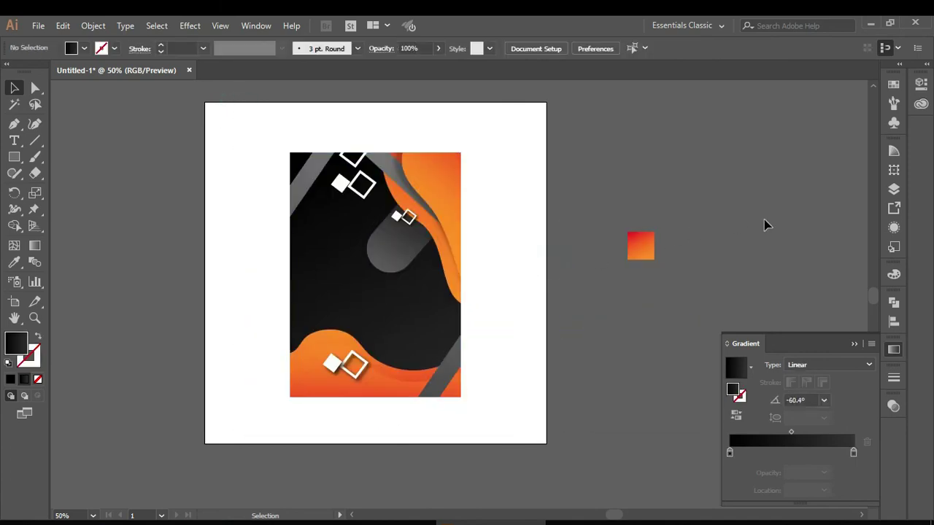
pyautogui.click(853, 343)
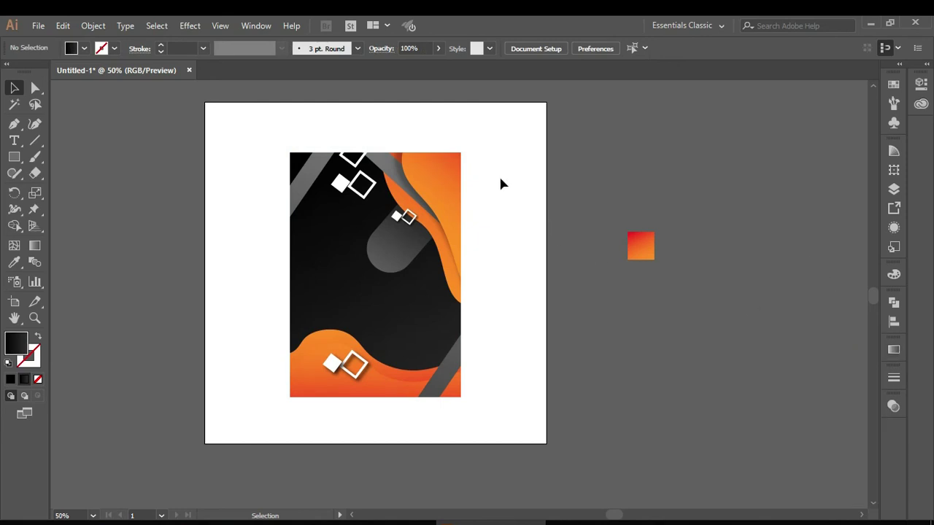
# Drag the clip group slightly up and to the left.
pyautogui.moveTo(650, 251); pyautogui.dragTo(649, 246)
pyautogui.click(366, 242)
pyautogui.moveTo(454, 218); pyautogui.dragTo(449, 212)
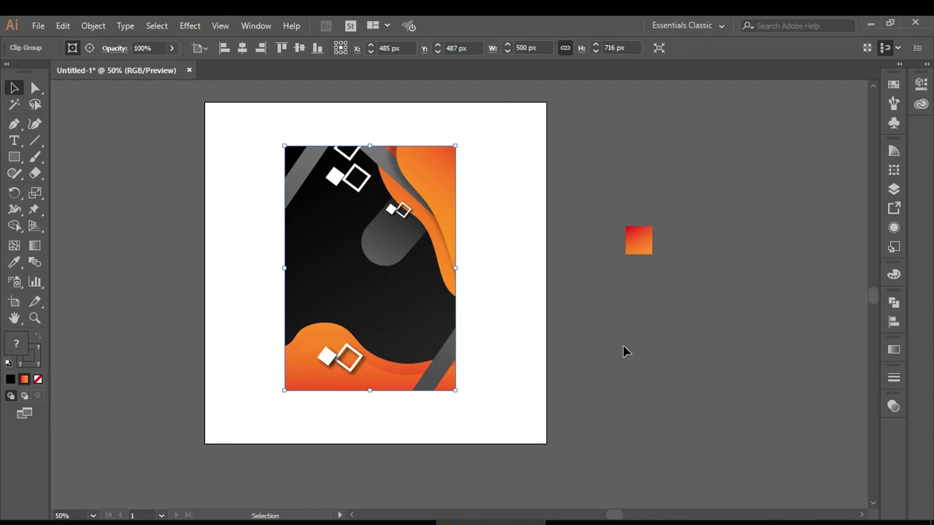
pyautogui.moveTo(614, 516); pyautogui.dragTo(610, 517)
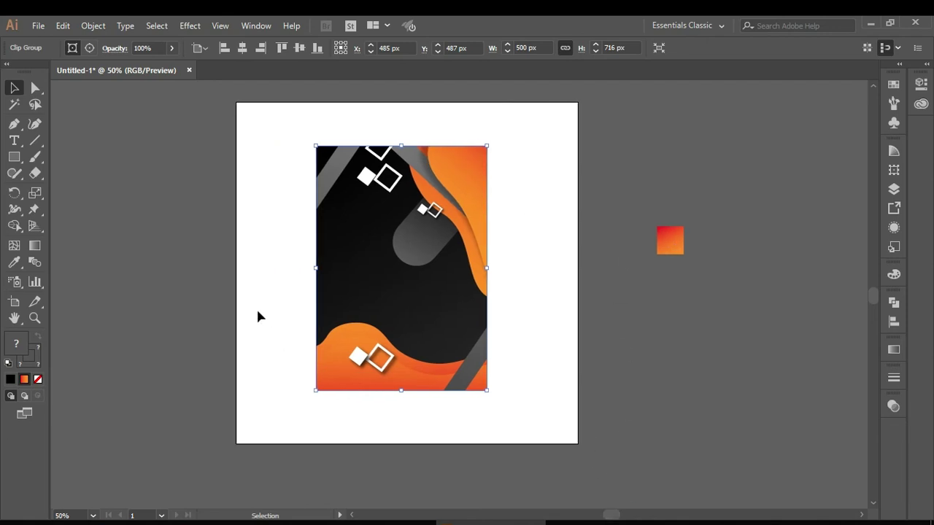
pyautogui.click(247, 288)
# Add a test Lorem ipsum text beside the artboard, enlarge it, then delete it.
pyautogui.click(14, 140)
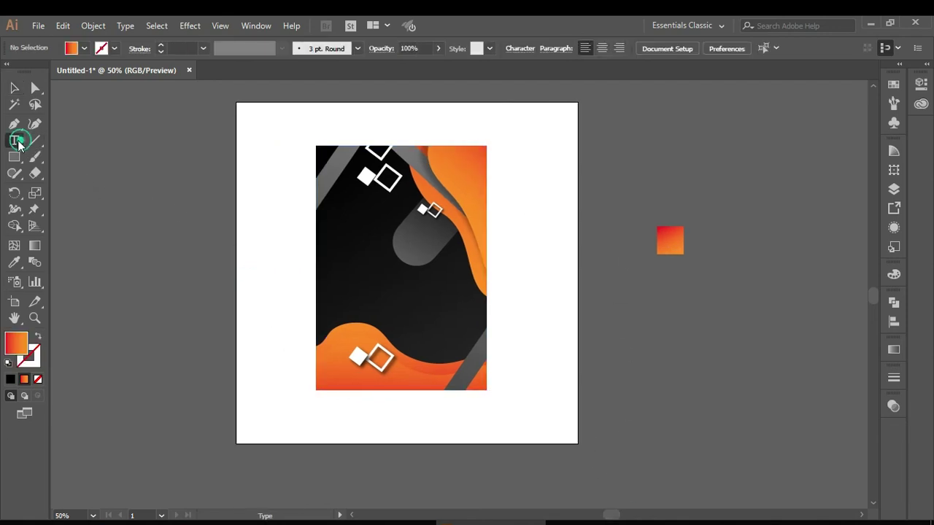
pyautogui.click(121, 152)
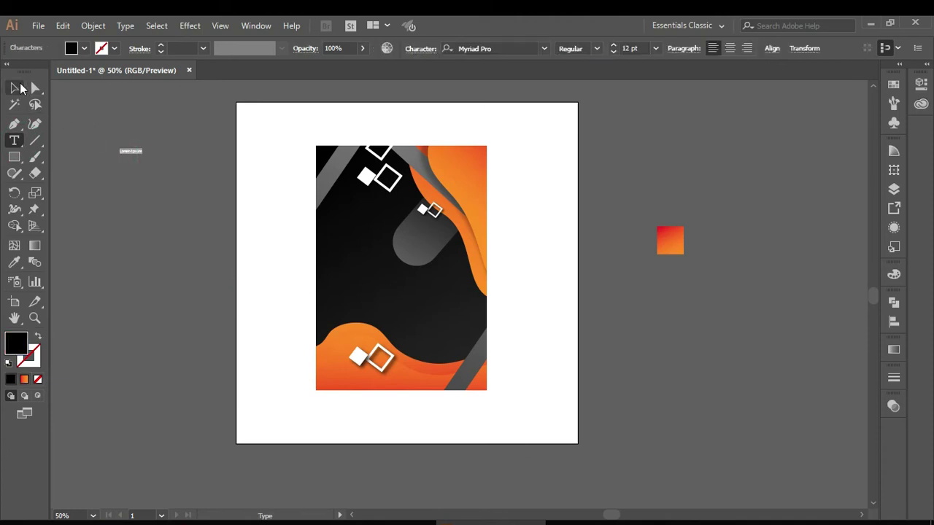
pyautogui.click(14, 88)
pyautogui.moveTo(142, 155); pyautogui.dragTo(268, 233)
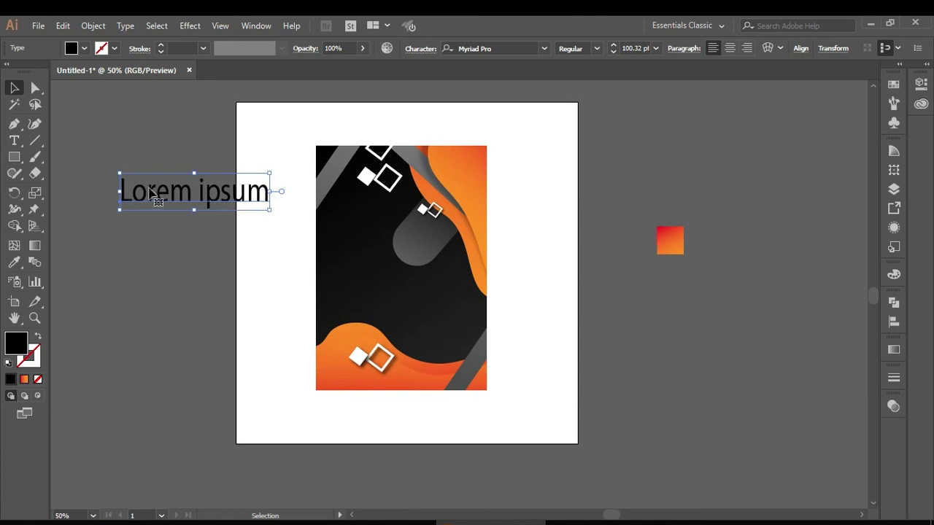
pyautogui.press('Delete')
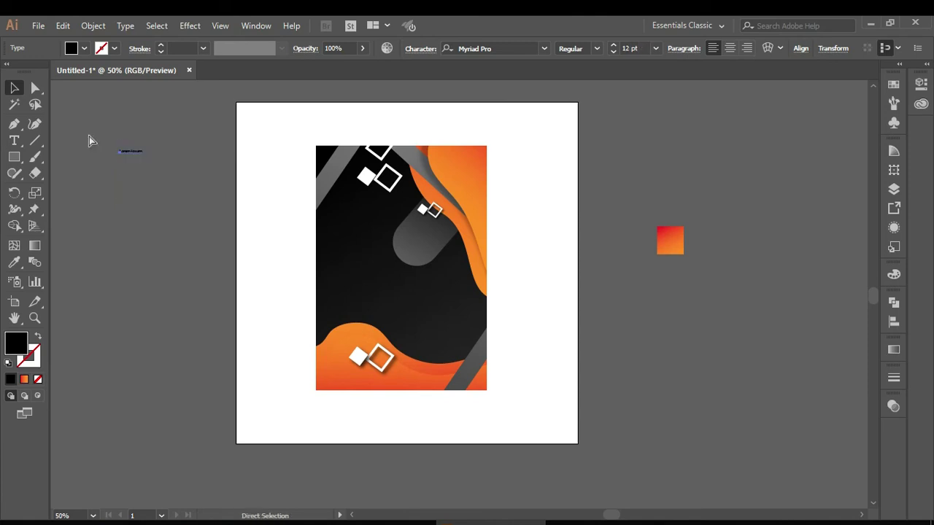
# Create a placeholder paragraph text box on the pasteboard and make it shorter and narrower.
pyautogui.click(13, 143)
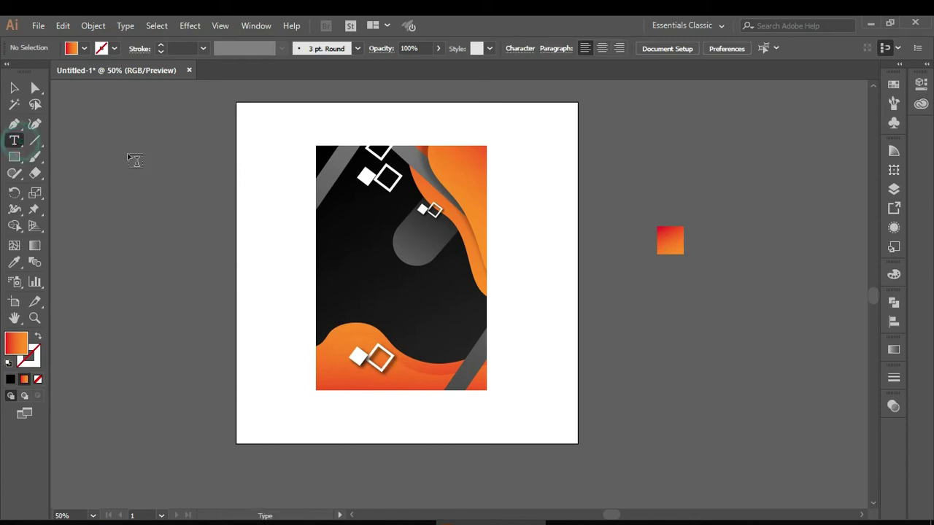
pyautogui.click(78, 145)
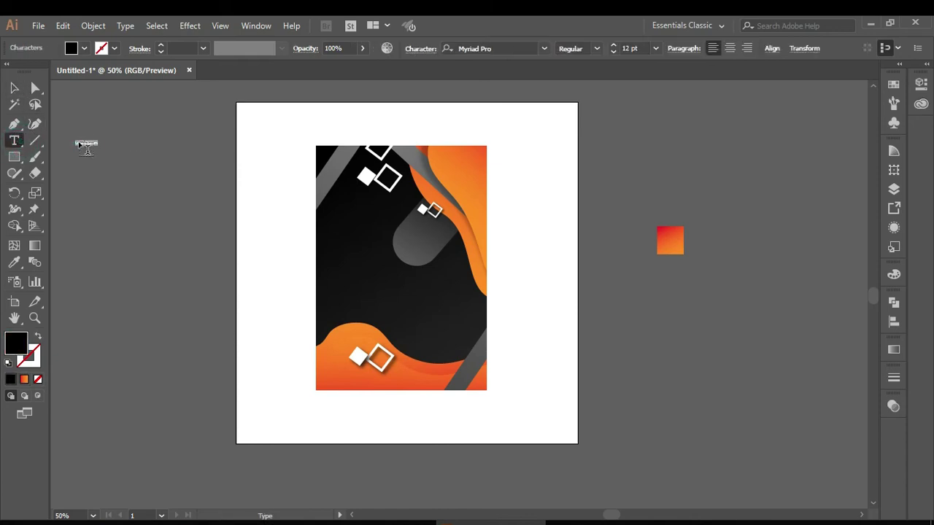
pyautogui.hotkey('ctrl', 'z')
pyautogui.moveTo(77, 138); pyautogui.dragTo(210, 188)
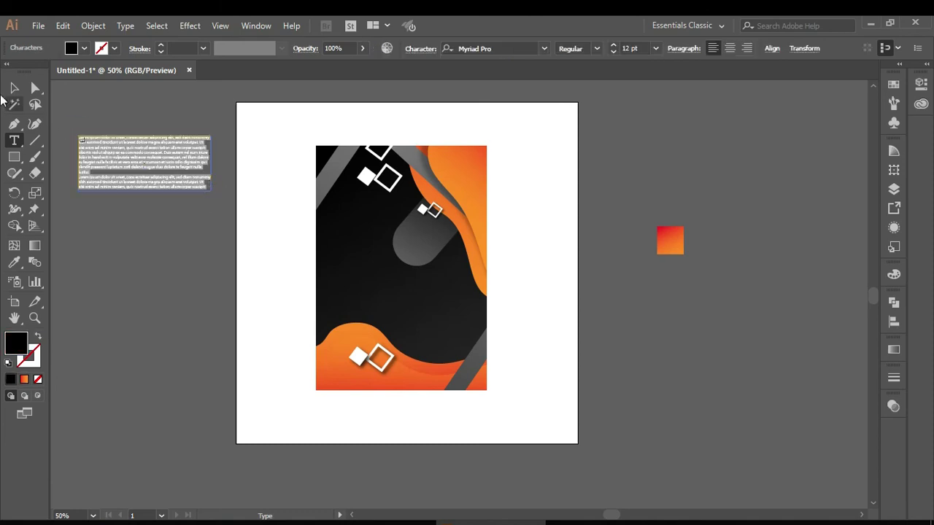
pyautogui.click(14, 87)
pyautogui.moveTo(144, 190); pyautogui.dragTo(147, 170)
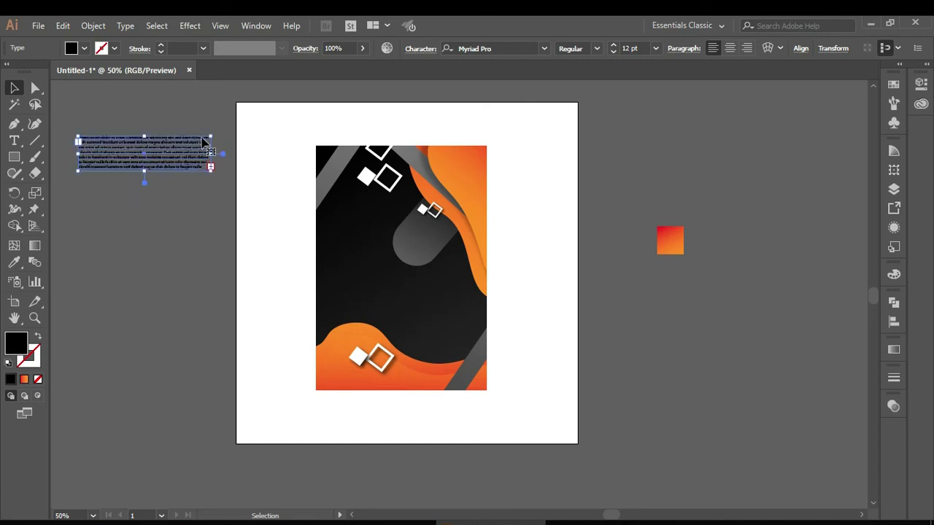
pyautogui.moveTo(210, 138); pyautogui.dragTo(185, 146)
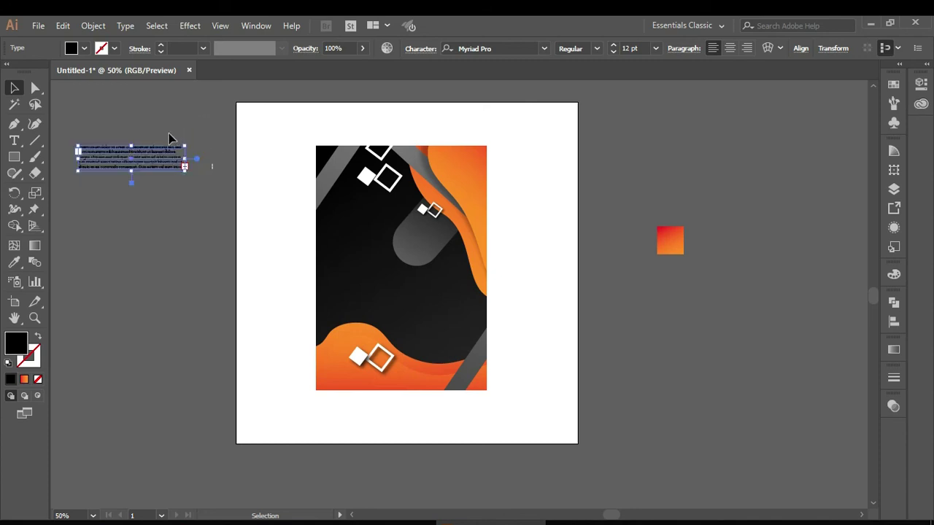
pyautogui.click(161, 125)
# Move the paragraph onto the flyer and color it white with the Eyedropper.
pyautogui.moveTo(156, 140)
pyautogui.mouseDown()
pyautogui.moveTo(396, 291)
pyautogui.moveTo(371, 302)
pyautogui.mouseUp()
pyautogui.click(14, 262)
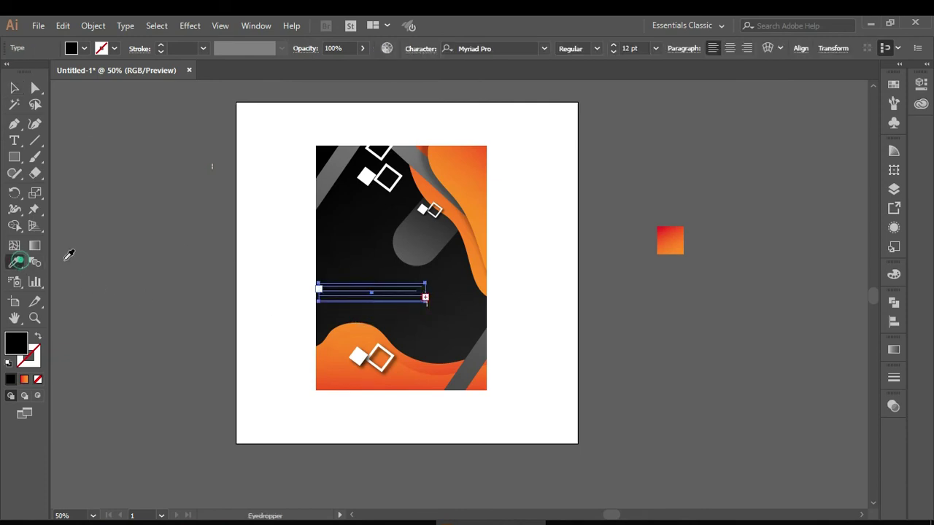
pyautogui.click(259, 246)
pyautogui.click(14, 87)
pyautogui.click(99, 149)
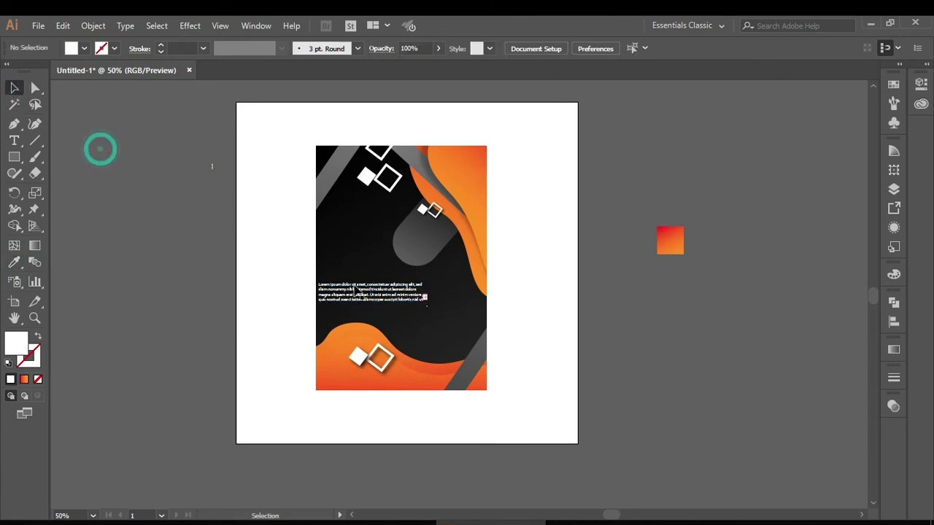
# Resize the paragraph's text frame so about four lines show.
pyautogui.click(369, 289)
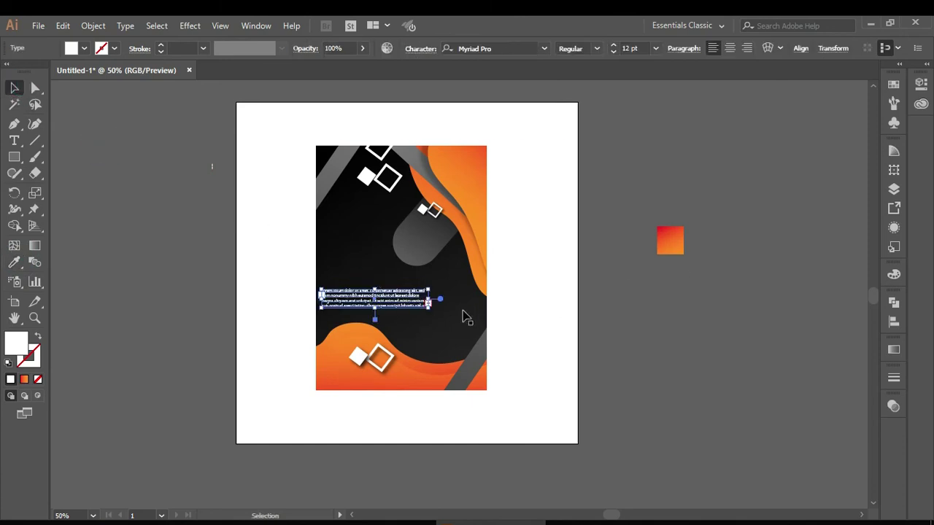
pyautogui.moveTo(429, 307); pyautogui.dragTo(417, 299)
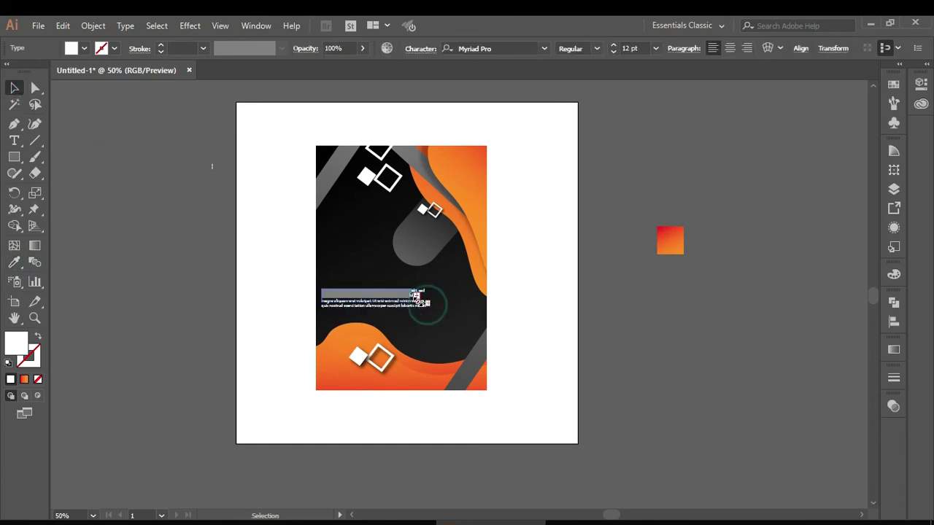
pyautogui.moveTo(239, 188); pyautogui.dragTo(234, 183)
pyautogui.click(210, 163)
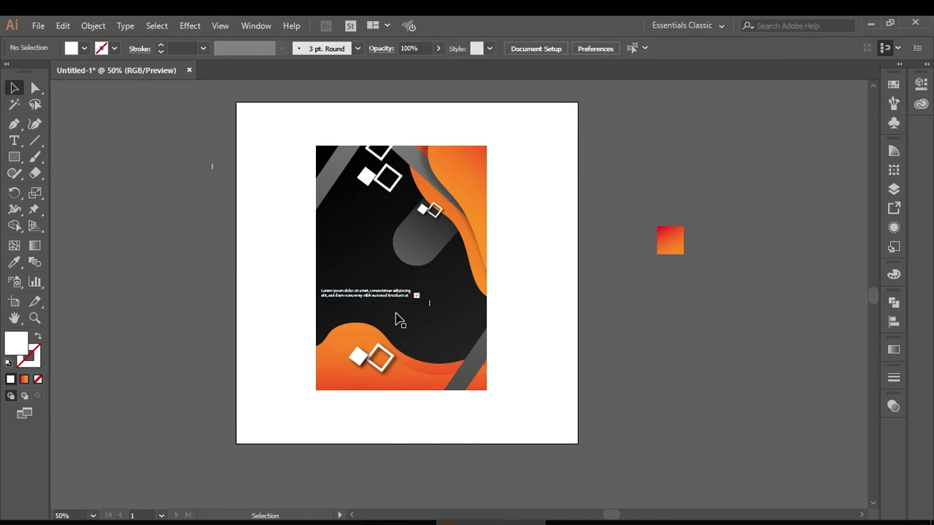
pyautogui.click(403, 299)
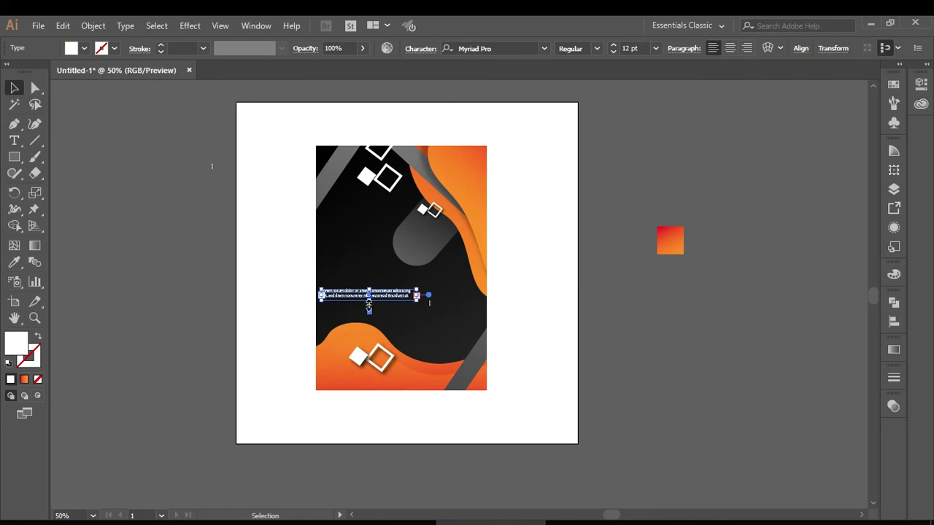
pyautogui.moveTo(368, 304); pyautogui.dragTo(368, 311)
pyautogui.click(255, 284)
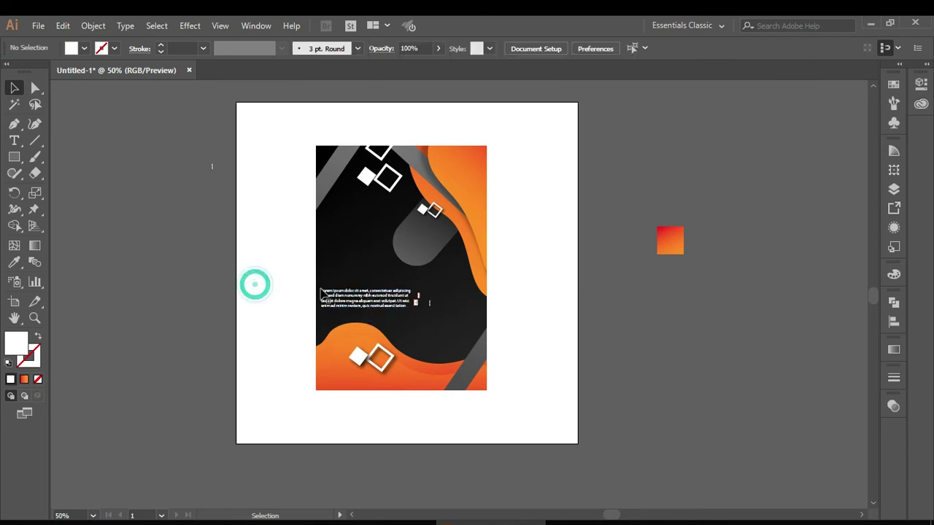
# Zoom in and Alt-drag a duplicate of the paragraph above the original.
pyautogui.scroll(1, 356, 293)
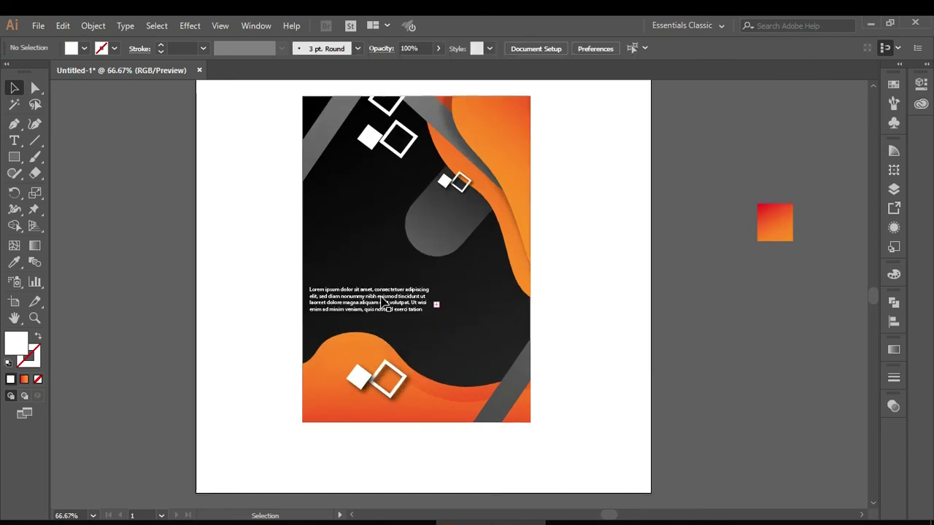
pyautogui.moveTo(371, 289); pyautogui.dragTo(343, 278)
pyautogui.click(235, 289)
# Shorten the lower paragraph frame to two lines and nudge it down.
pyautogui.click(376, 310)
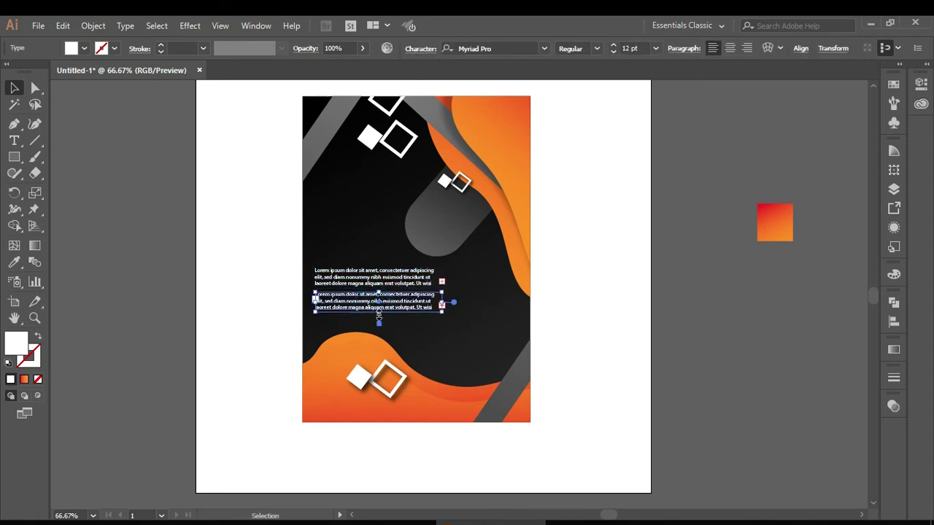
pyautogui.doubleClick(376, 312)
pyautogui.tripleClick(378, 305)
pyautogui.press('Escape')
pyautogui.moveTo(378, 312); pyautogui.dragTo(377, 309)
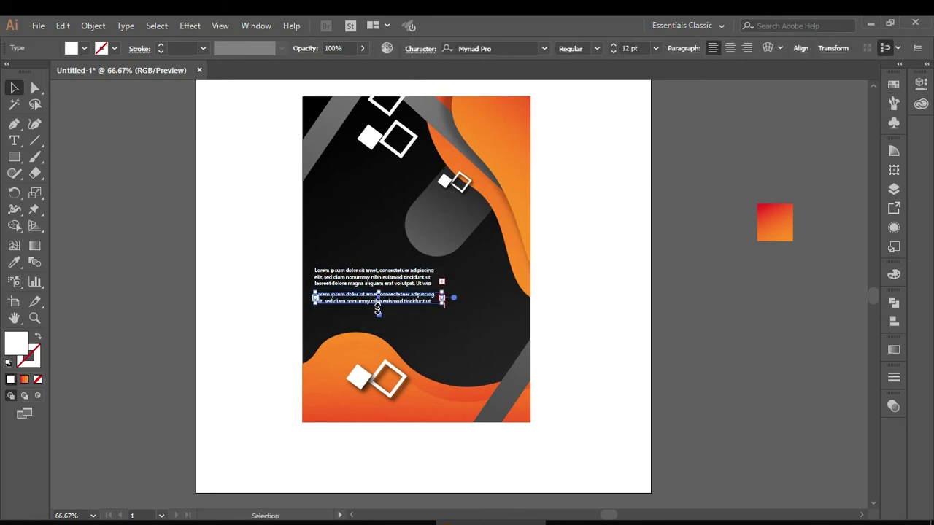
pyautogui.press('Down')
pyautogui.press('Down')
pyautogui.press('Down')
pyautogui.press('Down')
pyautogui.press('Down')
pyautogui.press('Down')
pyautogui.press('Down')
pyautogui.press('Down')
pyautogui.press('Down')
pyautogui.click(359, 281)
pyautogui.press('Down')
pyautogui.press('Down')
pyautogui.press('Down')
pyautogui.press('Down')
pyautogui.press('Down')
pyautogui.press('Down')
# Color the lower two-line paragraph orange #f45700 using the Fill Color Picker.
pyautogui.click(365, 323)
pyautogui.click(359, 312)
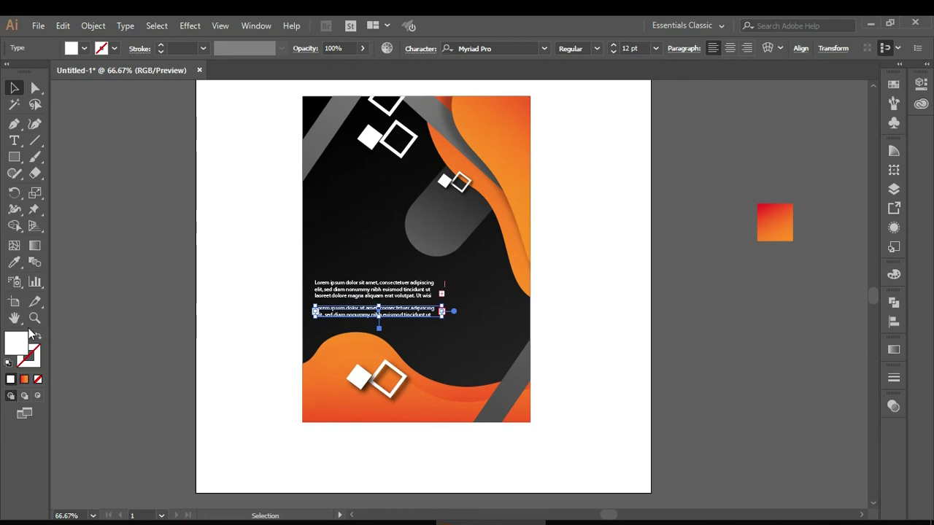
pyautogui.doubleClick(17, 343)
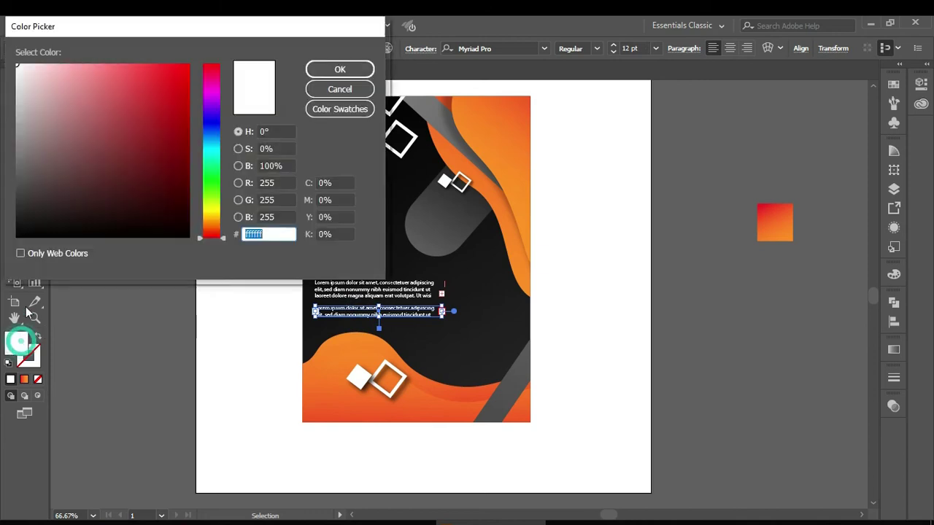
pyautogui.click(216, 217)
pyautogui.moveTo(213, 217); pyautogui.dragTo(215, 232)
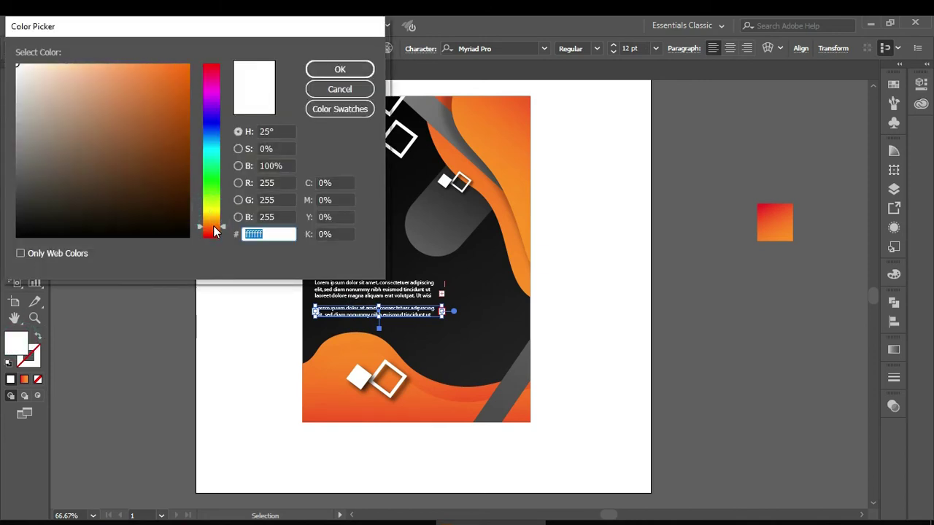
pyautogui.click(179, 116)
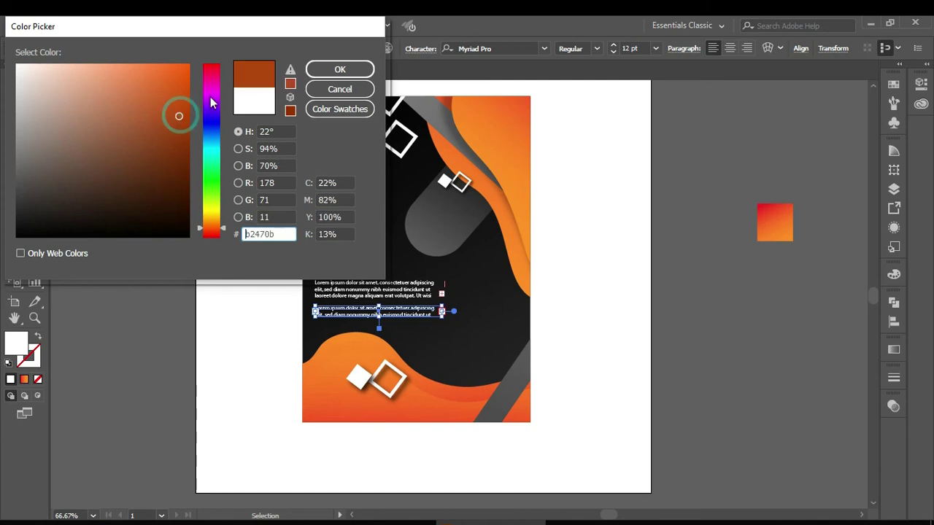
pyautogui.moveTo(182, 96); pyautogui.dragTo(193, 69)
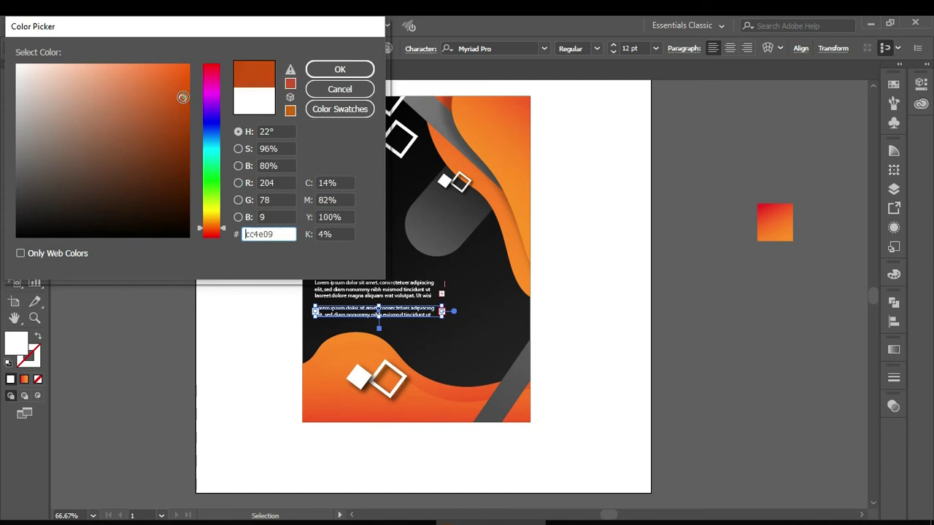
pyautogui.click(340, 69)
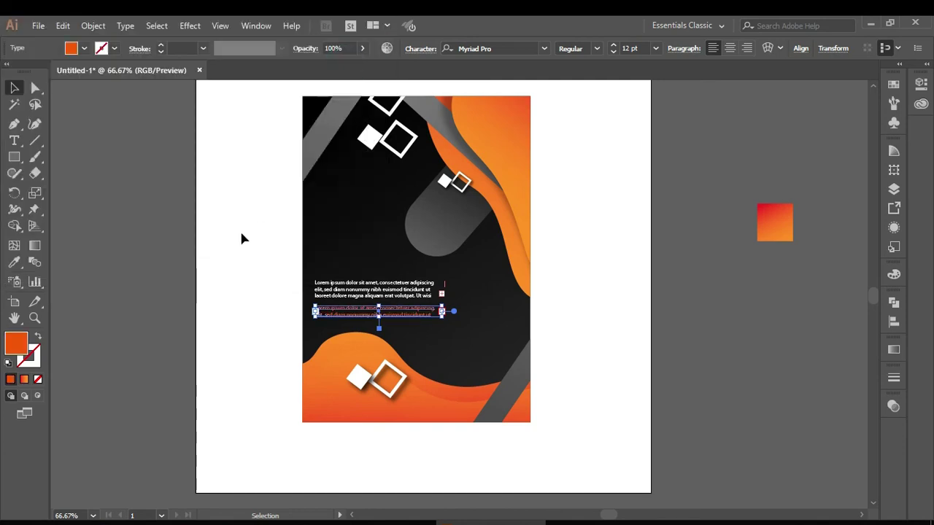
pyautogui.click(141, 149)
# Alt-drag a narrower copy of the orange paragraph to the flyer's lower right.
pyautogui.click(574, 274)
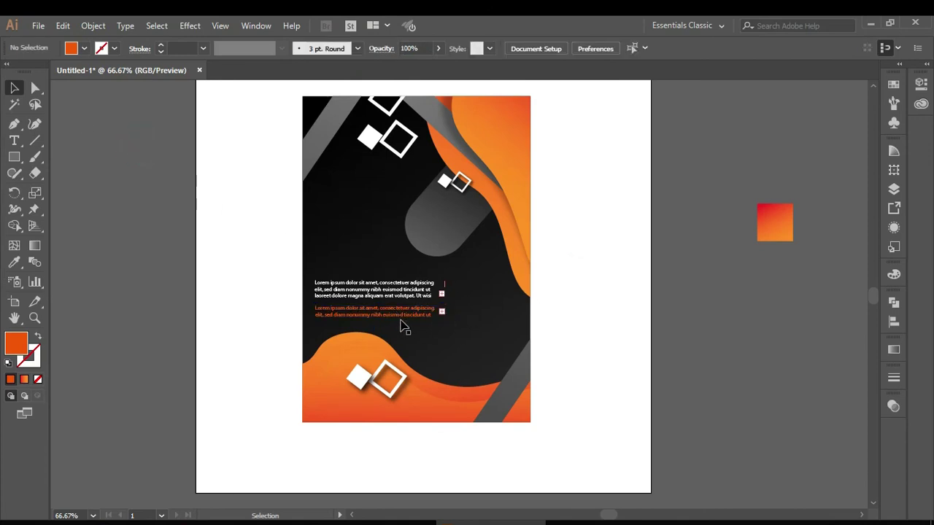
pyautogui.moveTo(393, 320)
pyautogui.mouseDown()
pyautogui.moveTo(506, 349)
pyautogui.moveTo(500, 339)
pyautogui.moveTo(488, 350)
pyautogui.moveTo(477, 334)
pyautogui.mouseUp()
pyautogui.click(575, 316)
pyautogui.click(565, 323)
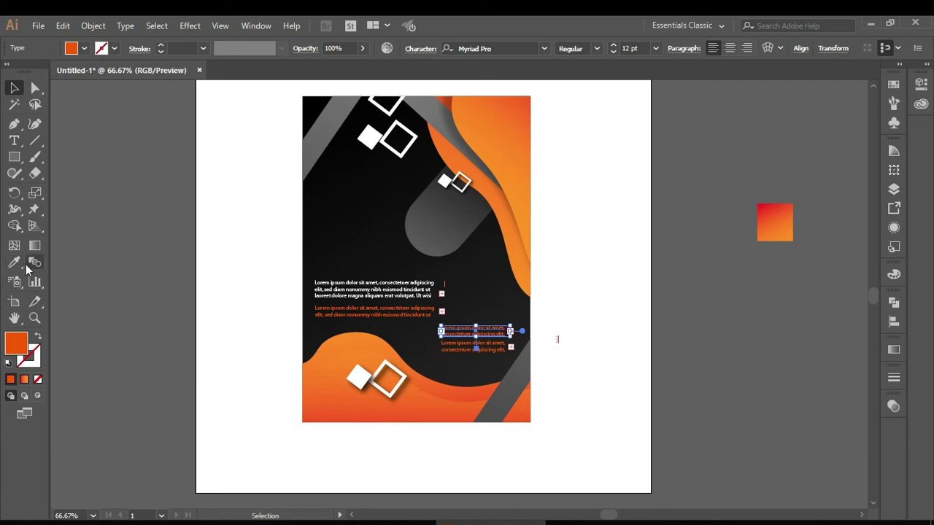
# Make the lower-right copied text white with the Eyedropper.
pyautogui.click(14, 263)
pyautogui.click(296, 261)
pyautogui.click(14, 89)
pyautogui.click(117, 183)
pyautogui.scroll(1, 466, 352)
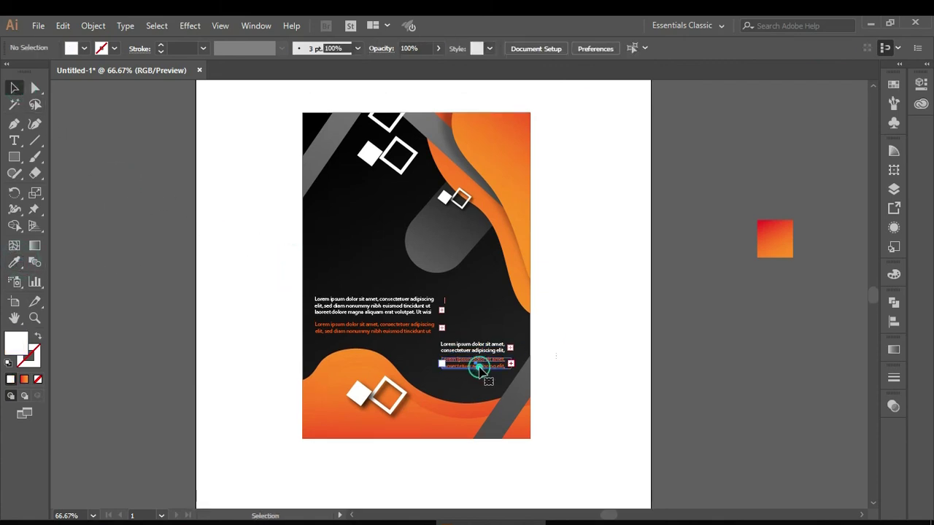
# Shorten the orange block to one line and nudge it and the white text down together.
pyautogui.click(479, 369)
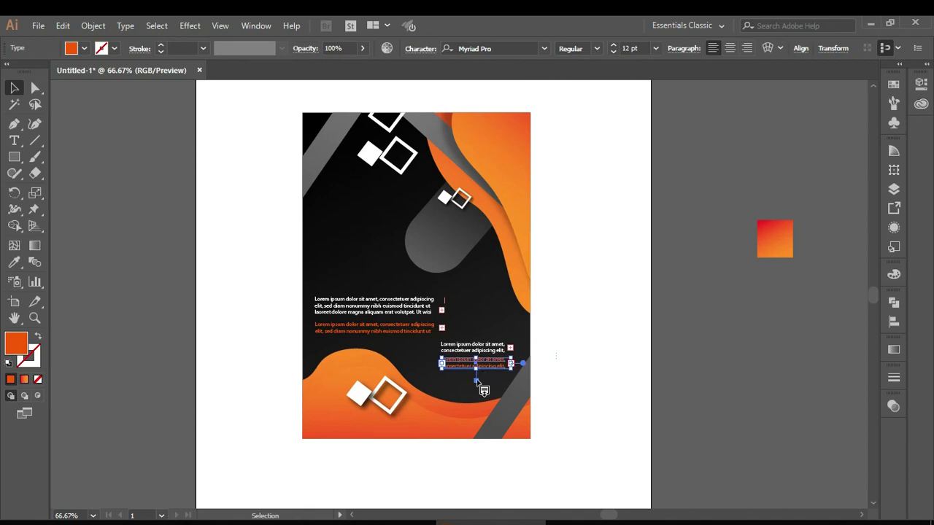
pyautogui.moveTo(475, 373); pyautogui.dragTo(475, 362)
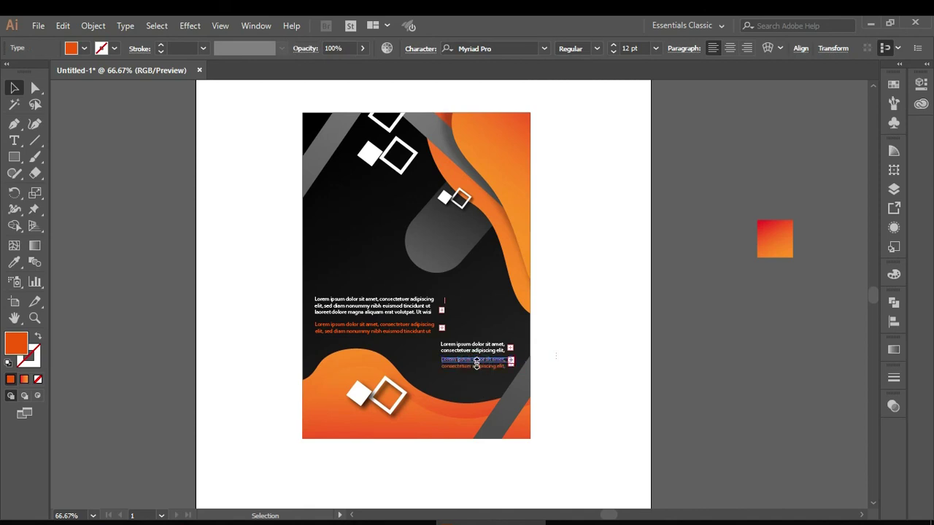
pyautogui.click(600, 330)
pyautogui.click(484, 361)
pyautogui.tripleClick(477, 359)
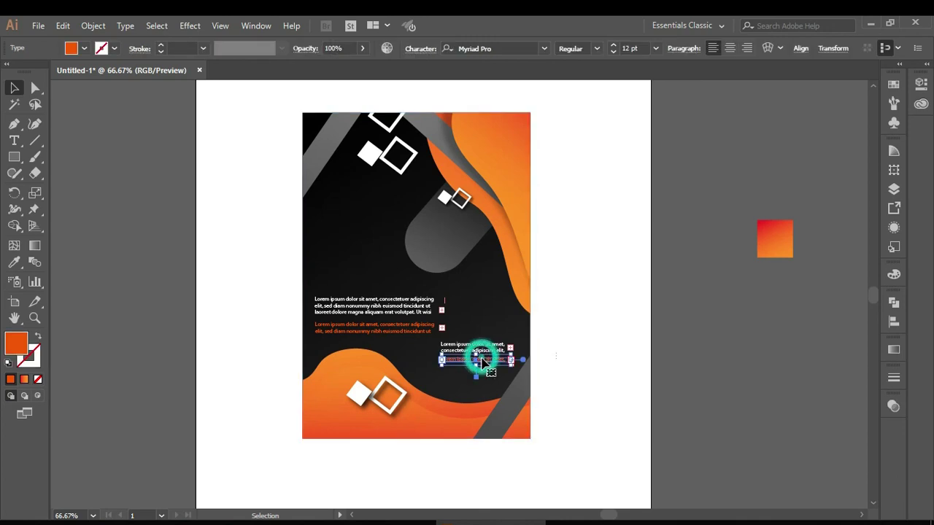
pyautogui.keyDown('shift'); pyautogui.click(482, 343); pyautogui.keyUp('shift')
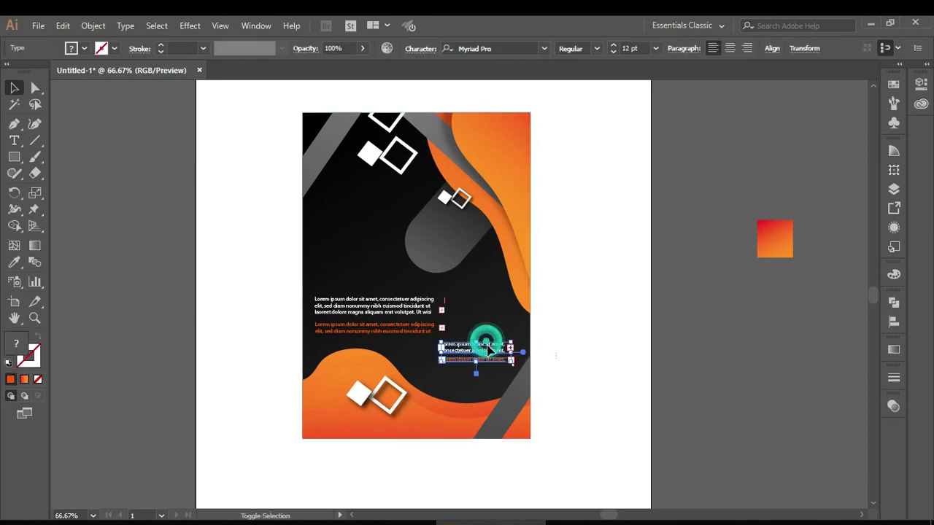
pyautogui.press('Down')
pyautogui.press('Down')
pyautogui.press('Down')
pyautogui.press('Down')
pyautogui.press('Down')
pyautogui.click(584, 321)
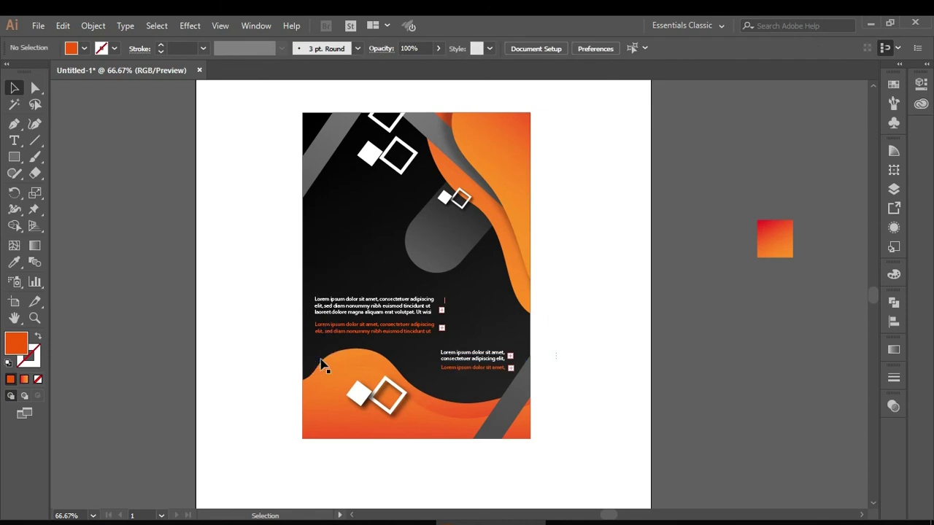
# Alt-drag a copy of the white three-line paragraph onto the pasteboard beside the flyer.
pyautogui.scroll(1, 576, 270)
pyautogui.click(764, 264)
pyautogui.click(663, 267)
pyautogui.click(349, 326)
pyautogui.moveTo(353, 330)
pyautogui.mouseDown()
pyautogui.moveTo(217, 296)
pyautogui.moveTo(719, 321)
pyautogui.mouseUp()
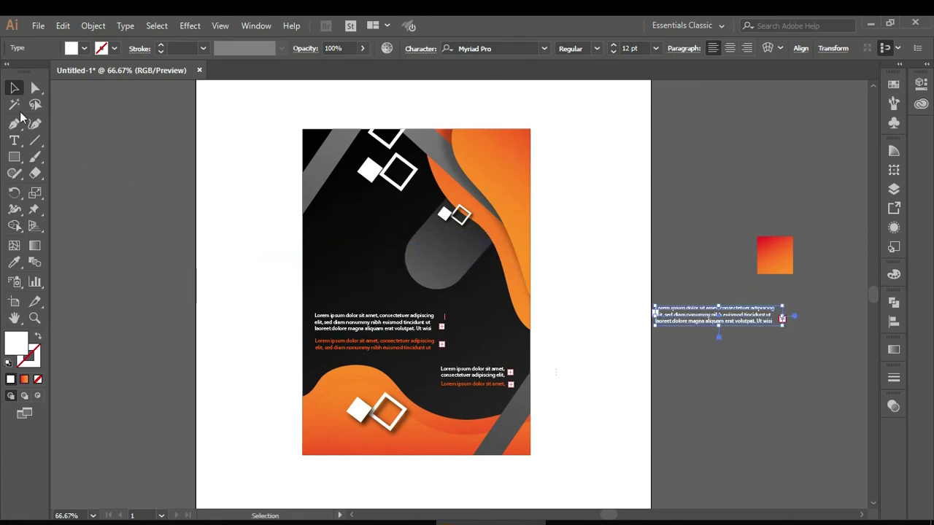
# Set part of the spare paragraph to Arial Black, undoing a trial 18 pt size.
pyautogui.doubleClick(782, 319)
pyautogui.moveTo(782, 319); pyautogui.dragTo(679, 315)
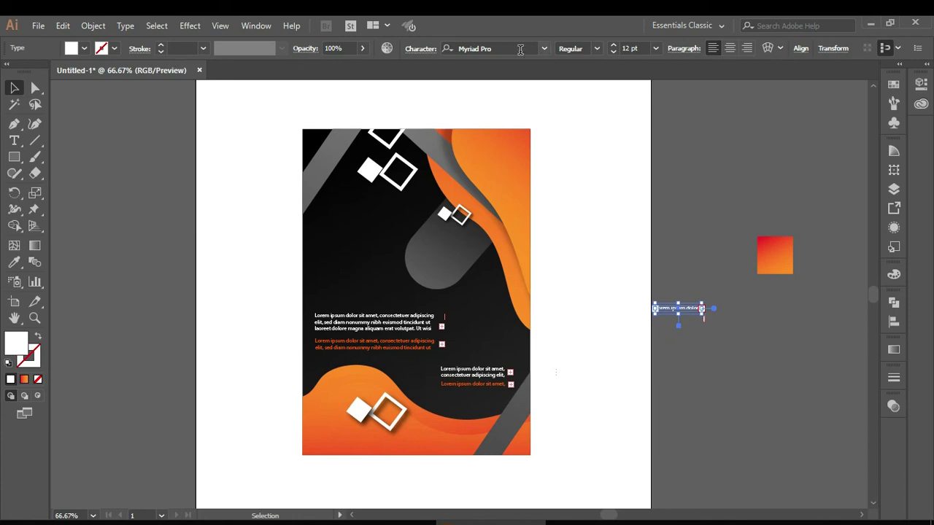
pyautogui.click(544, 49)
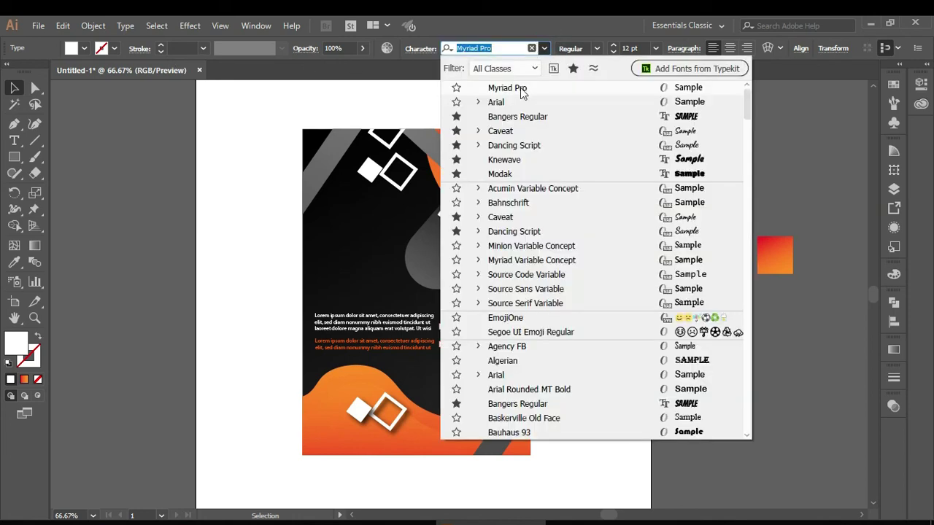
pyautogui.click(517, 102)
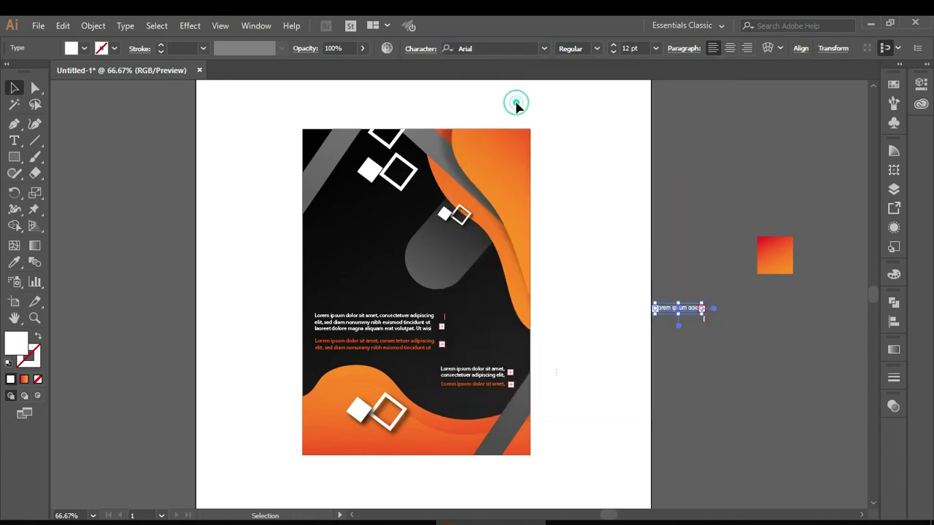
pyautogui.click(596, 49)
pyautogui.click(581, 184)
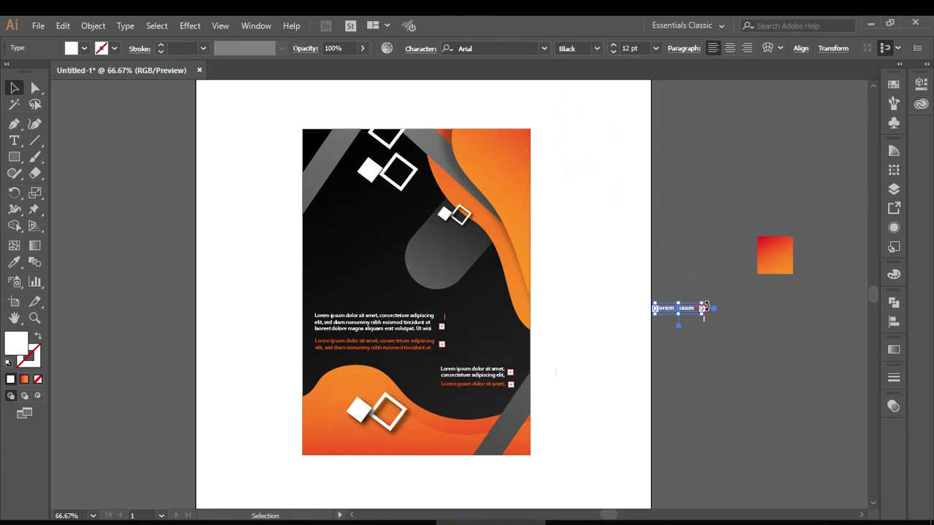
pyautogui.moveTo(702, 306); pyautogui.dragTo(731, 304)
pyautogui.hotkey('ctrl', 'z')
pyautogui.click(656, 48)
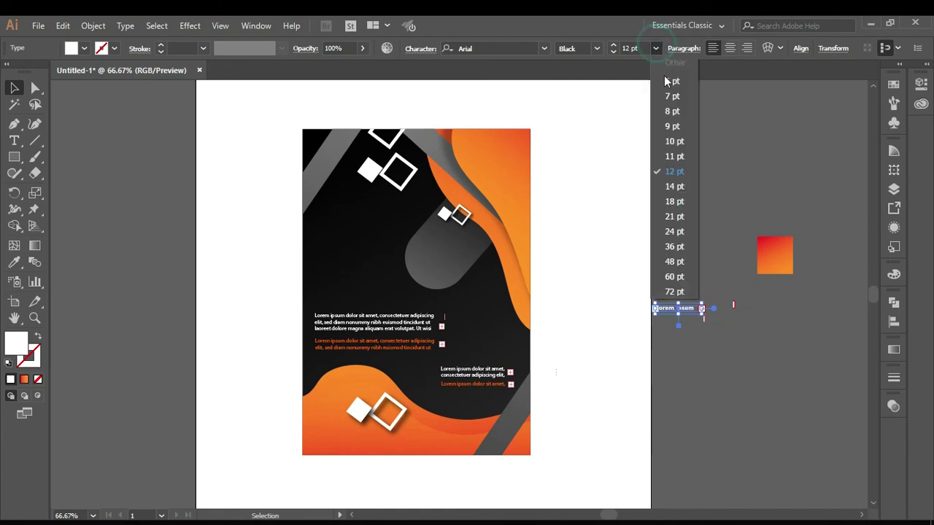
pyautogui.click(683, 204)
pyautogui.hotkey('ctrl', 'z')
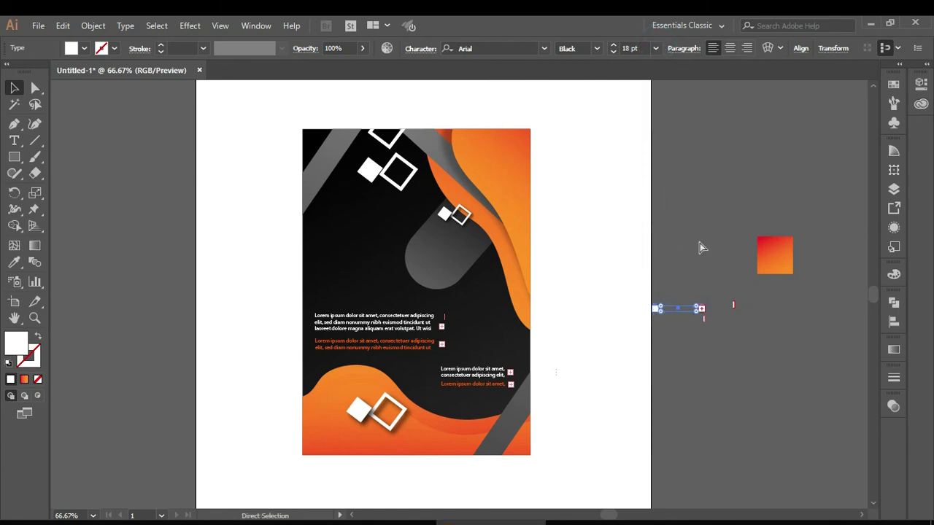
# Select the small Lorem ipsum placeholder on the pasteboard as an object and delete it.
pyautogui.click(14, 140)
pyautogui.tripleClick(693, 307)
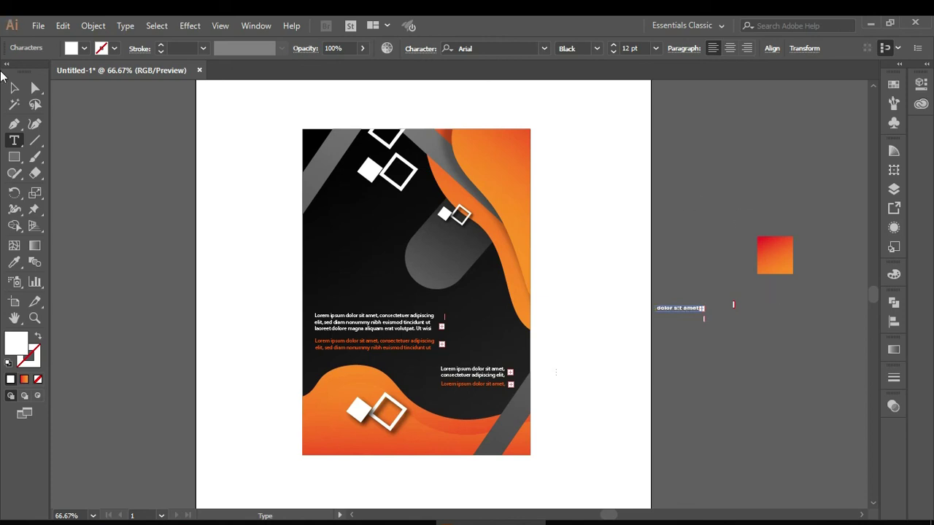
pyautogui.press('Escape')
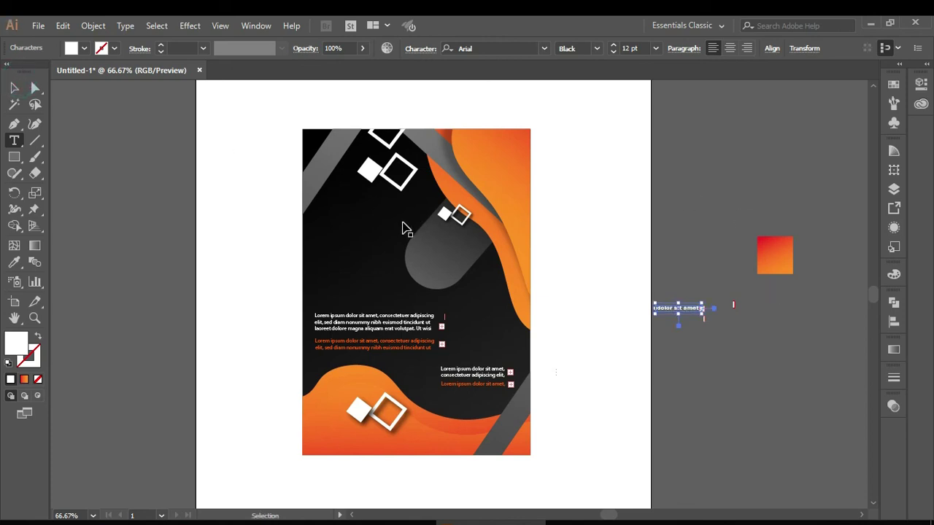
pyautogui.press('Delete')
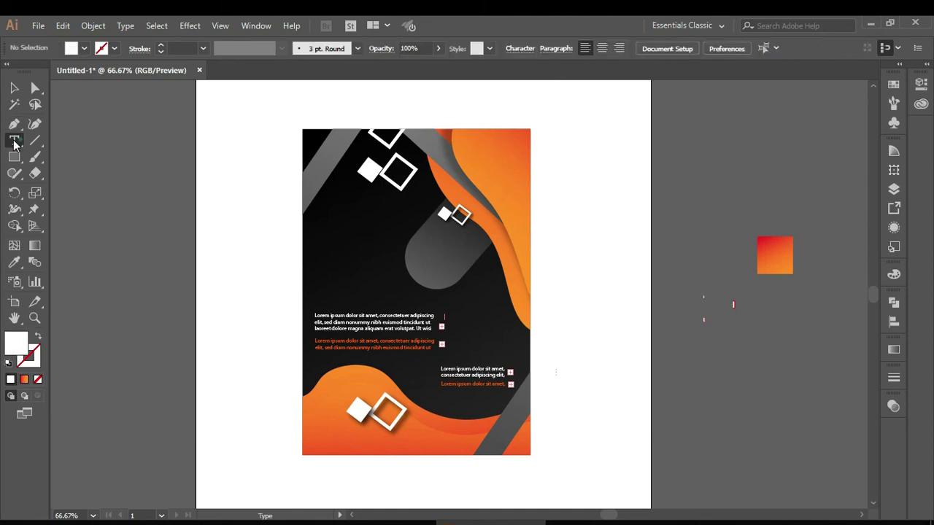
# Add a Lorem ipsum text on the left pasteboard and scale it to about 34.85 pt.
pyautogui.click(121, 153)
pyautogui.click(14, 88)
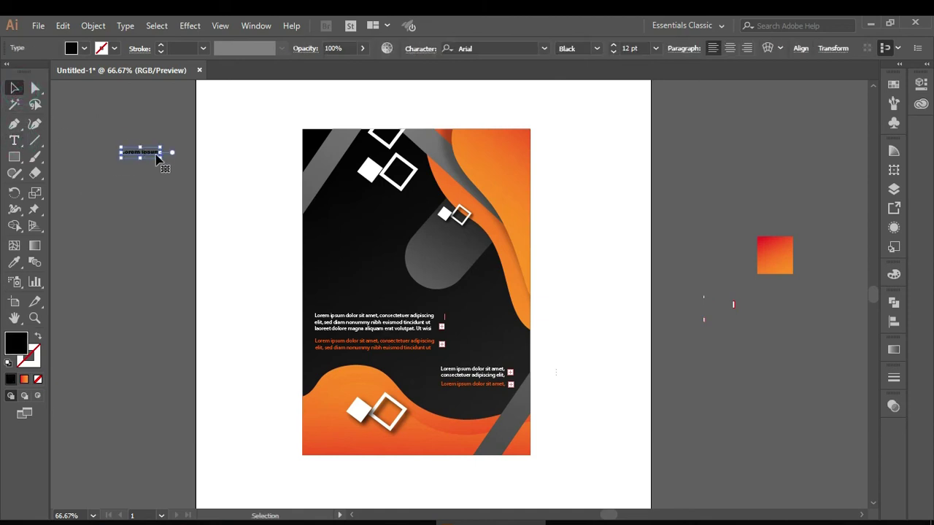
pyautogui.moveTo(161, 157); pyautogui.dragTo(242, 172)
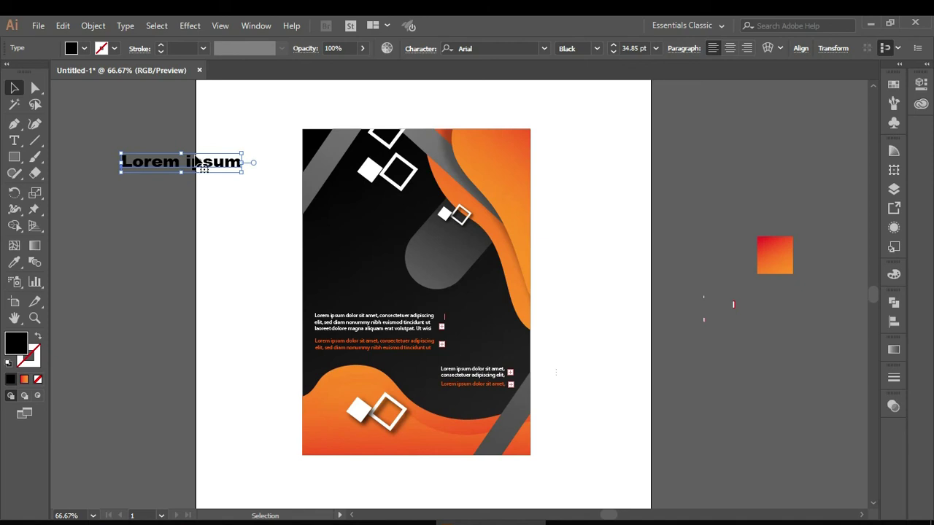
pyautogui.click(12, 139)
pyautogui.click(239, 159)
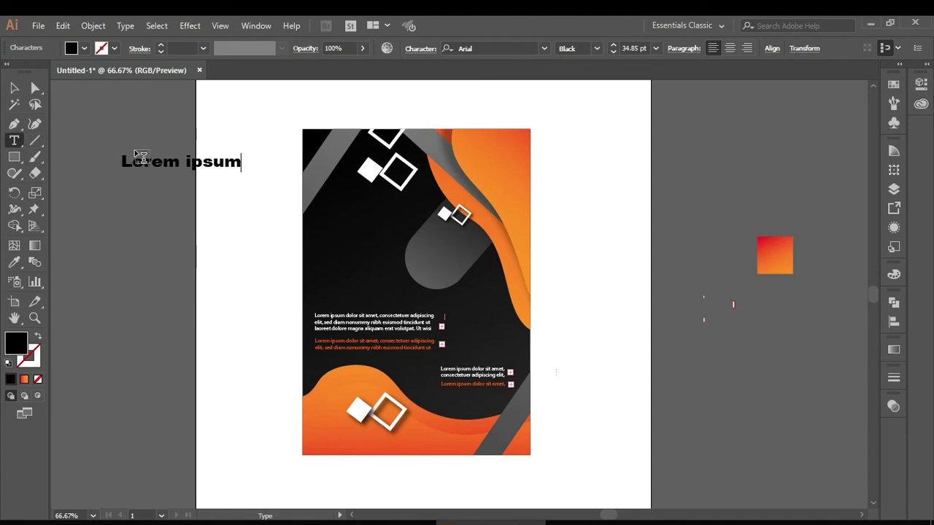
# Retype the text as 'SPORT' and 'EVANT' on two lines.
pyautogui.press('BackSpace')
pyautogui.press('BackSpace')
pyautogui.press('BackSpace')
pyautogui.press('BackSpace')
pyautogui.write('spor')
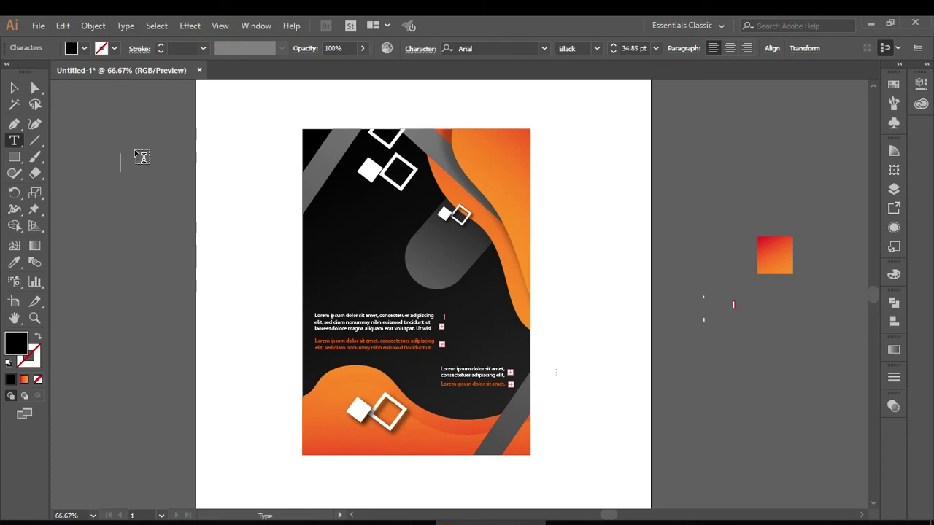
pyautogui.write('sc')
pyautogui.press('BackSpace')
pyautogui.write('cot')
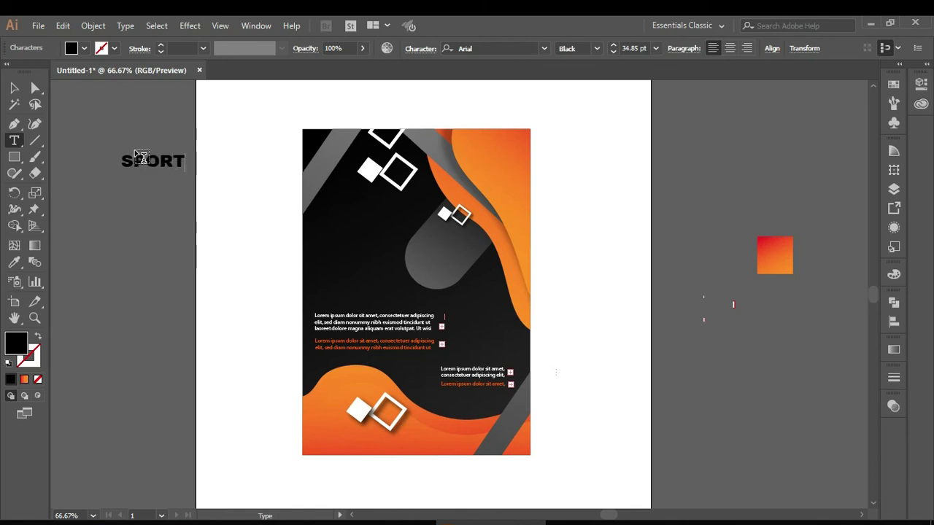
pyautogui.press('Return')
pyautogui.write('ev')
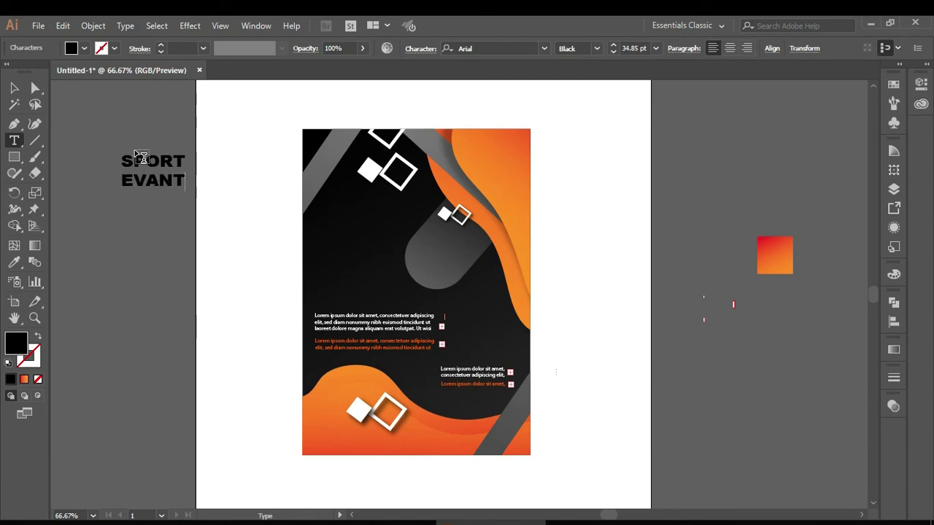
pyautogui.click(13, 87)
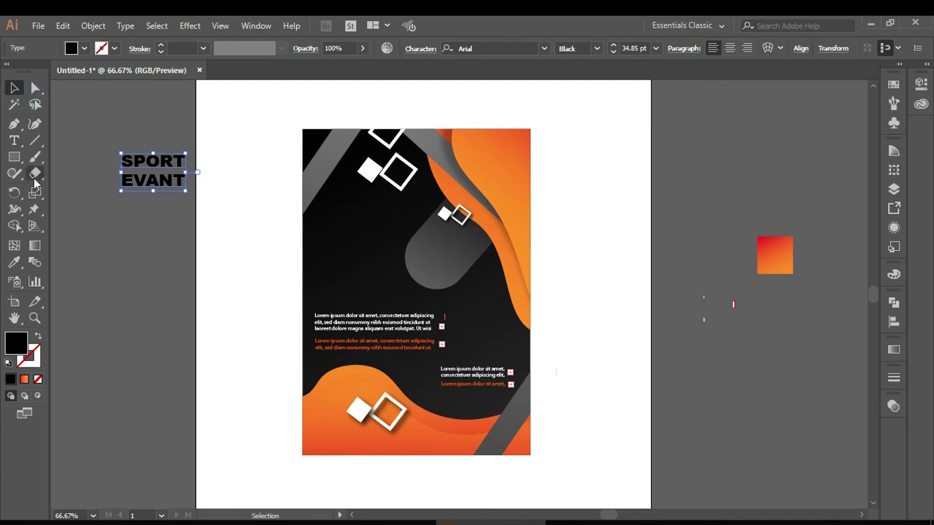
# Shear the SPORT EVANT heading into a slant and enlarge SPORT above EVANT's 42.14 pt.
pyautogui.moveTo(35, 188); pyautogui.dragTo(72, 206)
pyautogui.moveTo(166, 145); pyautogui.dragTo(176, 144)
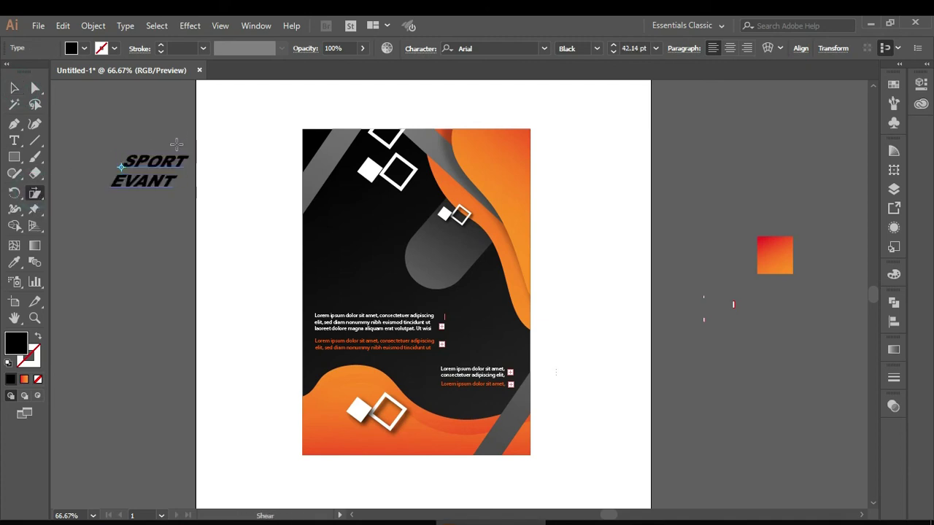
pyautogui.click(13, 140)
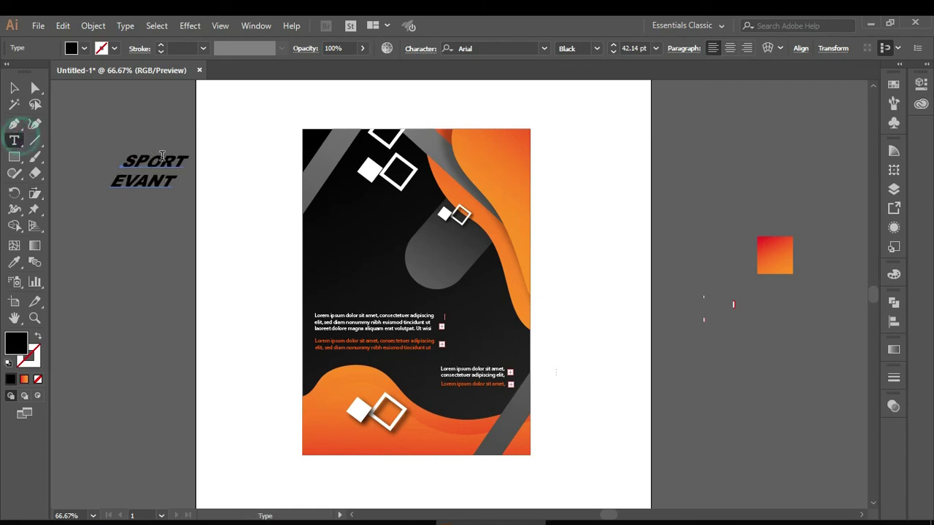
pyautogui.doubleClick(183, 157)
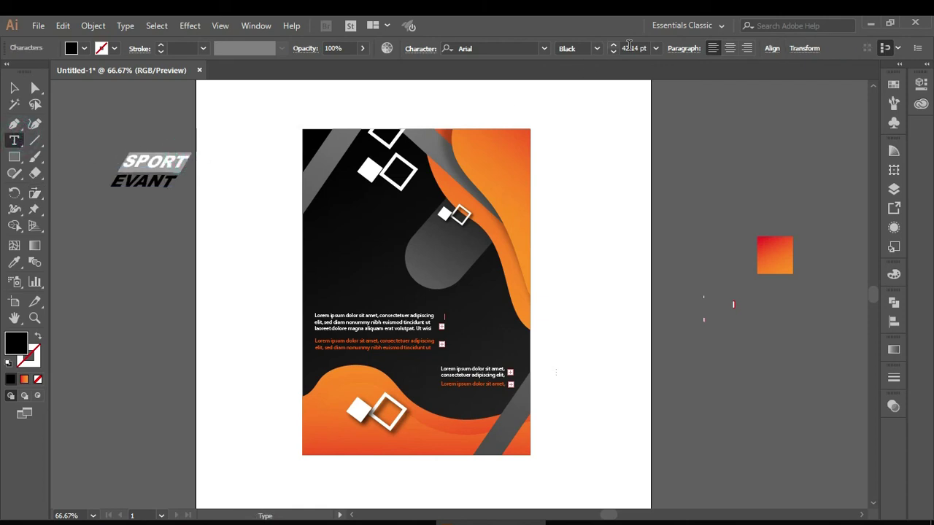
pyautogui.click(631, 47)
pyautogui.scroll(5, 636, 57)
pyautogui.scroll(12, 636, 59)
pyautogui.write('64')
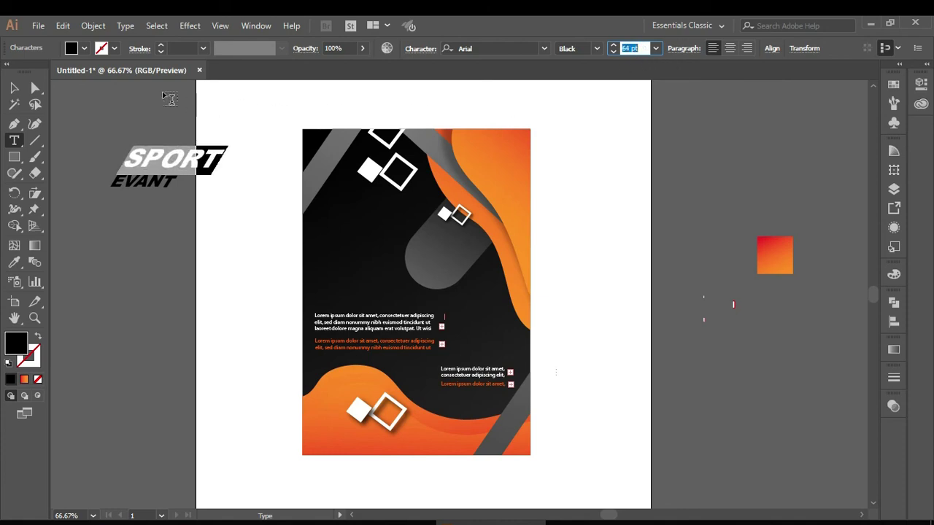
# Reselect the SPORT EVANT heading and give it a white fill with the Eyedropper.
pyautogui.click(15, 87)
pyautogui.click(14, 141)
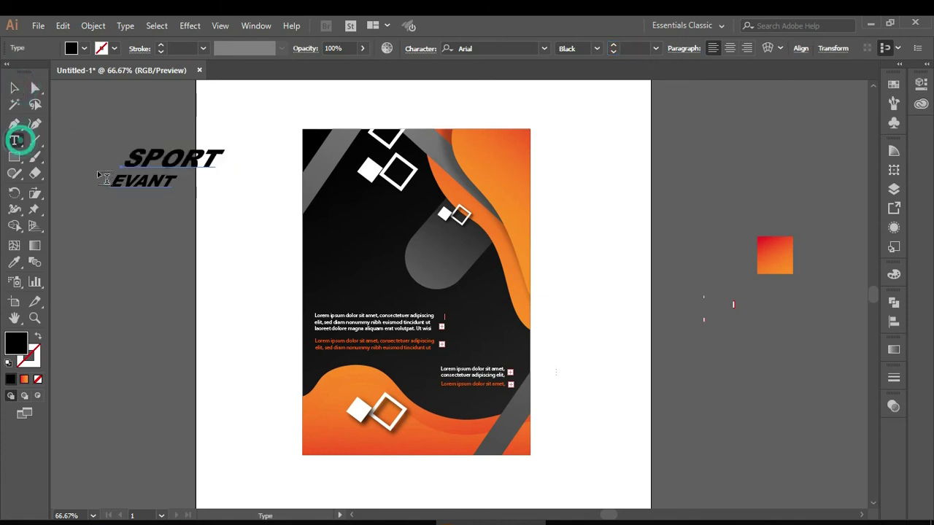
pyautogui.click(116, 178)
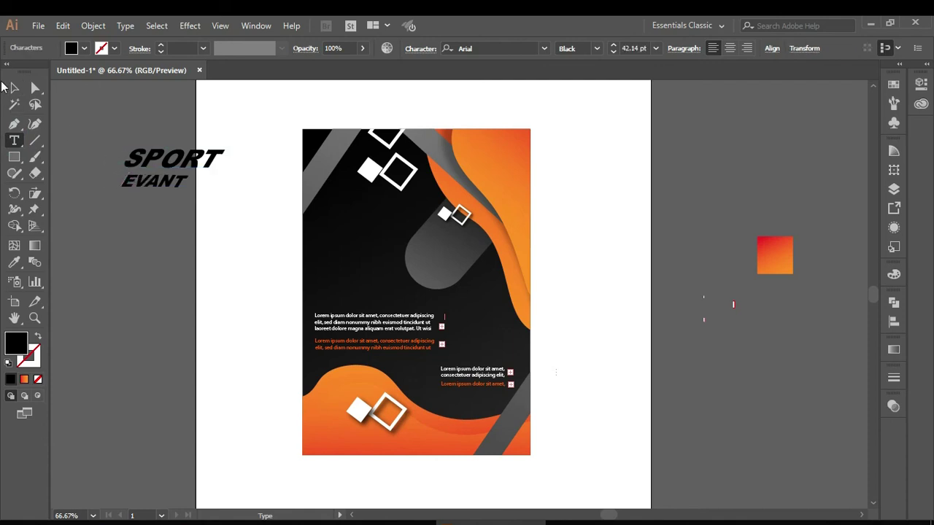
pyautogui.click(14, 88)
pyautogui.click(118, 140)
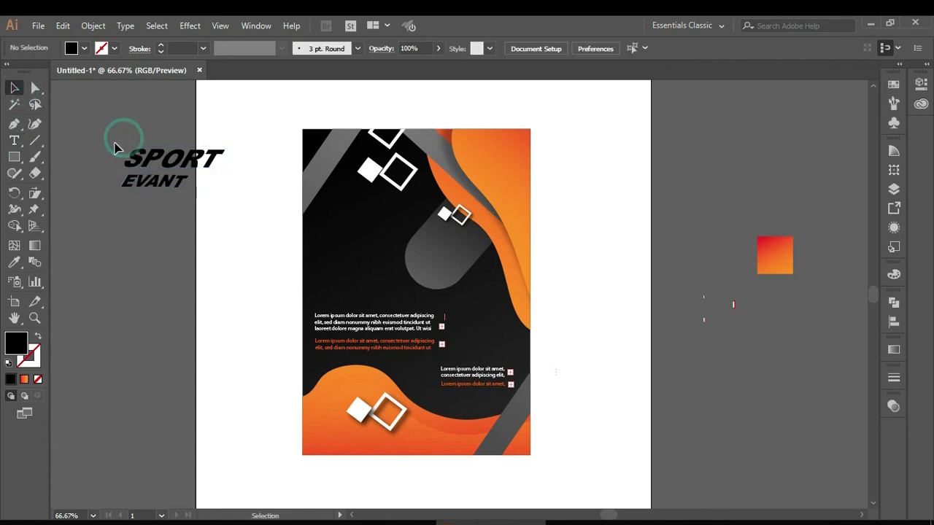
pyautogui.click(159, 166)
pyautogui.press('i')
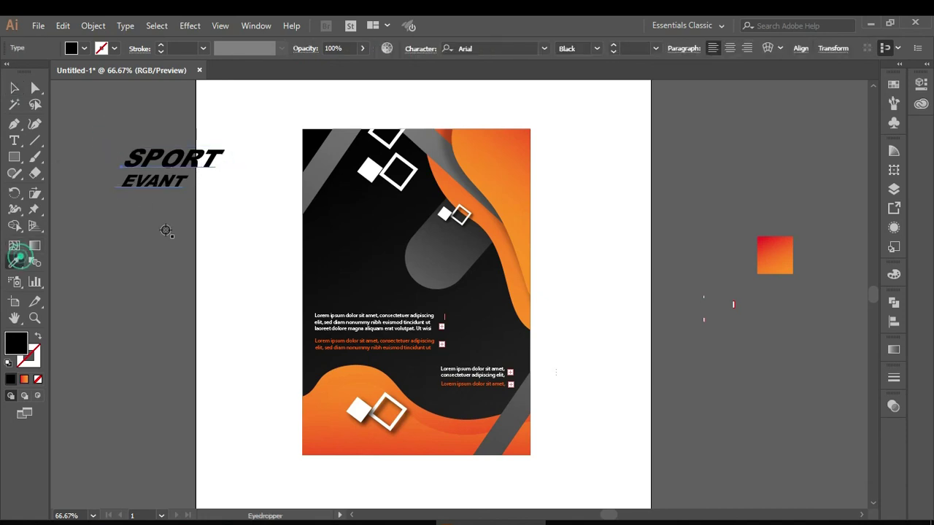
pyautogui.click(194, 221)
pyautogui.click(14, 87)
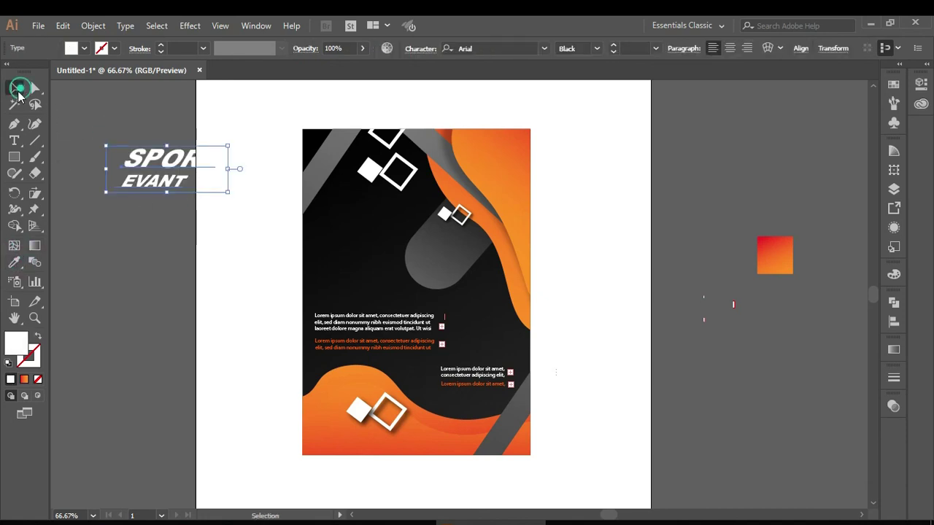
pyautogui.click(14, 141)
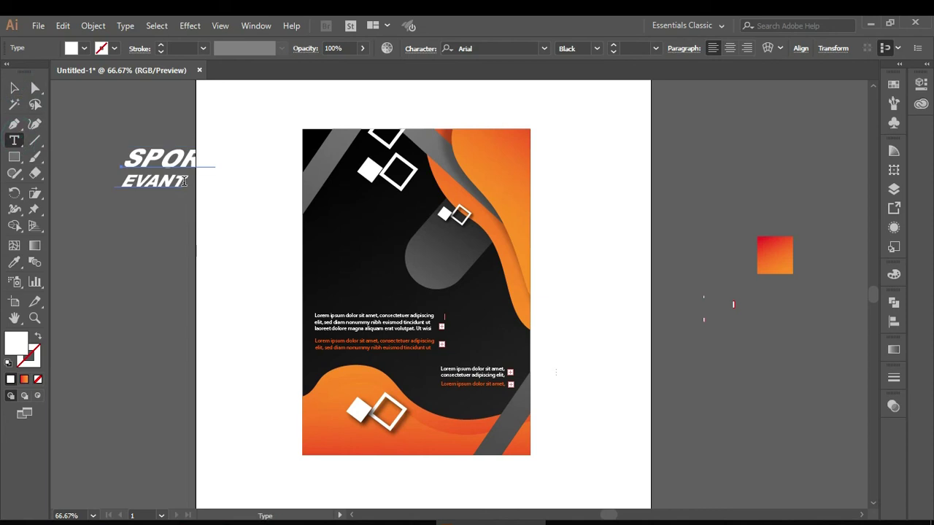
# Colour the word EVANT a saturated orange via the Color Picker.
pyautogui.doubleClick(183, 182)
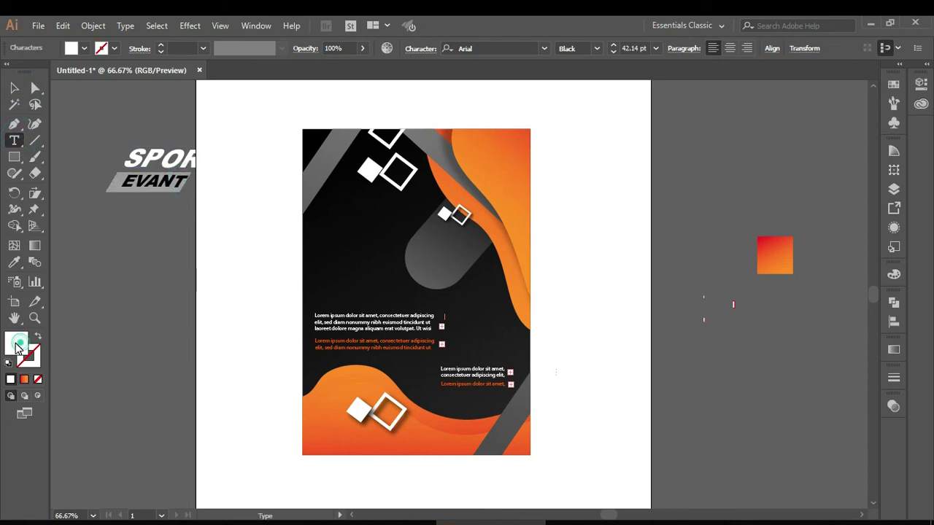
pyautogui.doubleClick(16, 343)
pyautogui.moveTo(208, 220); pyautogui.dragTo(213, 231)
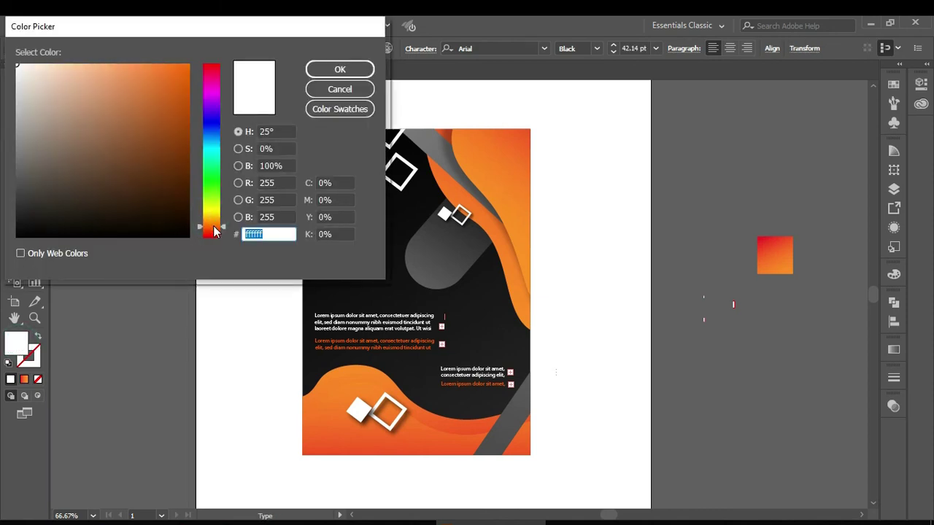
pyautogui.click(183, 121)
pyautogui.moveTo(184, 84); pyautogui.dragTo(191, 68)
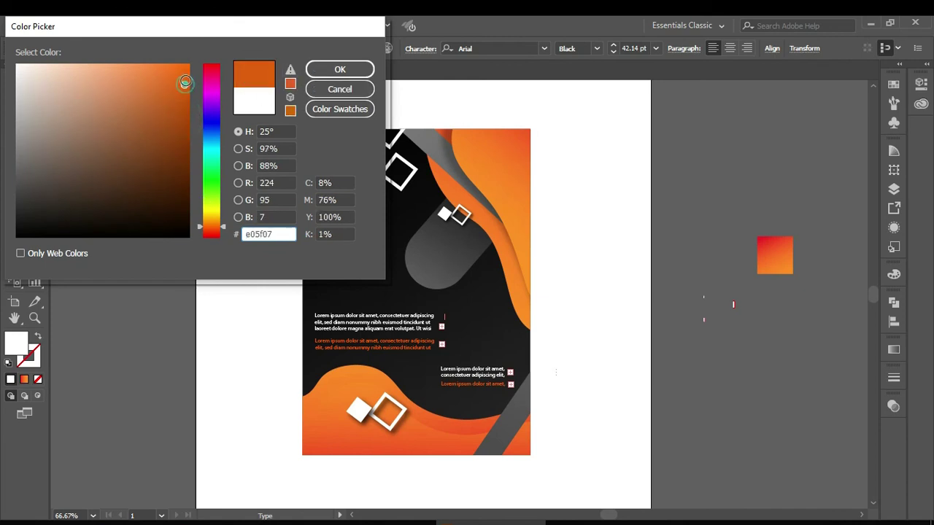
pyautogui.click(340, 69)
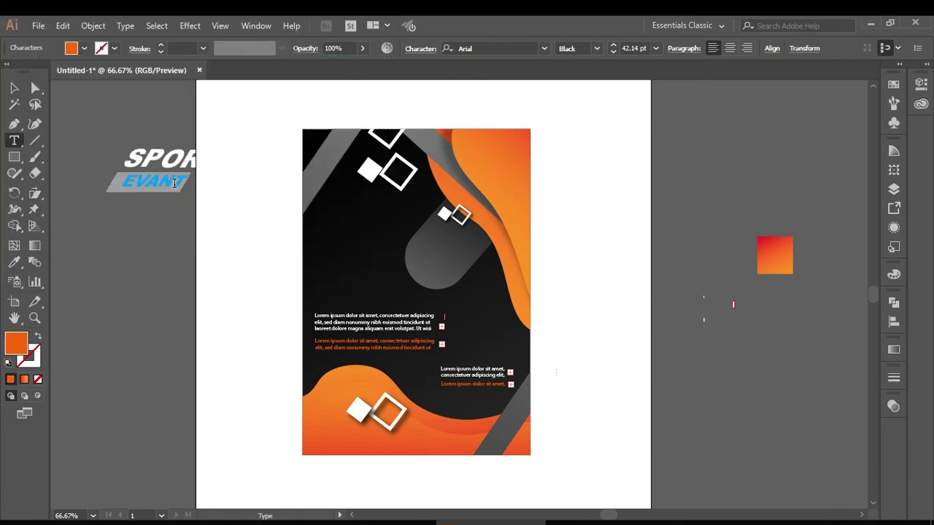
# Move the SPORT EVANT heading onto the flyer's upper-left black area above the paragraphs.
pyautogui.click(15, 88)
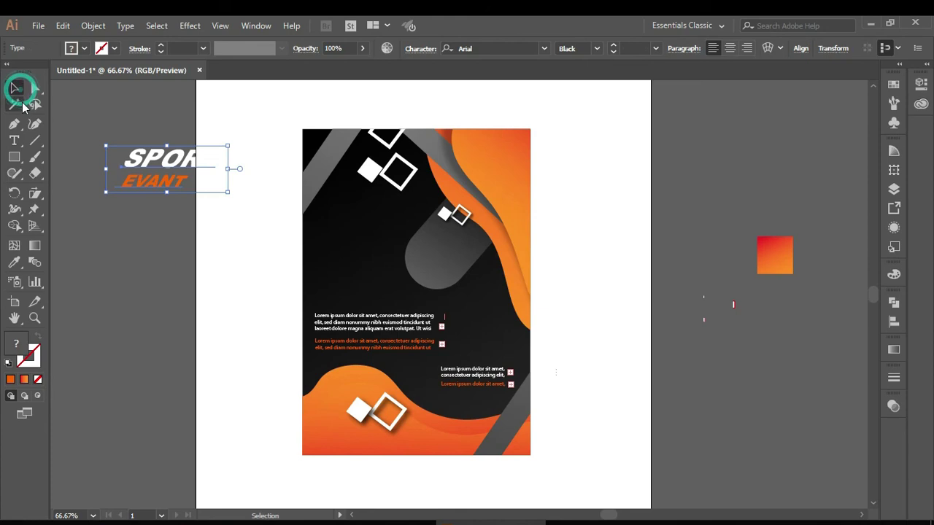
pyautogui.click(74, 140)
pyautogui.moveTo(147, 160)
pyautogui.mouseDown()
pyautogui.moveTo(335, 217)
pyautogui.moveTo(333, 240)
pyautogui.mouseUp()
pyautogui.click(209, 216)
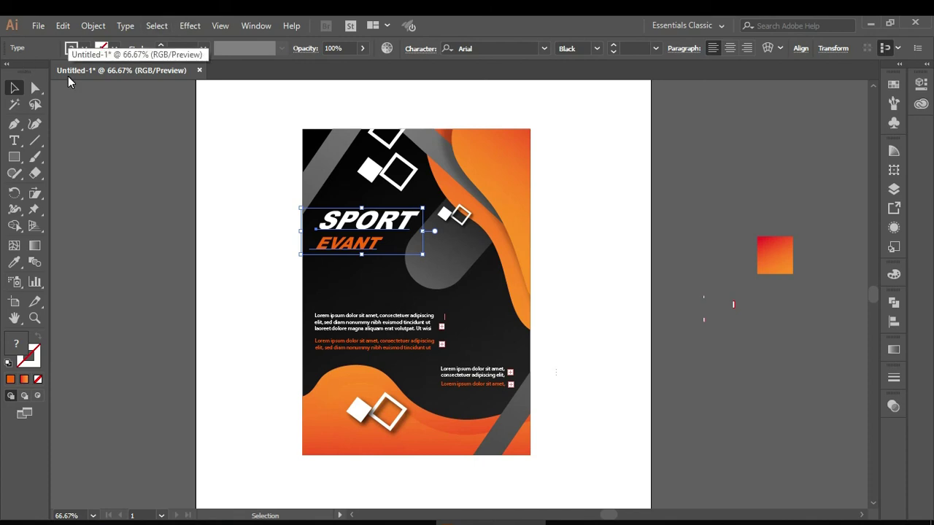
# Create a new text object reading HEADLINE, replacing the Lorem ipsum placeholder.
pyautogui.press('t')
pyautogui.click(308, 250)
pyautogui.press('Escape')
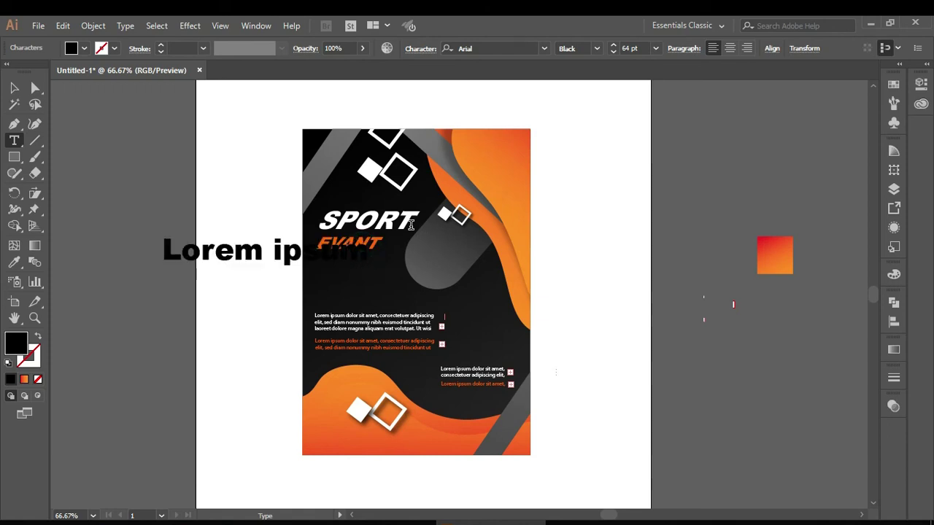
pyautogui.press('BackSpace')
pyautogui.press('BackSpace')
pyautogui.press('BackSpace')
pyautogui.press('BackSpace')
pyautogui.press('BackSpace')
pyautogui.press('BackSpace')
pyautogui.press('BackSpace')
pyautogui.press('BackSpace')
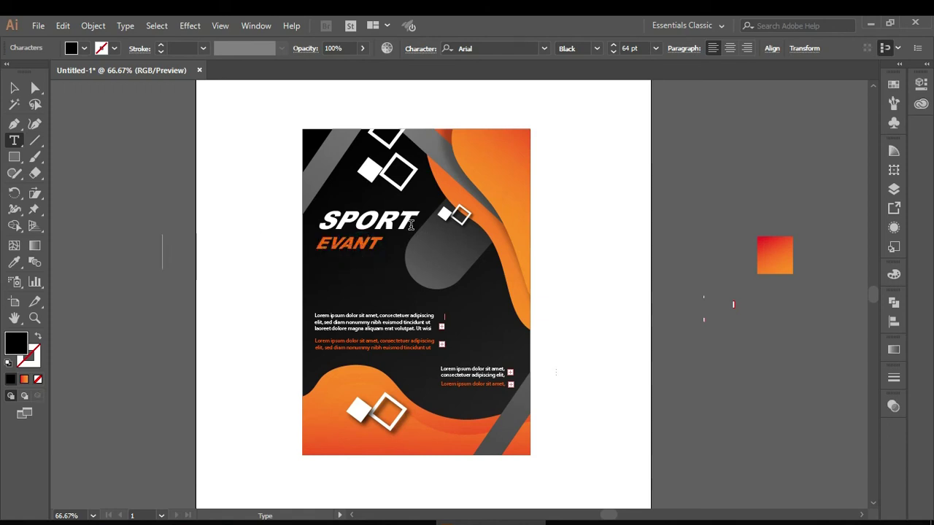
pyautogui.write('HE')
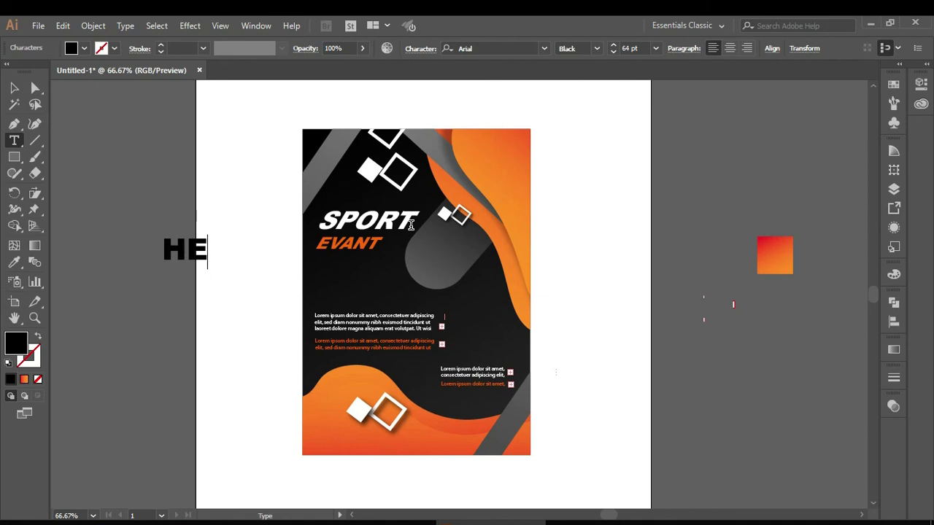
pyautogui.write('AD')
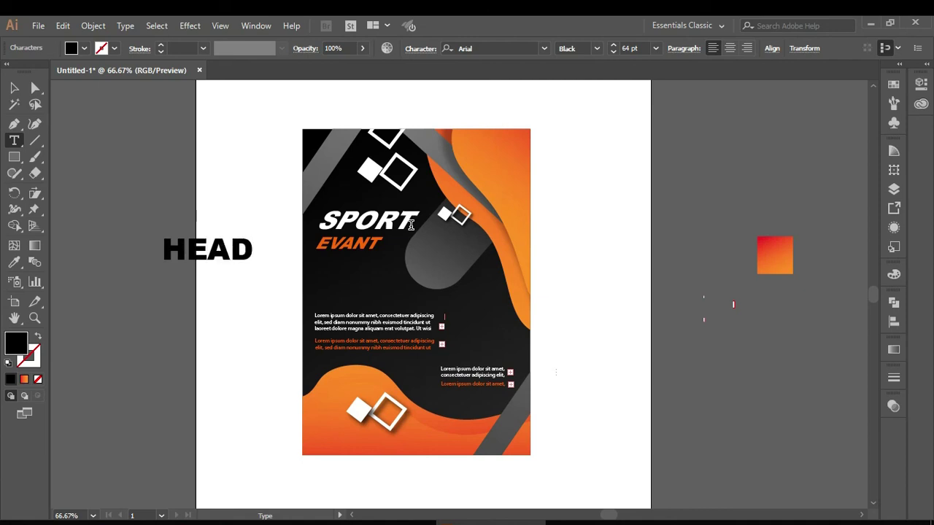
pyautogui.write('LI')
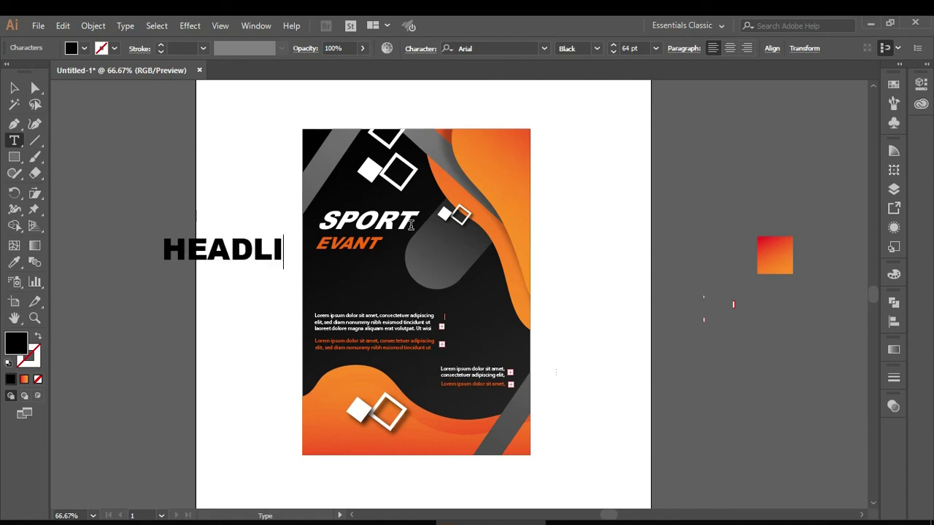
pyautogui.write('NE')
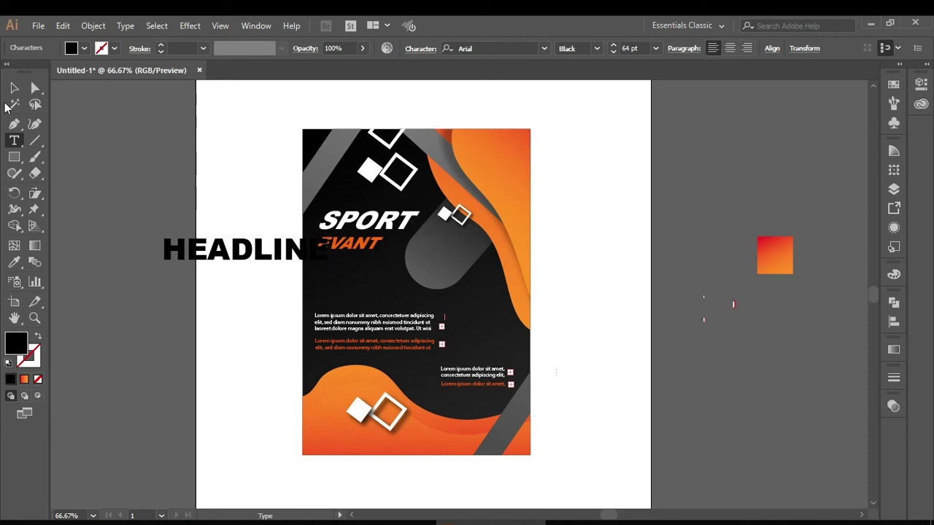
pyautogui.press('Escape')
# Slant HEADLINE, scale it down, and move it onto the poster above the paragraph.
pyautogui.click(36, 191)
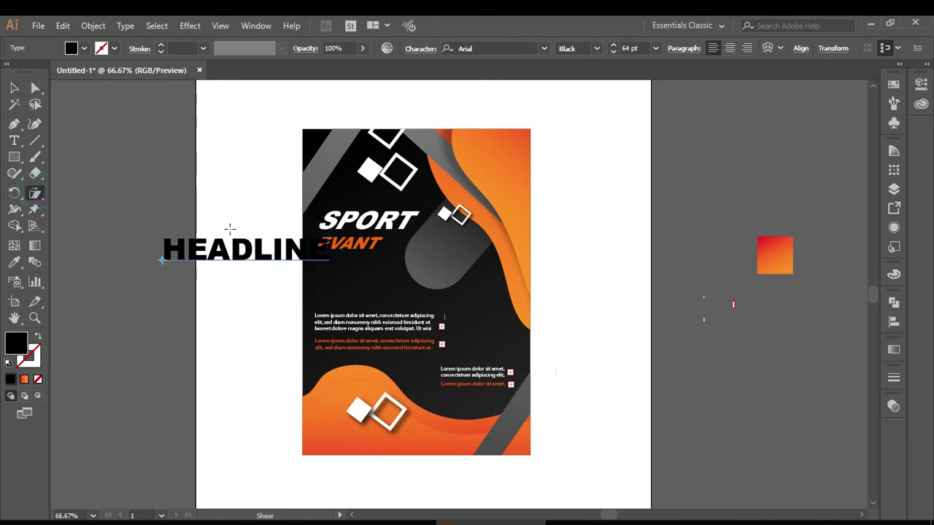
pyautogui.moveTo(229, 224); pyautogui.dragTo(246, 235)
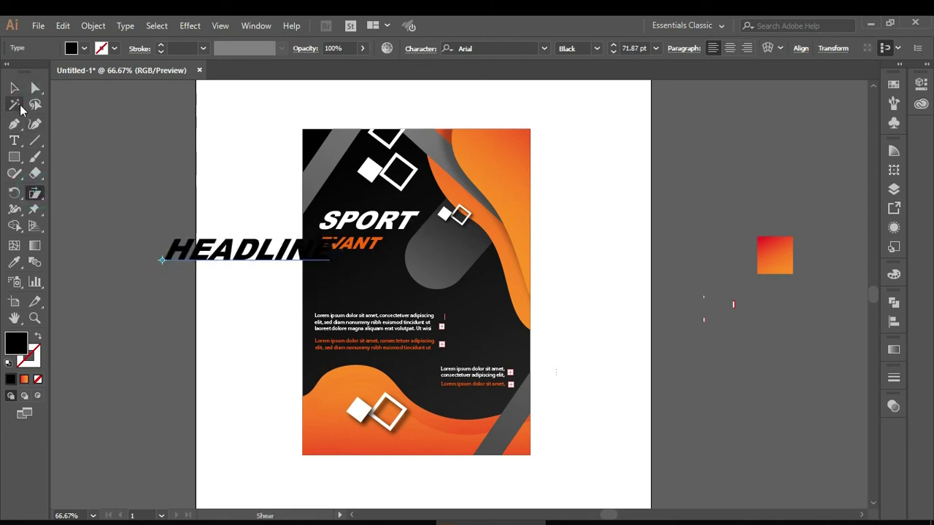
pyautogui.click(14, 89)
pyautogui.moveTo(157, 234); pyautogui.dragTo(213, 233)
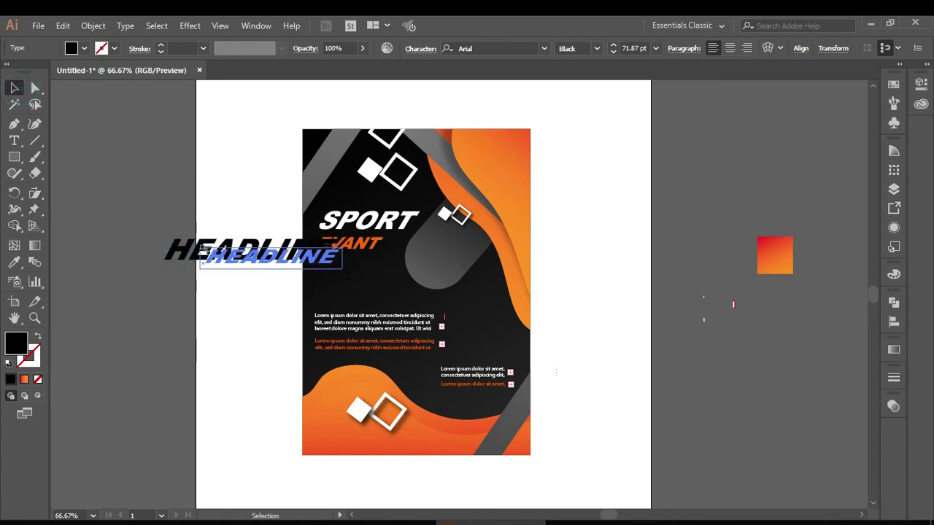
pyautogui.click(213, 233)
pyautogui.moveTo(243, 261); pyautogui.dragTo(330, 300)
# Refine HEADLINE's slant and make it white by sampling the SPORT text.
pyautogui.click(35, 194)
pyautogui.moveTo(369, 273); pyautogui.dragTo(377, 290)
pyautogui.click(14, 263)
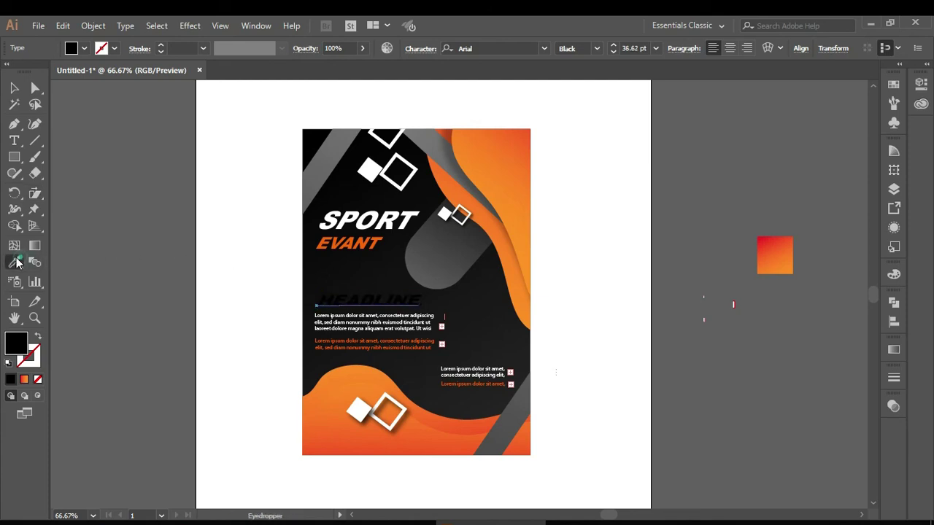
pyautogui.click(223, 231)
pyautogui.click(14, 88)
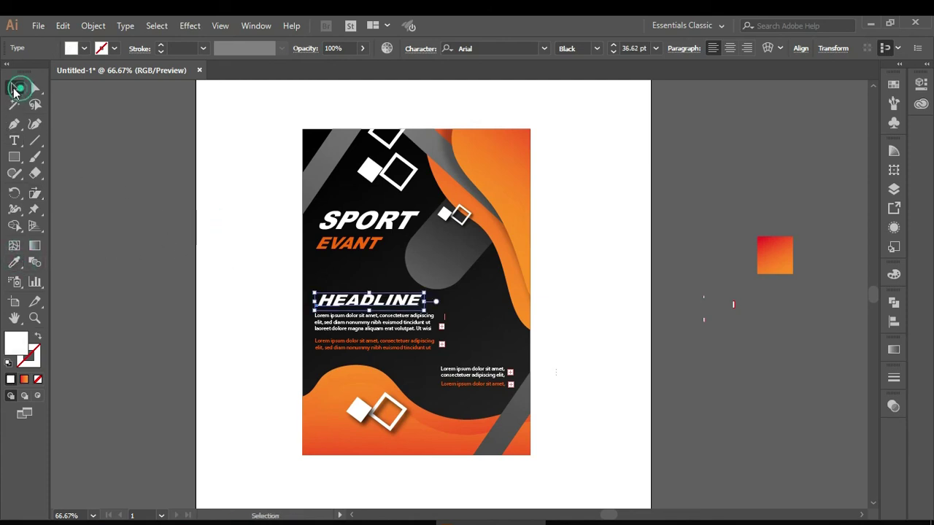
pyautogui.click(207, 271)
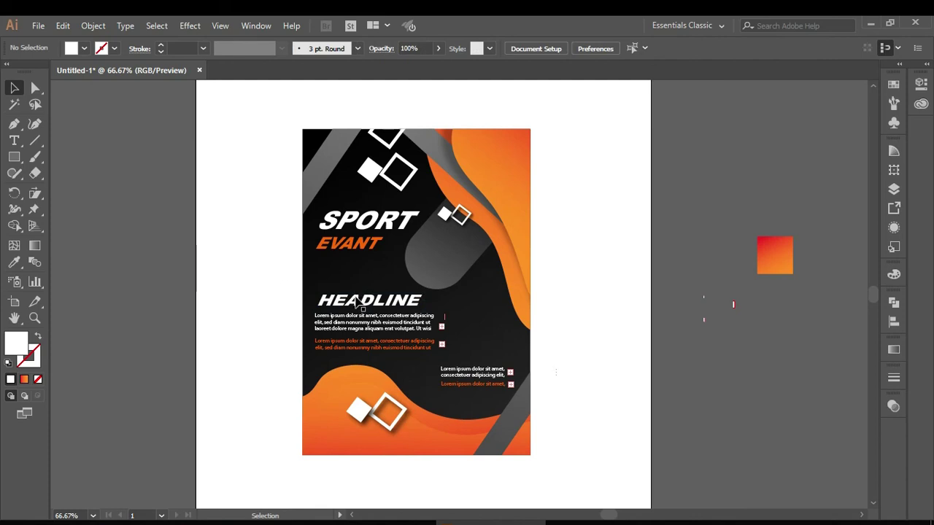
pyautogui.click(318, 301)
pyautogui.click(312, 292)
pyautogui.click(246, 267)
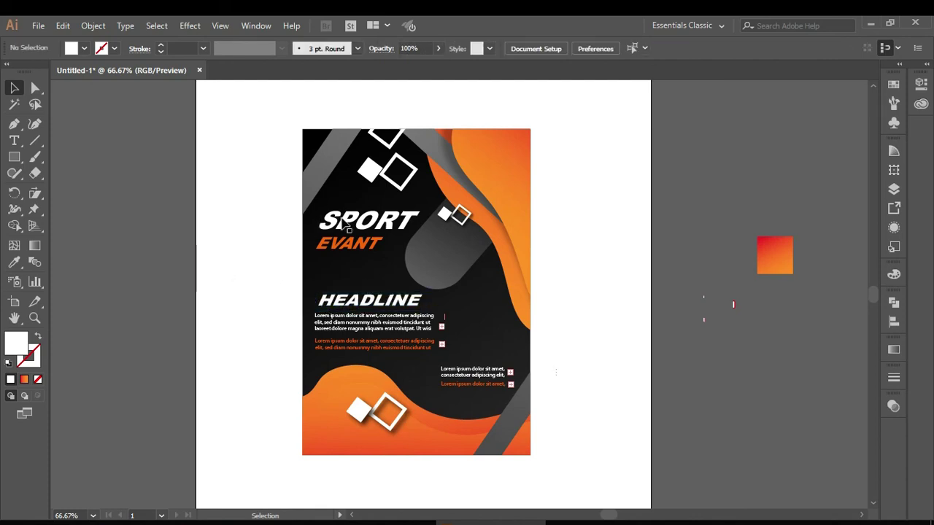
# Duplicate the SPORT EVANT title beside the artboard and retype the copy as GET READY!
pyautogui.scroll(-1, 344, 226)
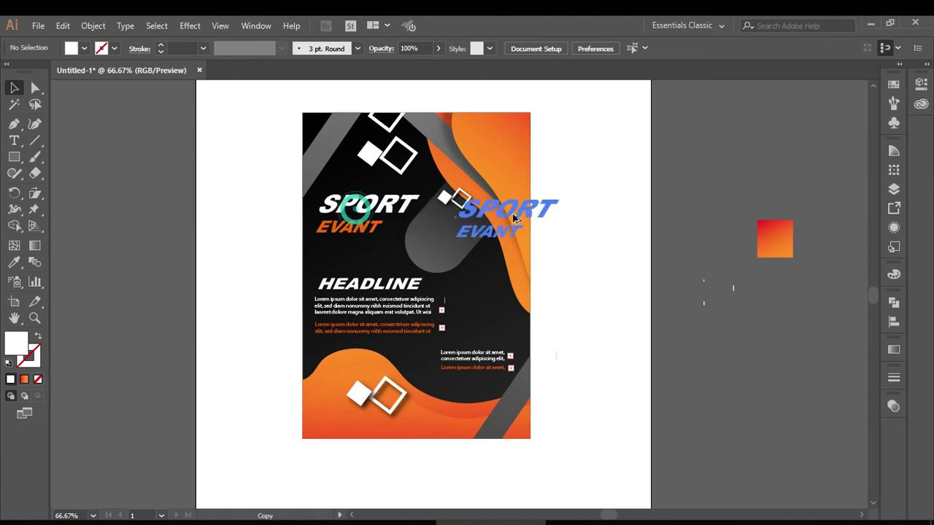
pyautogui.moveTo(358, 213); pyautogui.dragTo(609, 198)
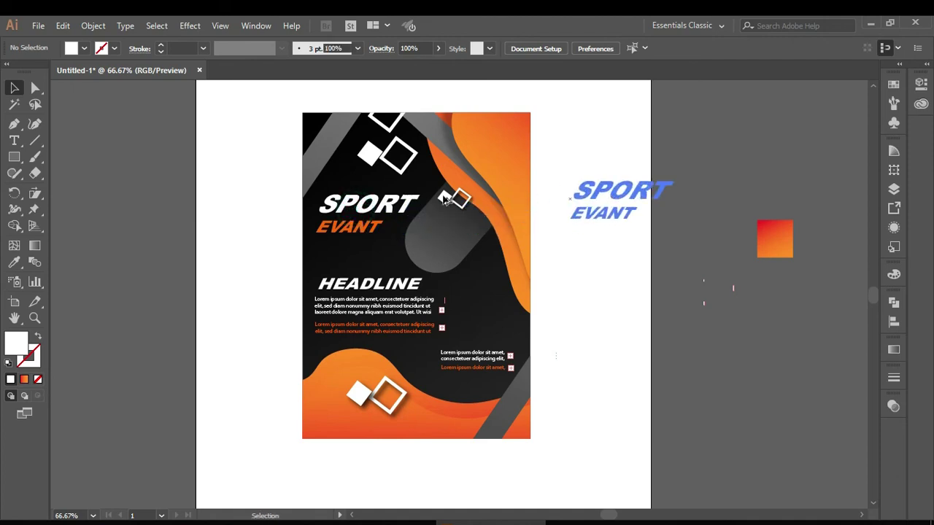
pyautogui.click(15, 226)
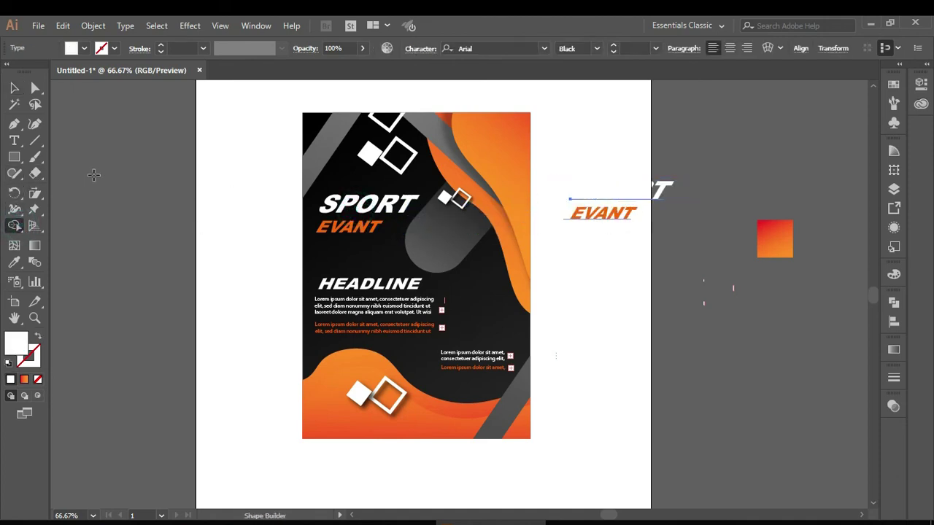
pyautogui.click(13, 140)
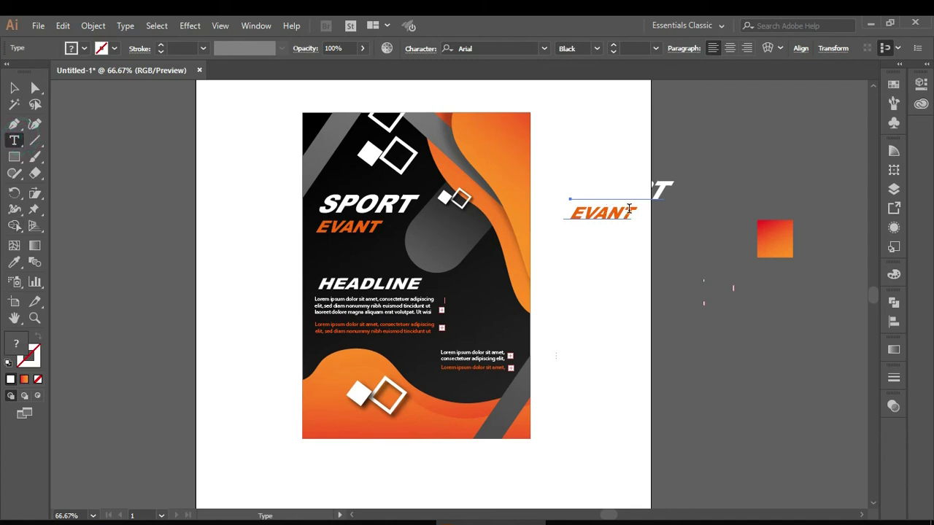
pyautogui.click(628, 209)
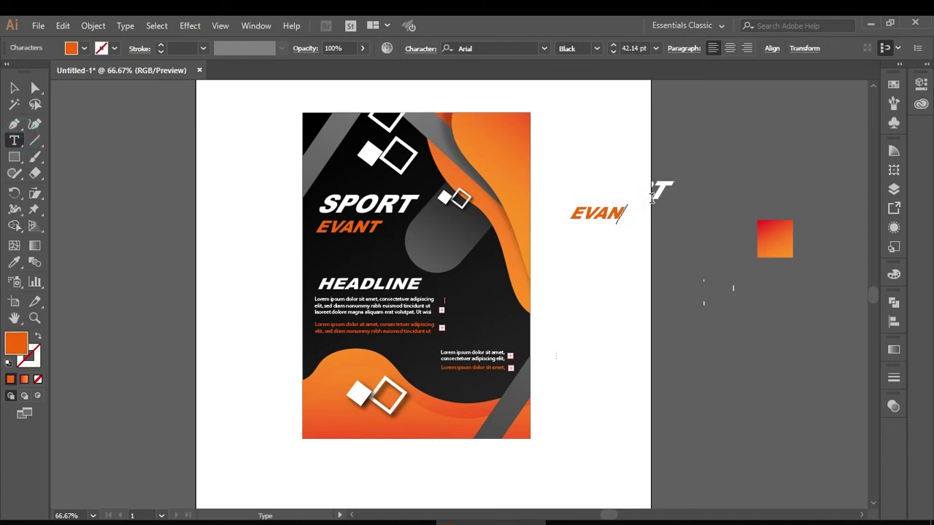
pyautogui.click(652, 197)
pyautogui.press('BackSpace')
pyautogui.press('BackSpace')
pyautogui.press('BackSpace')
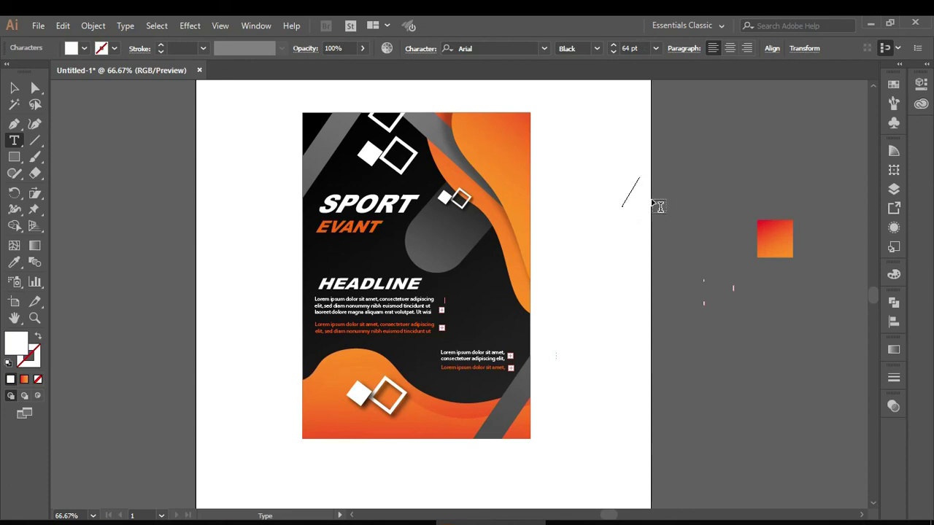
pyautogui.press('Return')
pyautogui.write('E')
pyautogui.write('V')
# Shrink GET READY! to about 29.26 pt and place it on the grey rounded shape.
pyautogui.click(14, 87)
pyautogui.moveTo(615, 232); pyautogui.dragTo(362, 270)
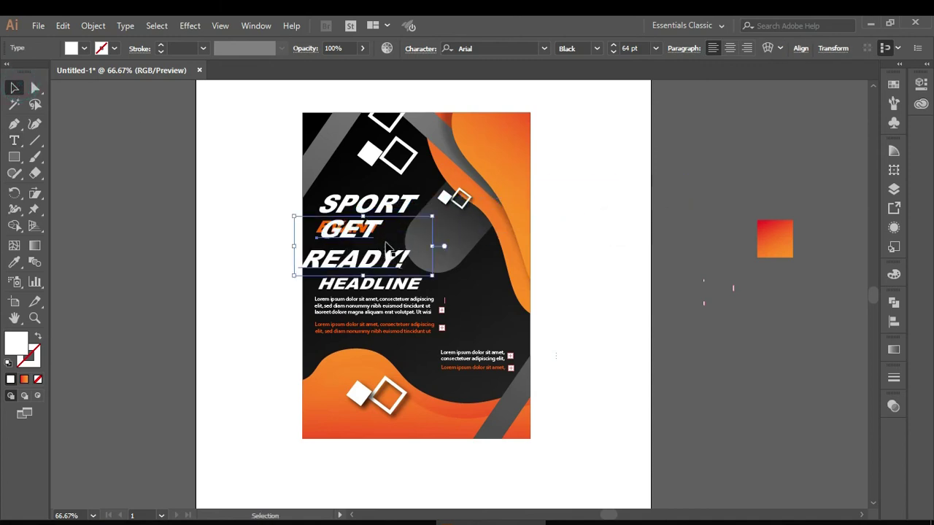
pyautogui.moveTo(296, 216); pyautogui.dragTo(375, 241)
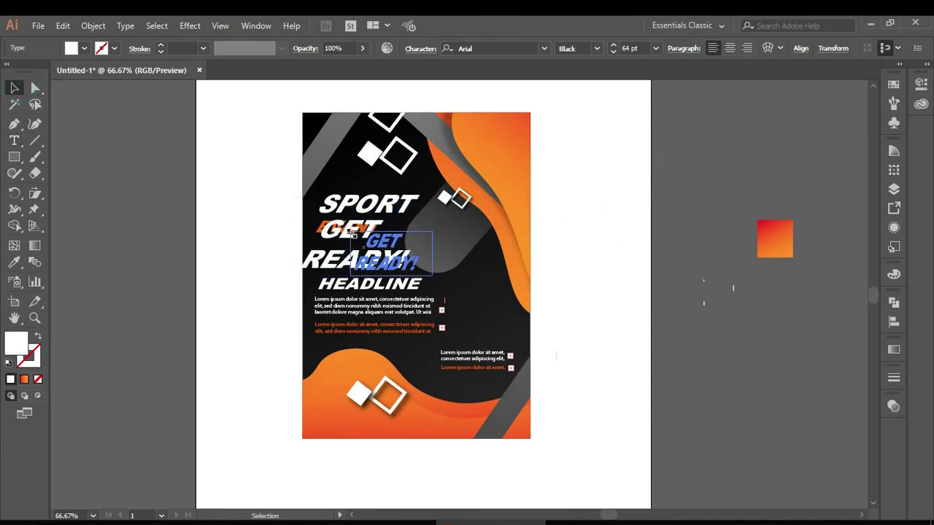
pyautogui.moveTo(375, 242); pyautogui.dragTo(435, 241)
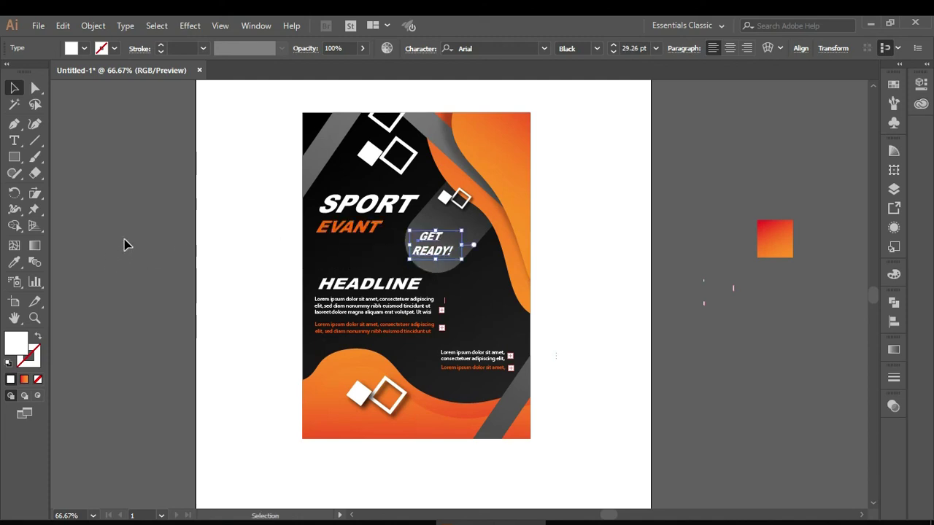
# Keep GET READY! white and increase the font size of the word GET.
pyautogui.doubleClick(16, 341)
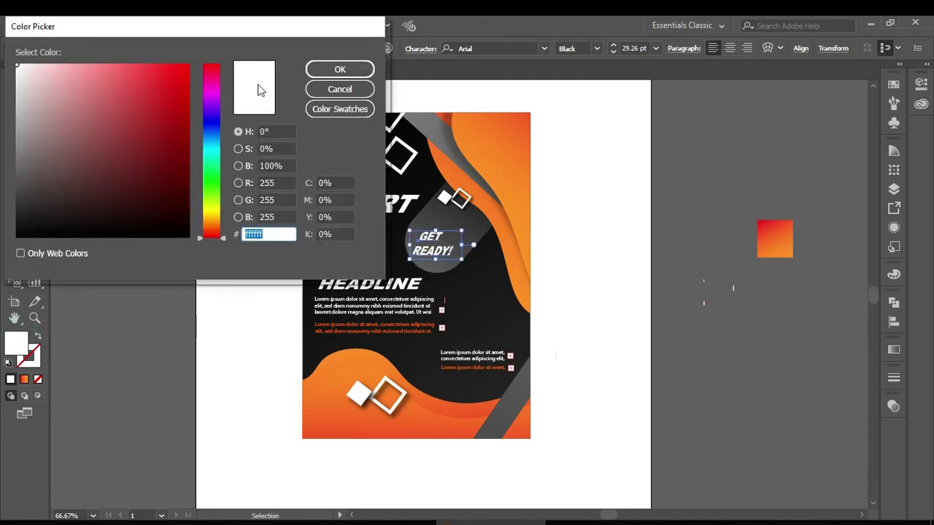
pyautogui.click(350, 68)
pyautogui.click(16, 140)
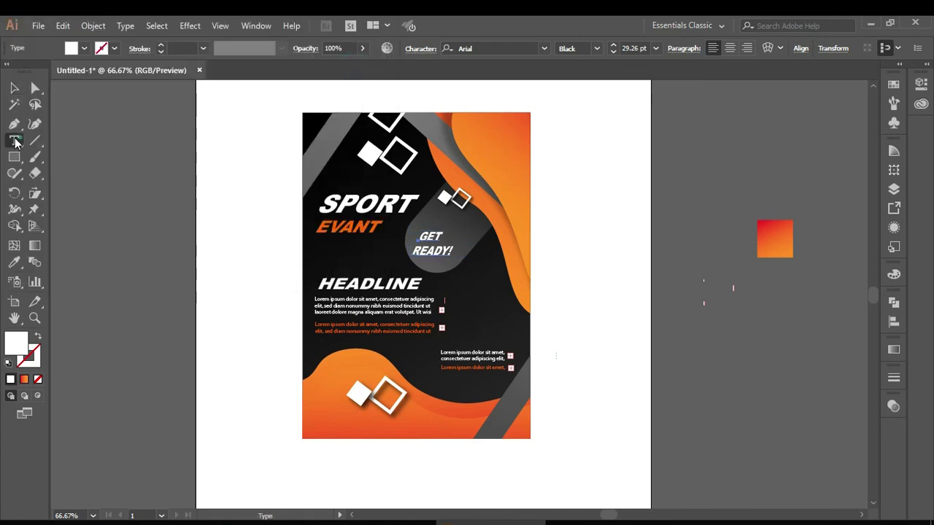
pyautogui.click(440, 232)
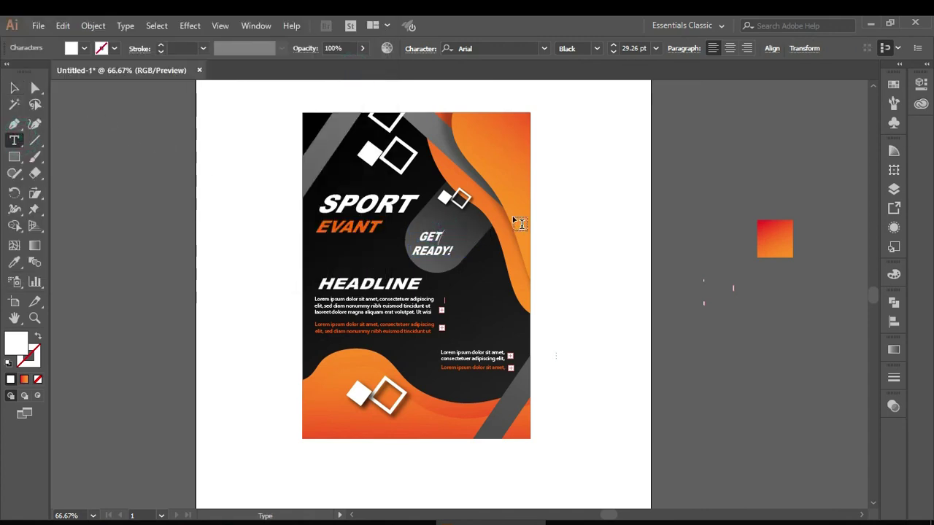
pyautogui.moveTo(443, 234); pyautogui.dragTo(420, 232)
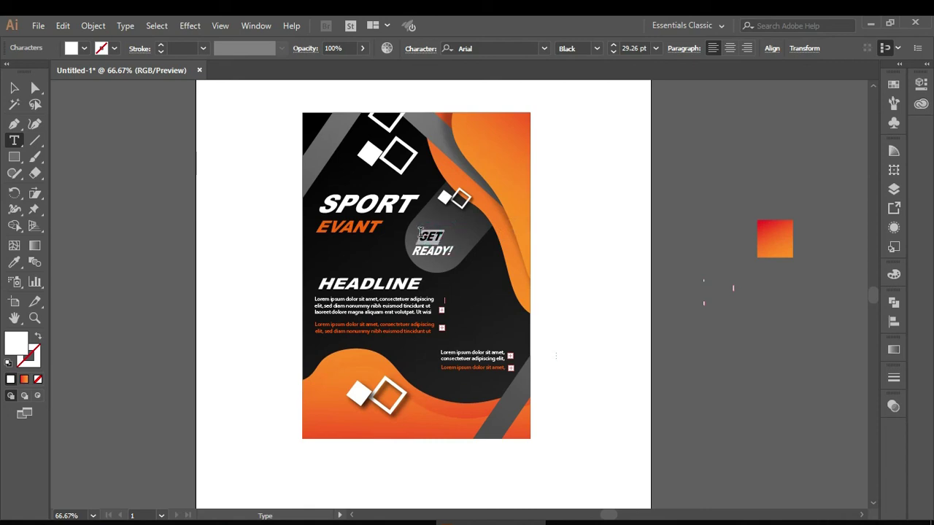
pyautogui.click(656, 48)
pyautogui.click(629, 45)
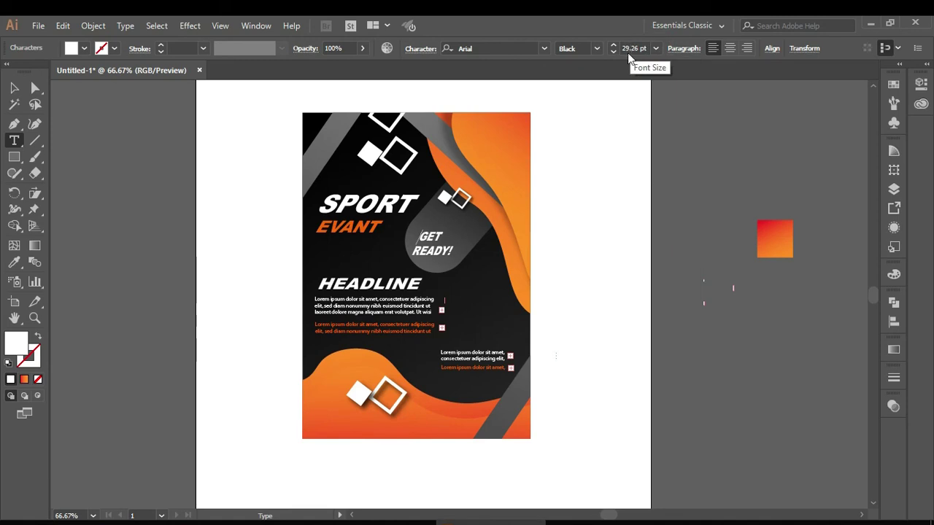
pyautogui.doubleClick(440, 234)
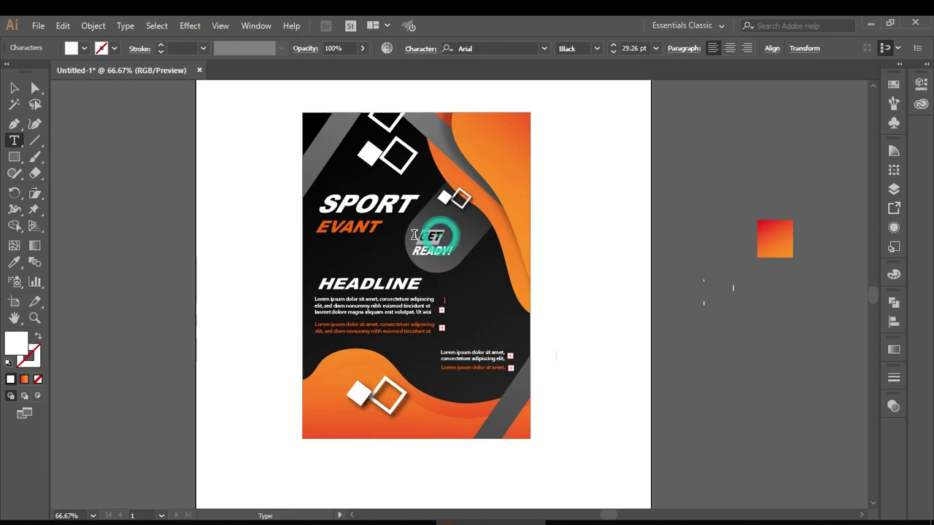
pyautogui.click(630, 48)
pyautogui.scroll(3, 631, 47)
# Nudge the GET READY! badge up and right to centre it on the grey shape.
pyautogui.click(14, 87)
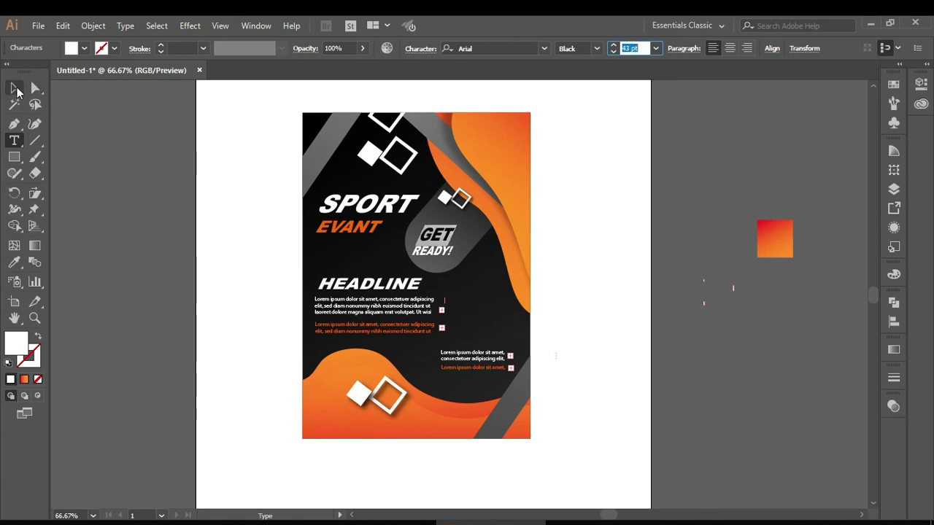
pyautogui.click(153, 175)
pyautogui.moveTo(427, 240); pyautogui.dragTo(434, 236)
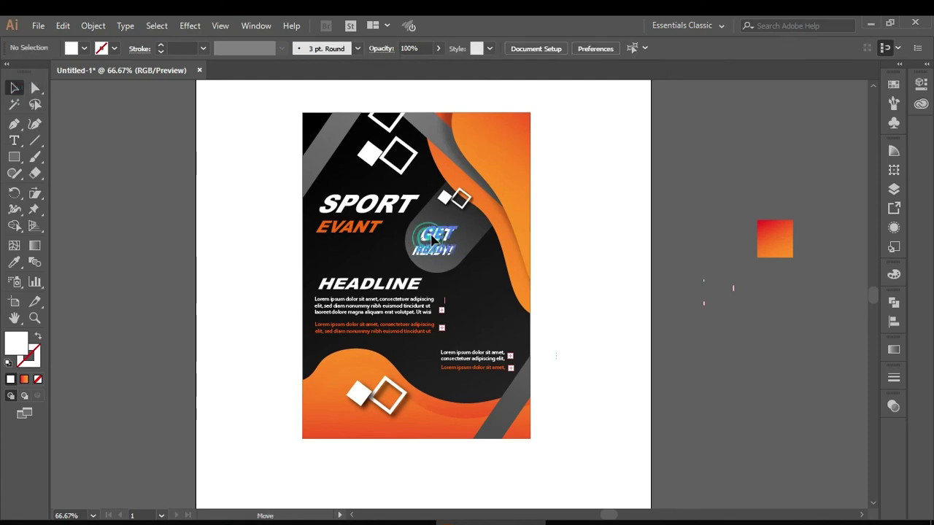
pyautogui.click(610, 187)
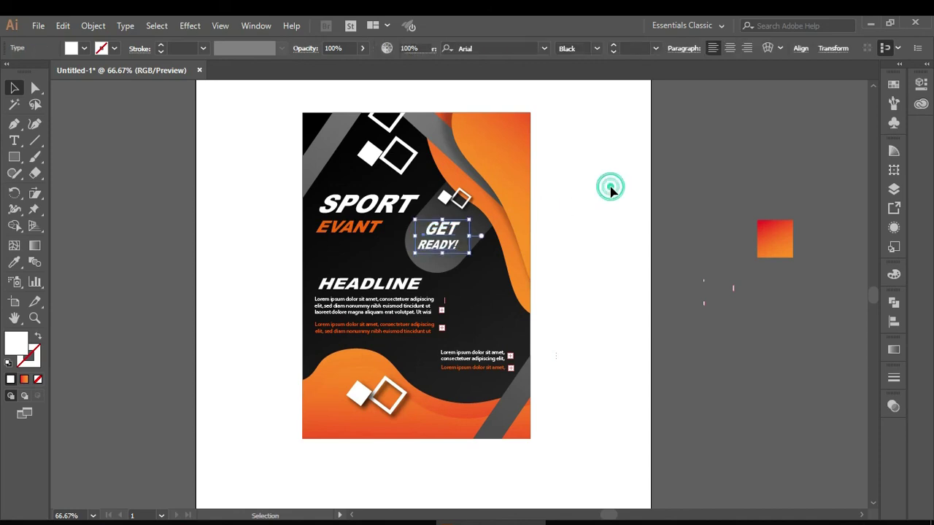
pyautogui.click(669, 197)
pyautogui.moveTo(668, 197); pyautogui.dragTo(764, 329)
pyautogui.click(688, 203)
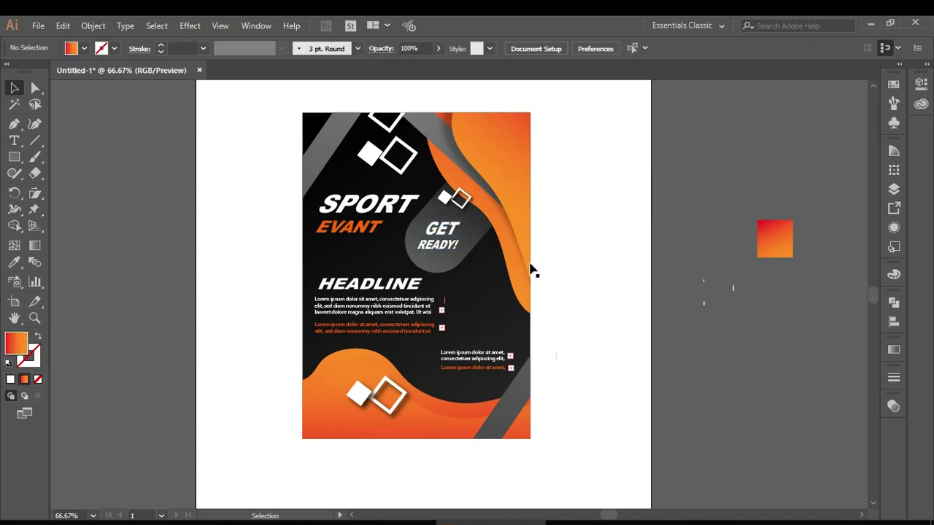